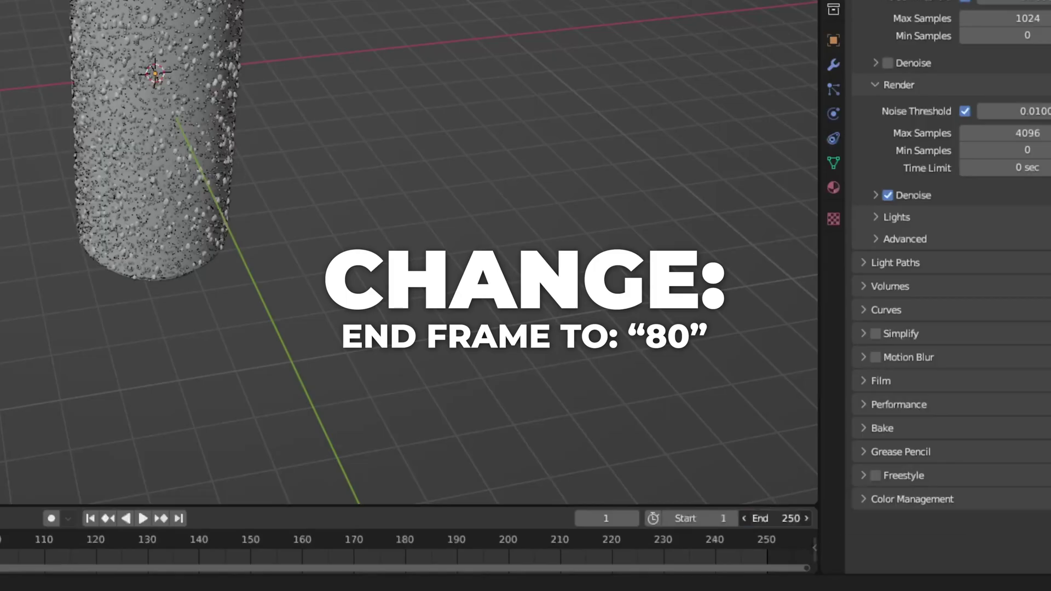
- Set the animation's end frame to 80
double_click(789, 518)
type("80")
key("Return")
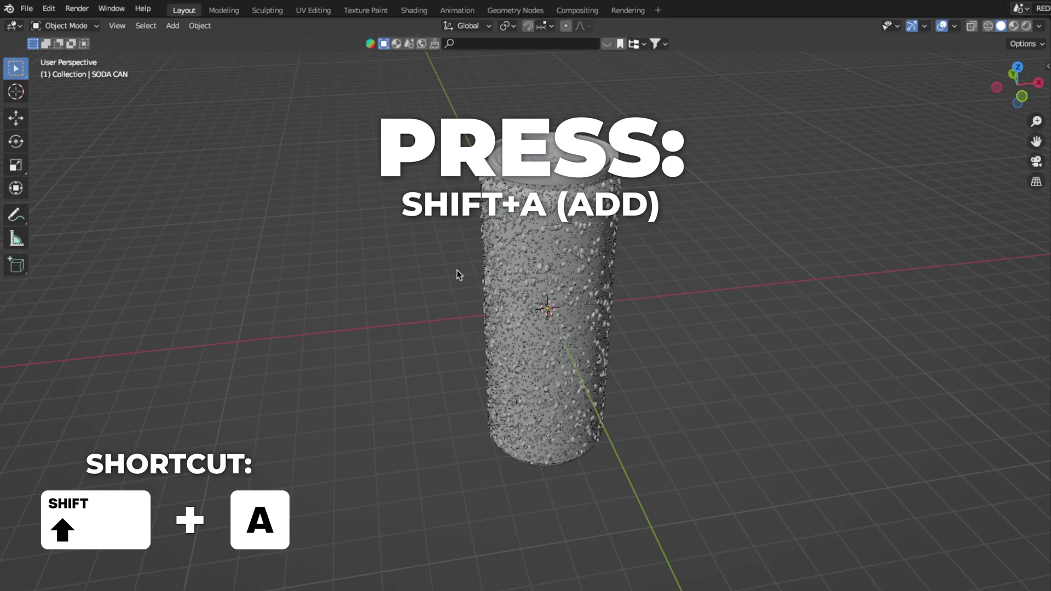
- Add a curve circle named CAMERA-PATH and switch to the front orthographic view
key("shift+a")
mouse_move(455, 286)
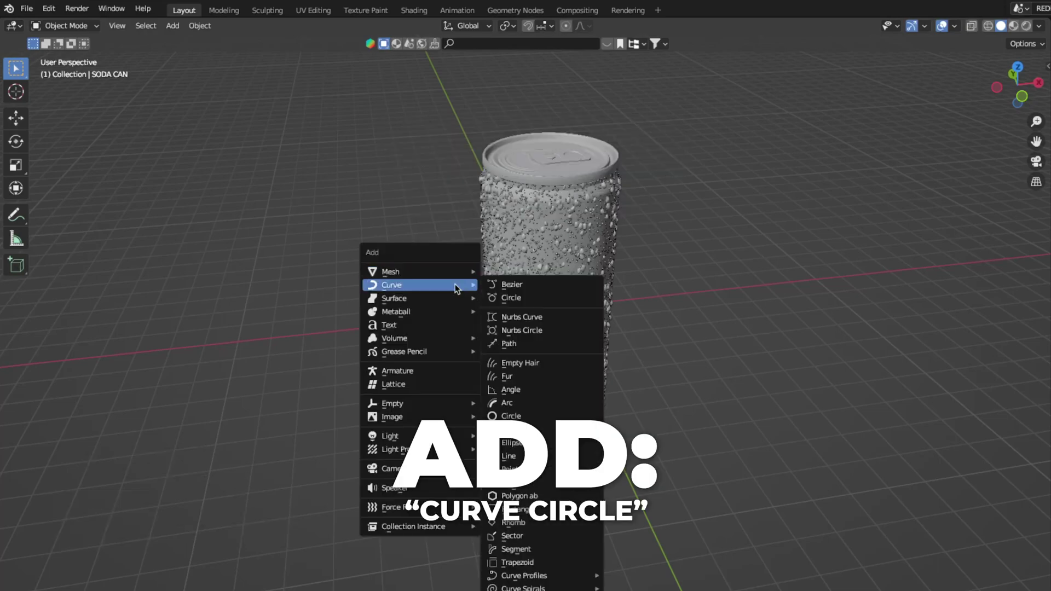
left_click(504, 298)
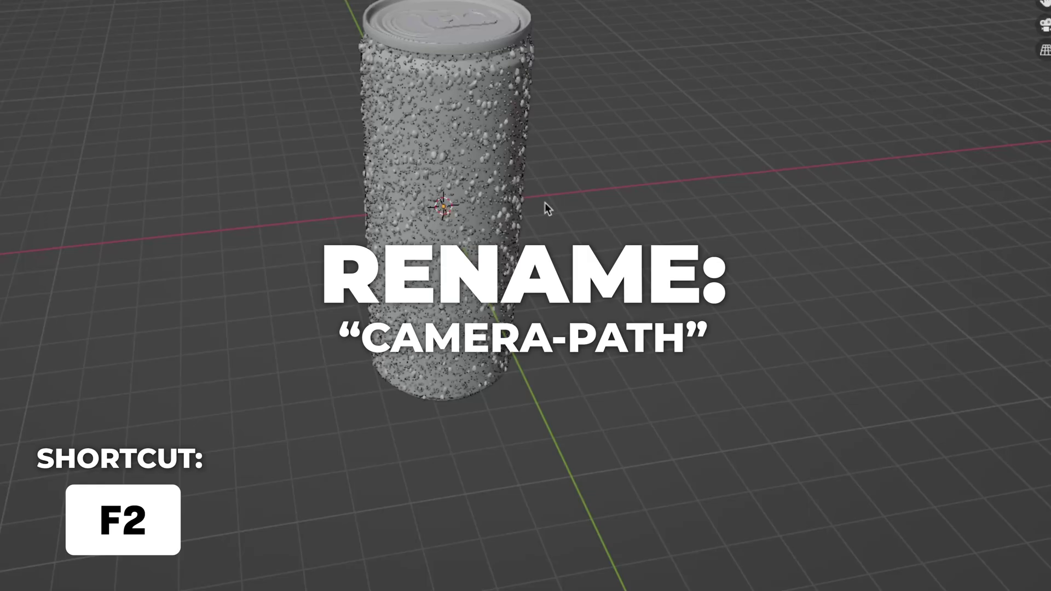
key("F2")
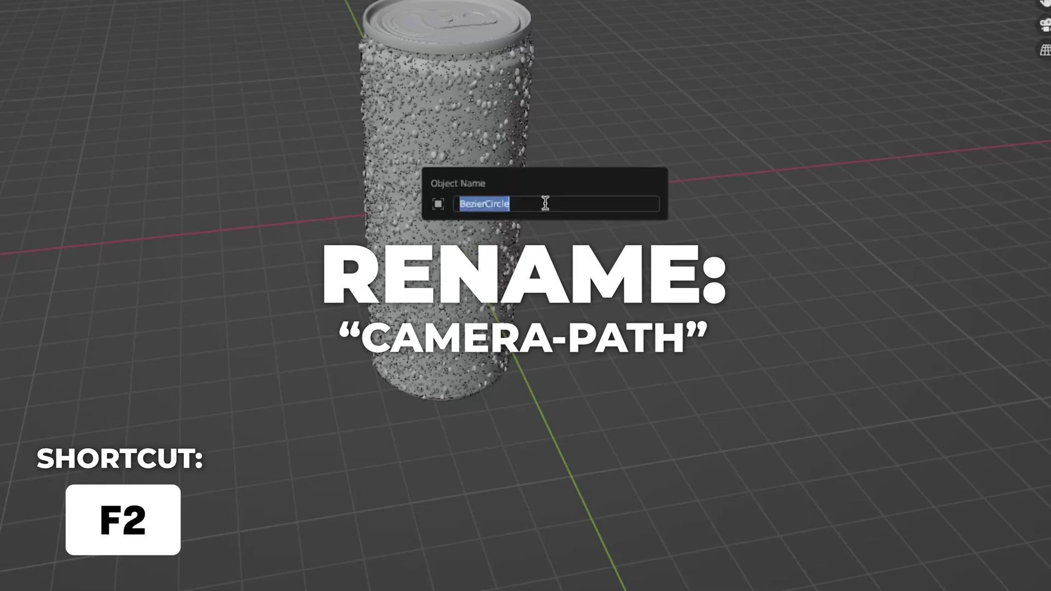
key("BackSpace")
type("CAMERA-PATH")
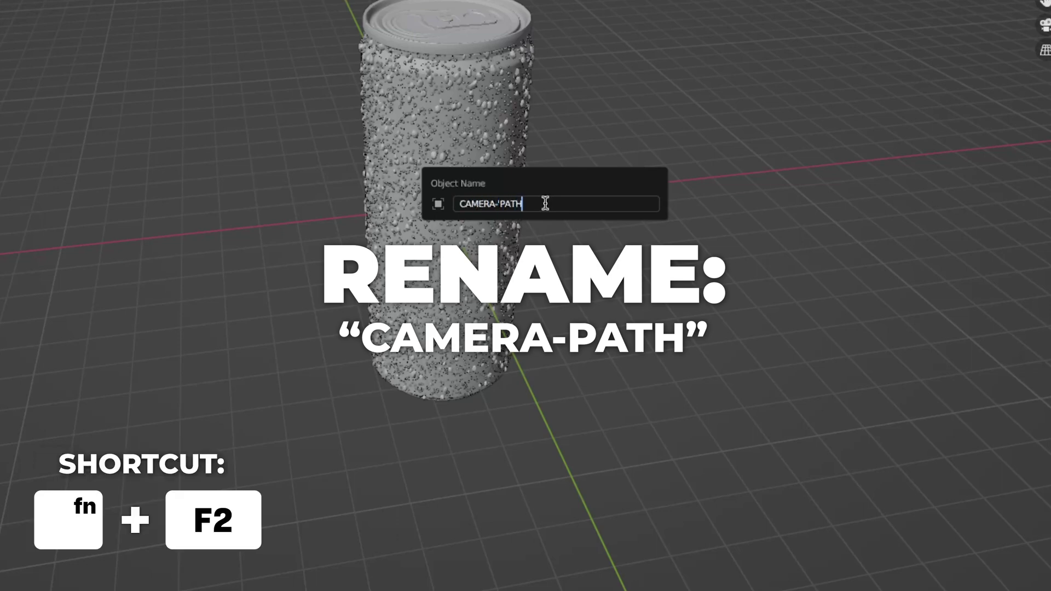
key("Return")
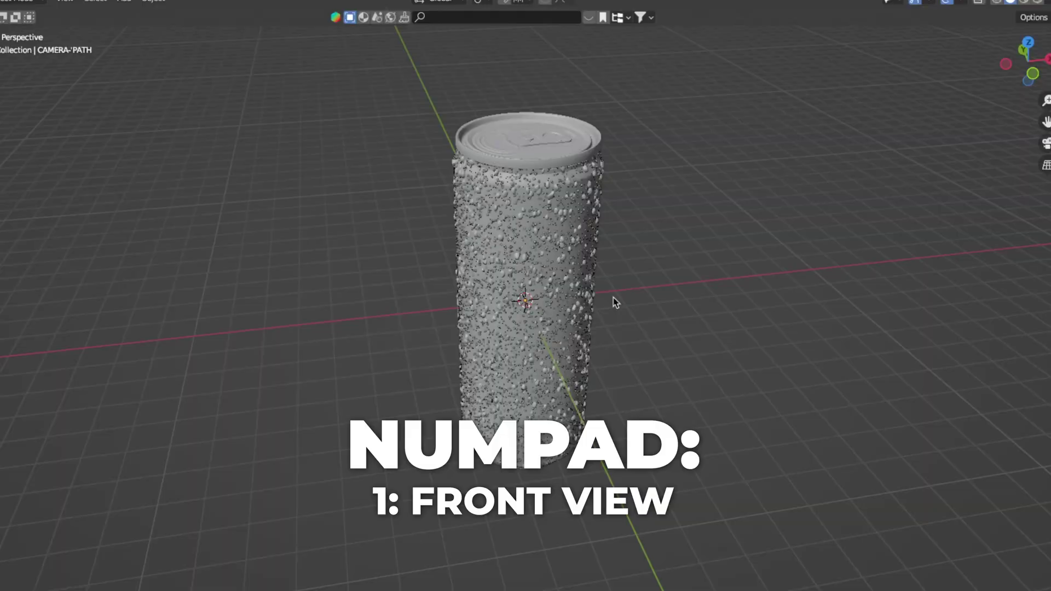
key("KP_1")
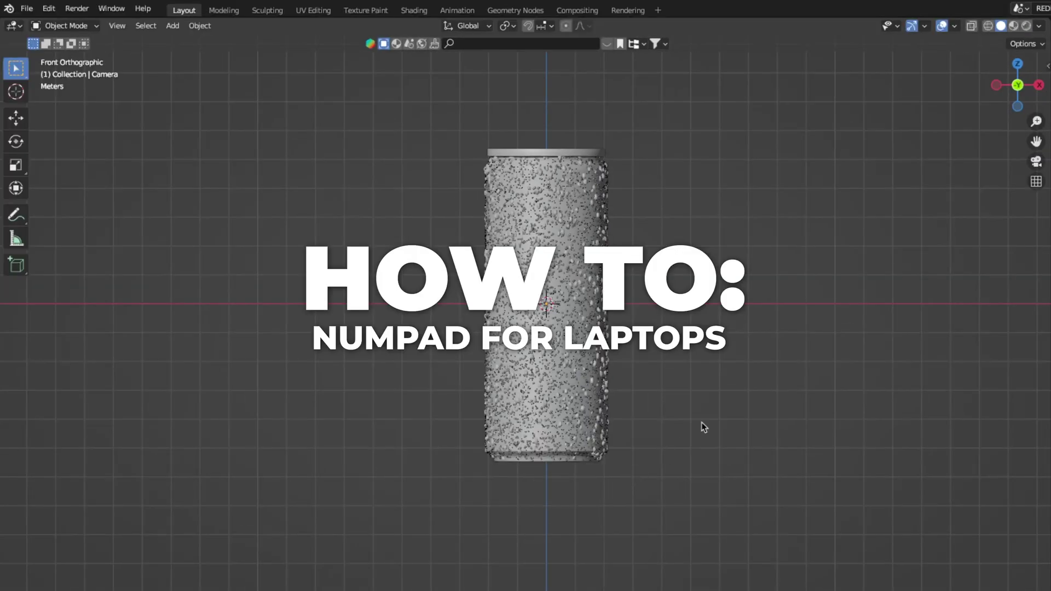
- Enable Emulate Numpad in the Input preferences, then add a camera to the scene
left_click(48, 8)
left_click(74, 200)
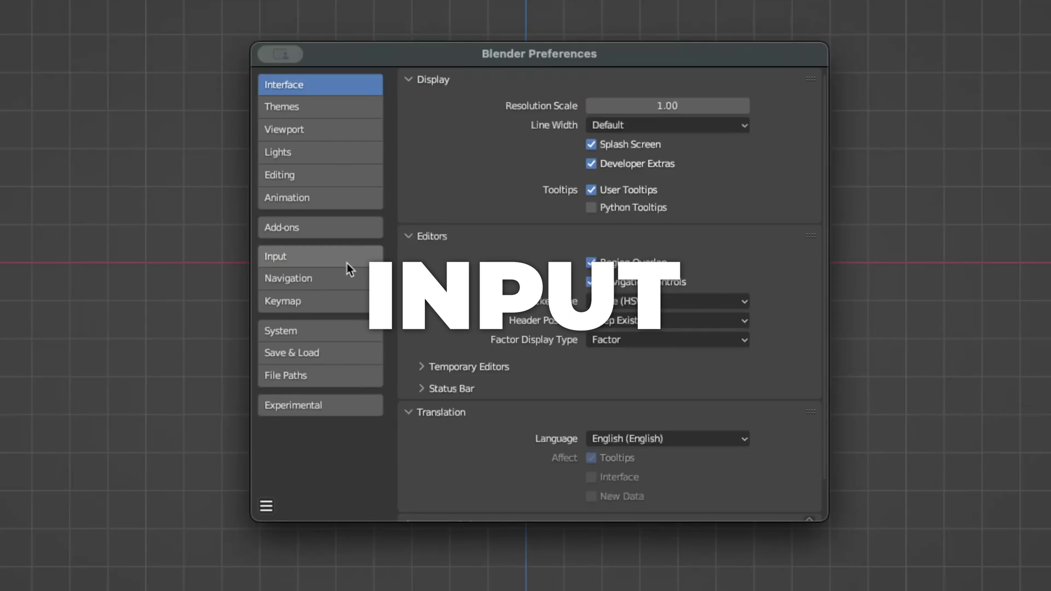
left_click(347, 262)
left_click(592, 106)
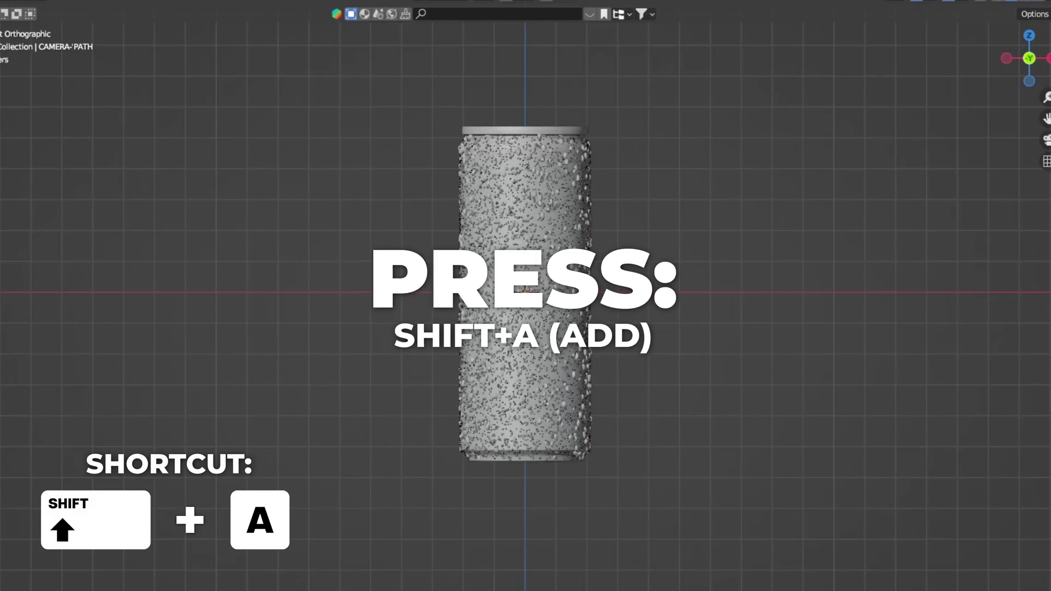
key("shift+a")
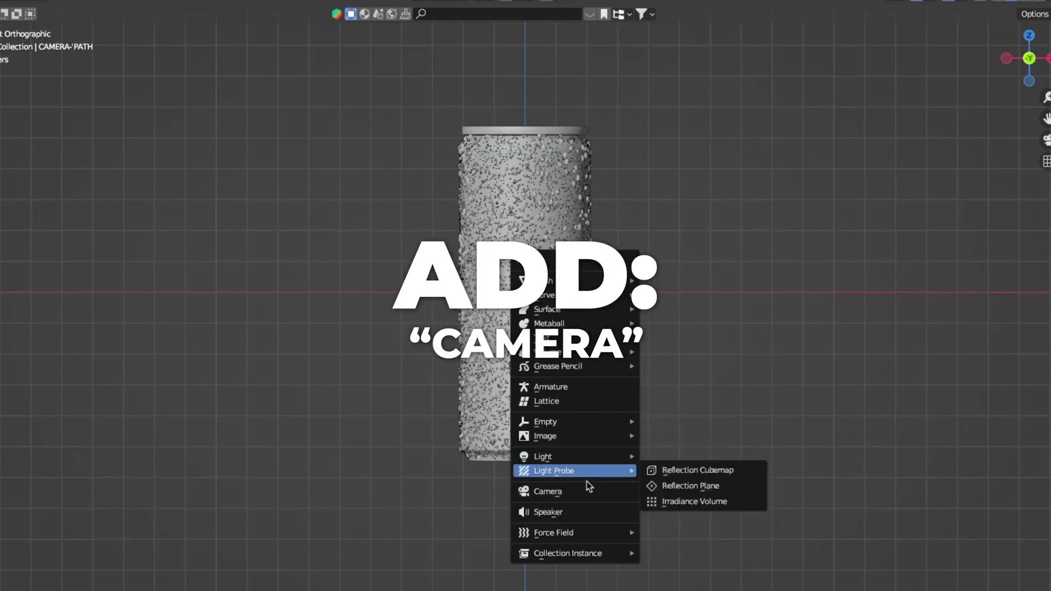
left_click(585, 491)
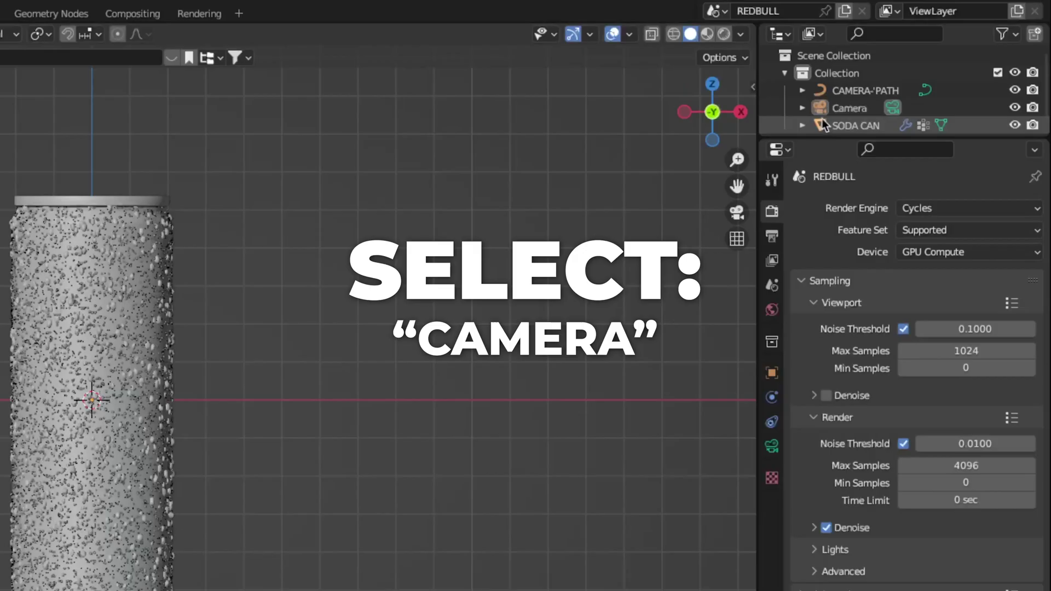
- Give the camera a Follow Path constraint targeting CAMERA-PATH
left_click(827, 109)
left_click(827, 110)
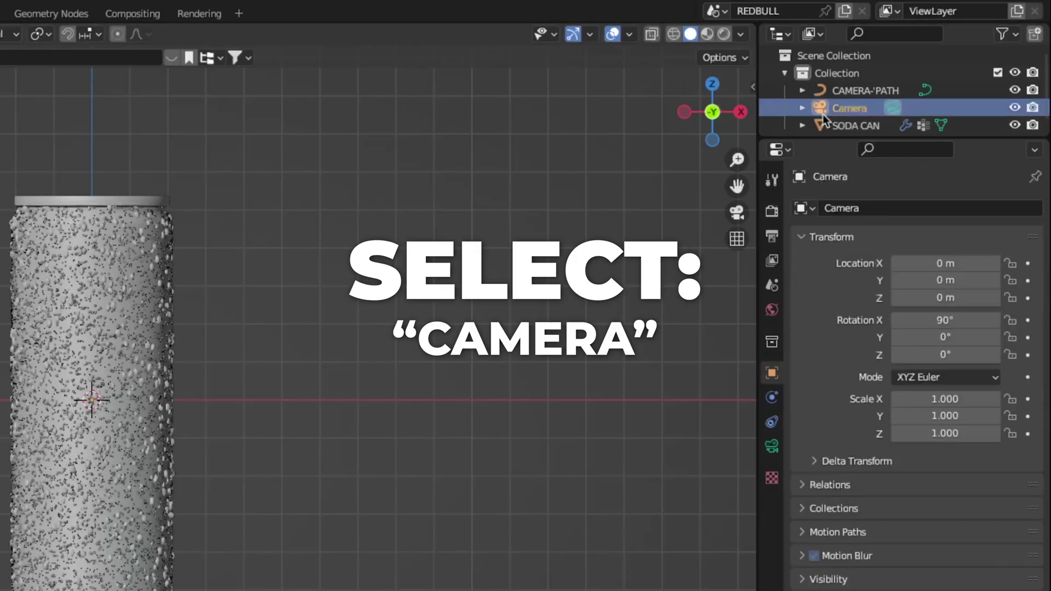
left_click(772, 422)
left_click(876, 5)
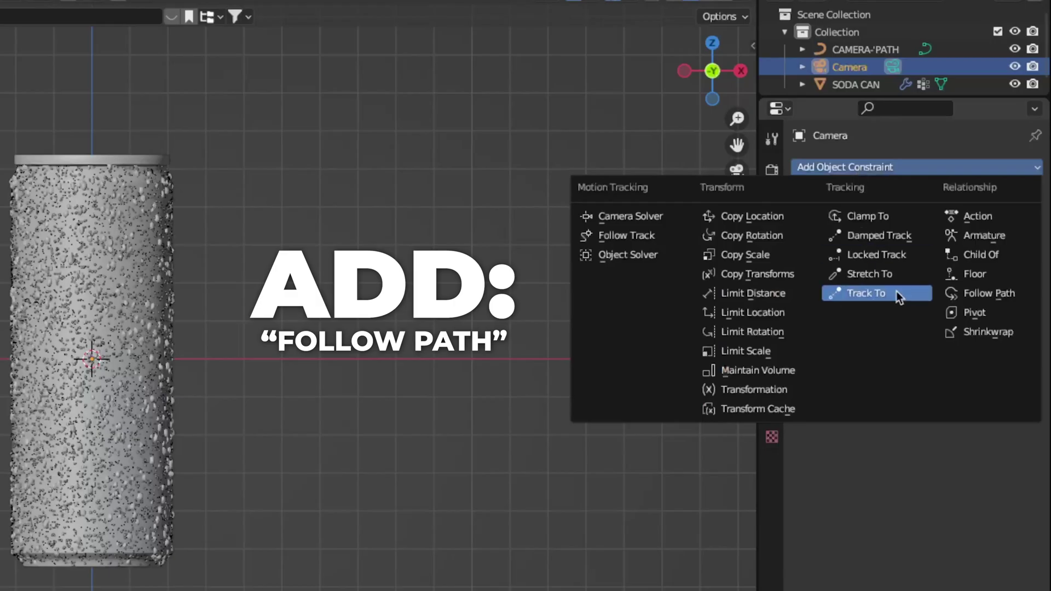
left_click(974, 293)
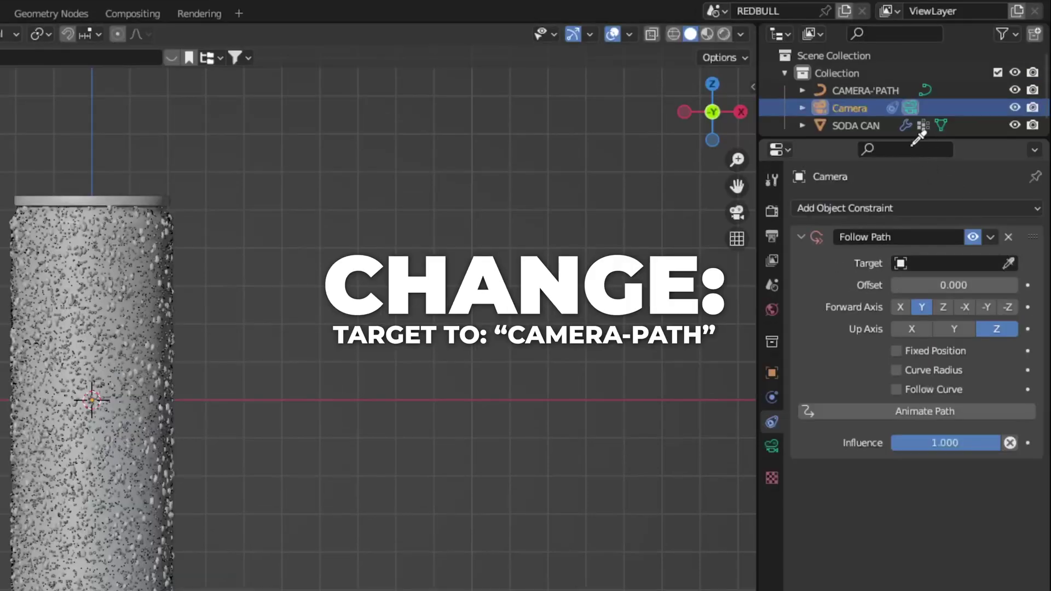
left_click(868, 89)
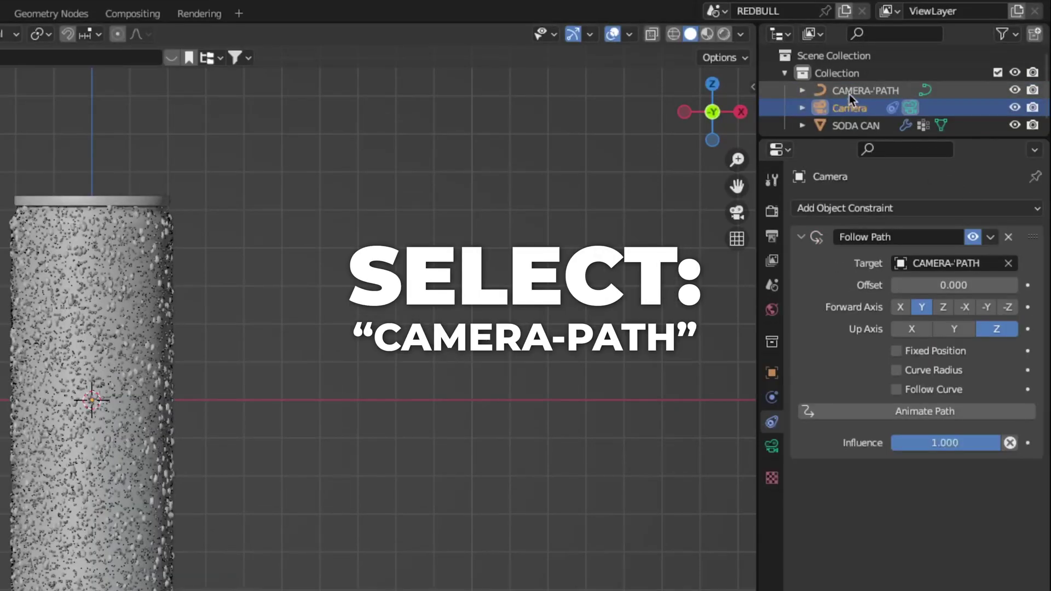
- Scale the CAMERA-PATH circle up by 6, then split the 3D view side by side
left_click(849, 93)
key("s")
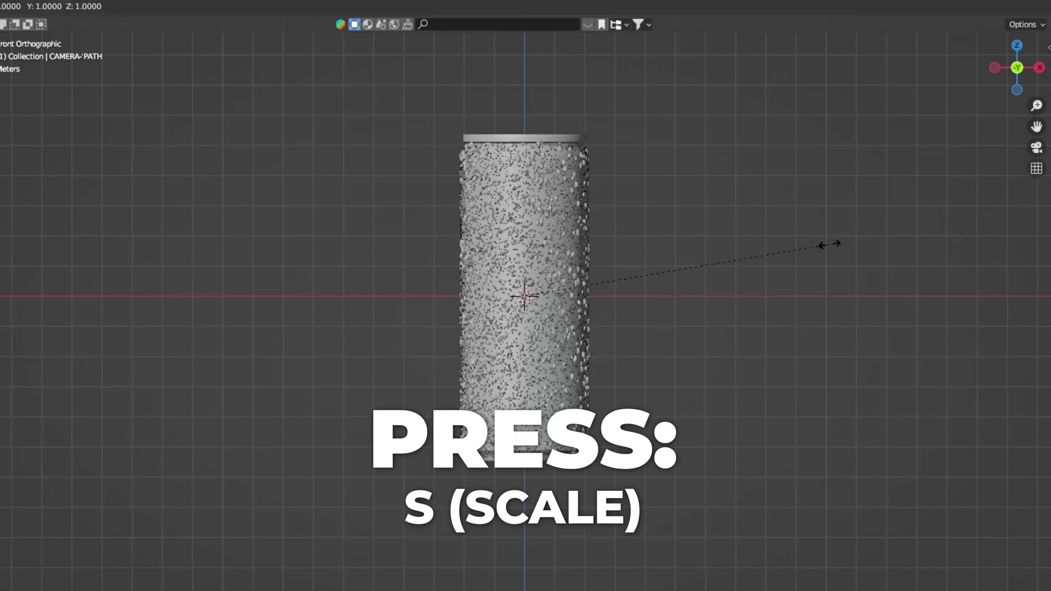
type("6")
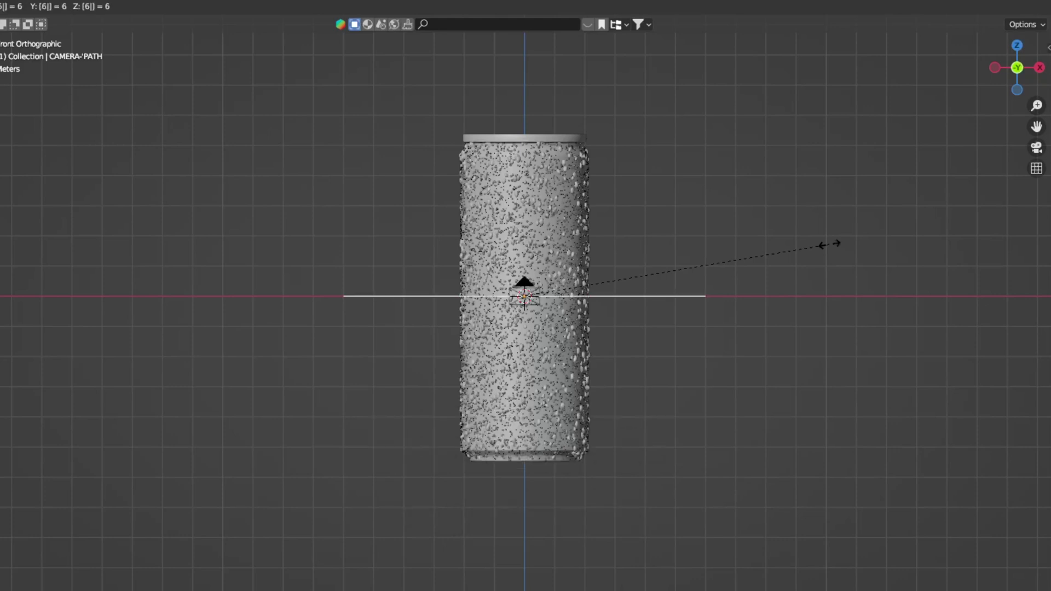
key("Return")
key("s")
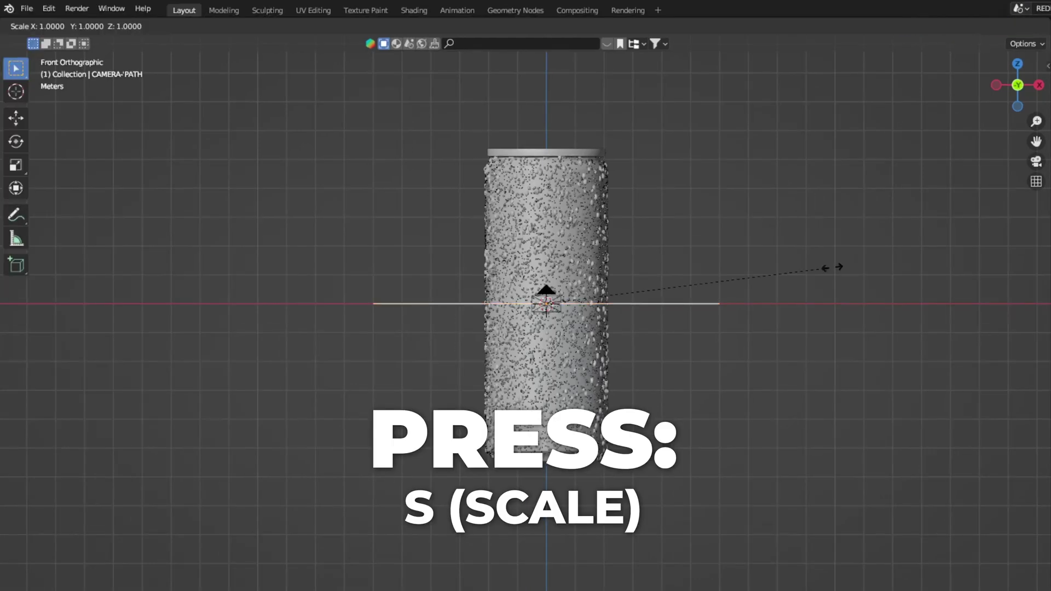
left_click(932, 267)
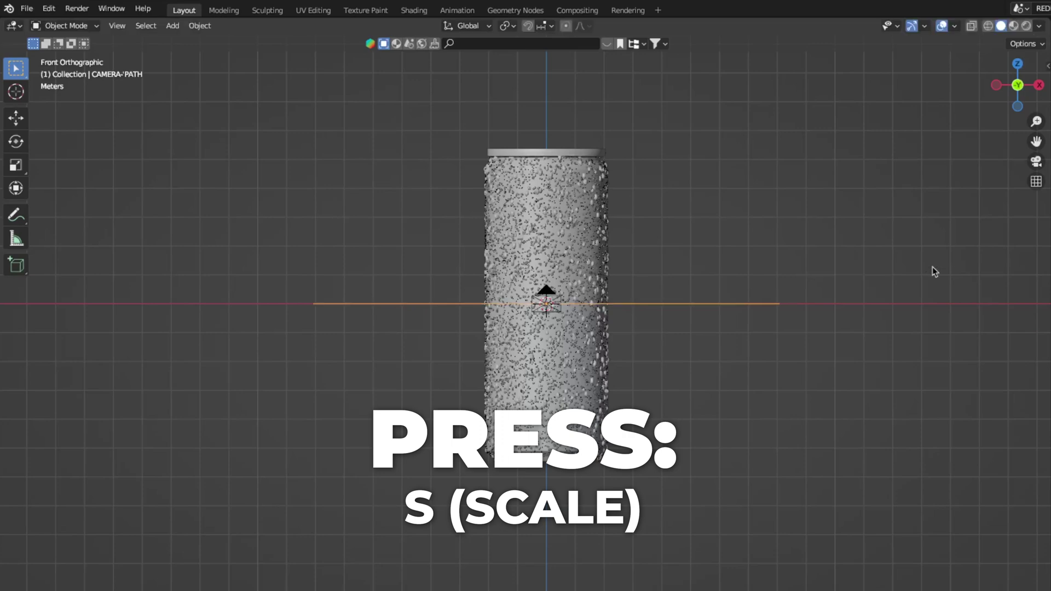
left_click_drag(1047, 21, 496, 107)
key("t")
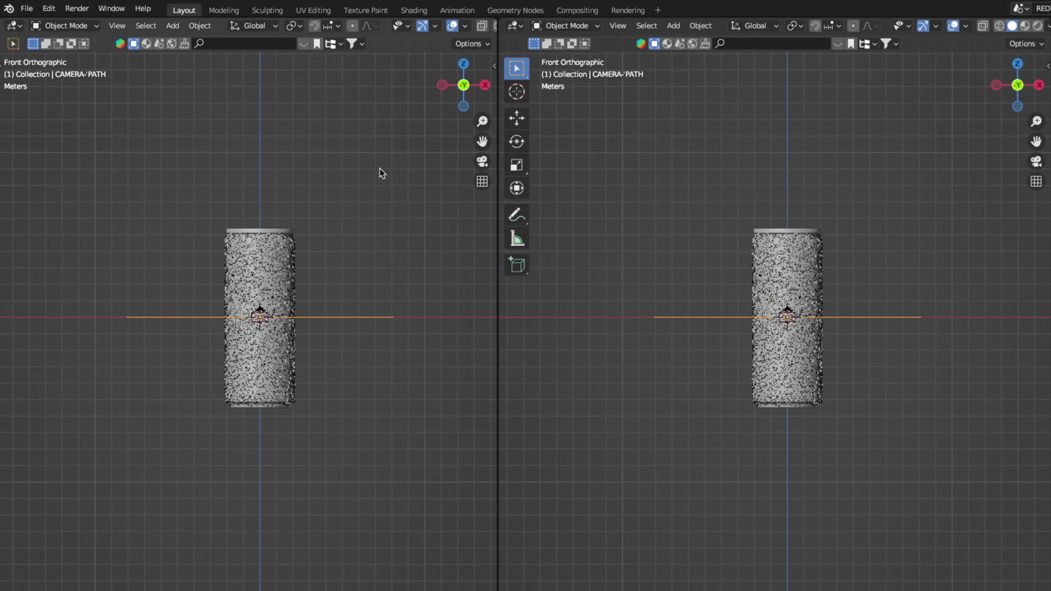
- Look through the camera in the left view, resize the path, and set a 100 mm focal length
key("KP_0")
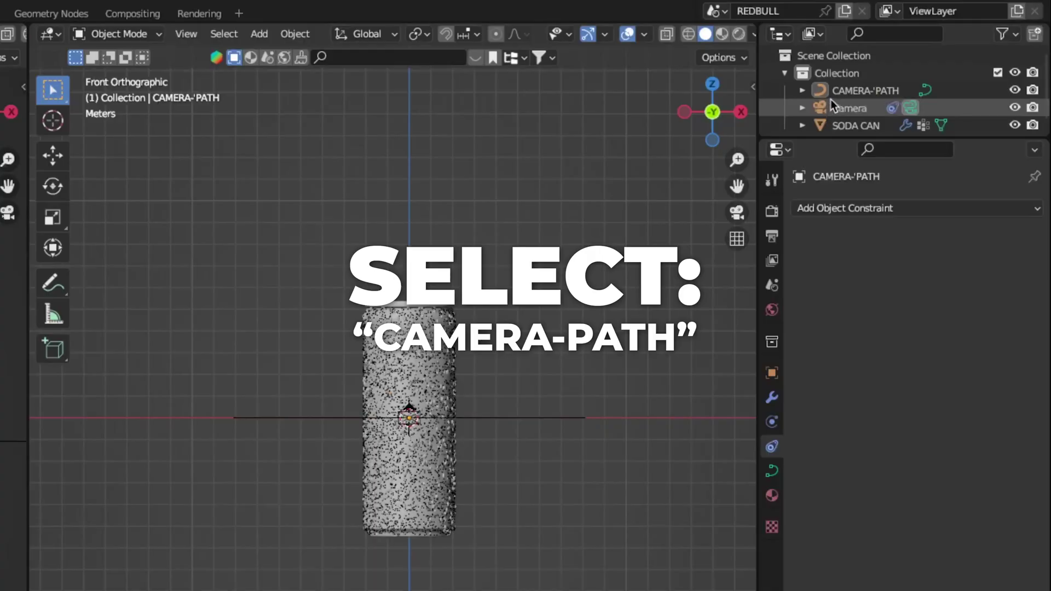
left_click(832, 94)
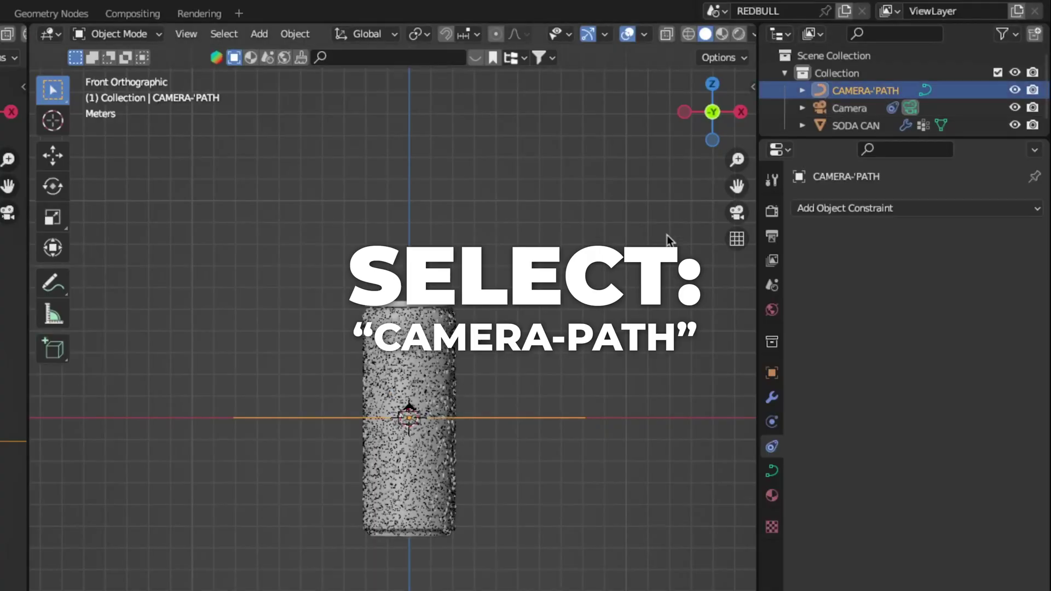
key("s")
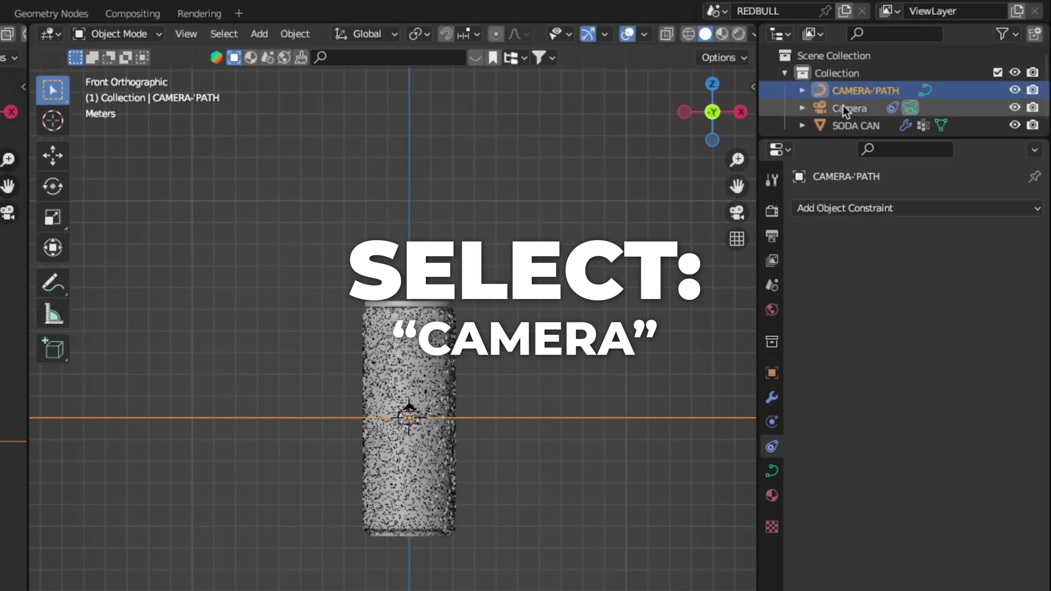
left_click(843, 108)
left_click(772, 446)
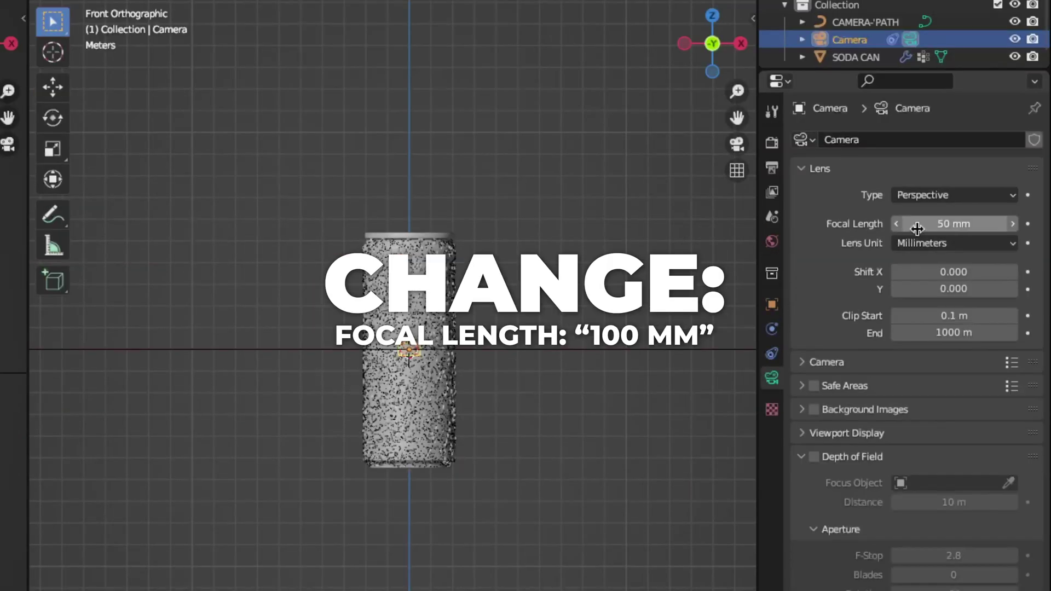
left_click(917, 229)
type("100")
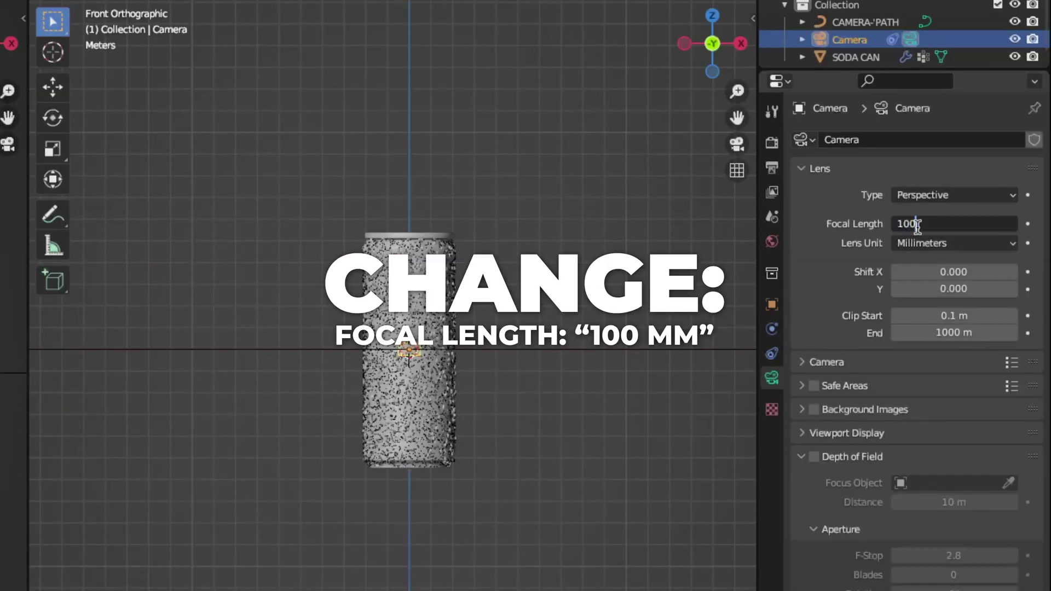
key("Return")
- Rescale CAMERA-PATH, set the camera's passepartout to 1, and expand the Composition Guides
left_click(849, 23)
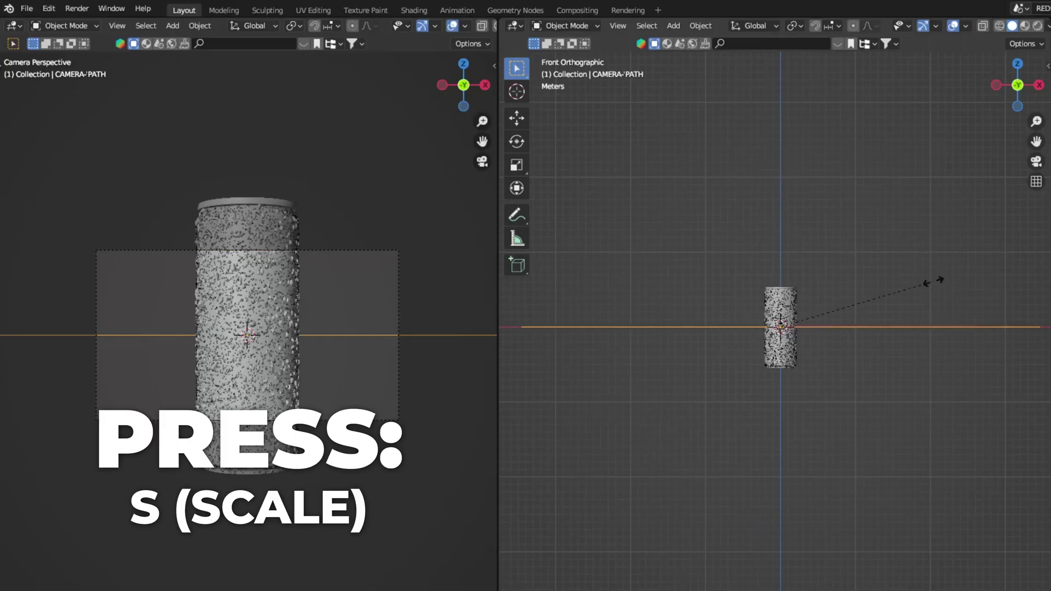
key("s")
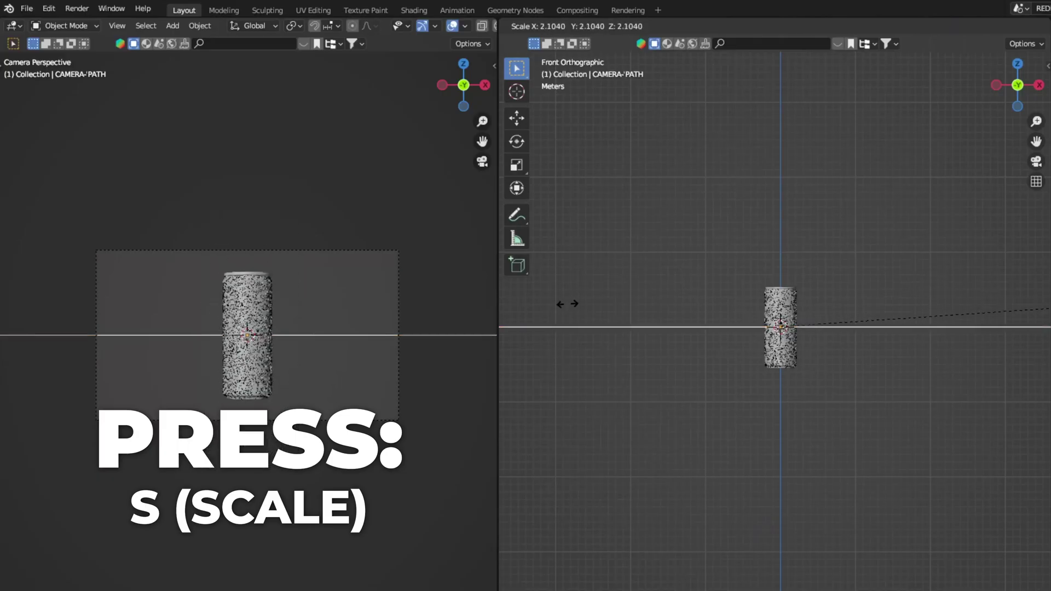
left_click(567, 304)
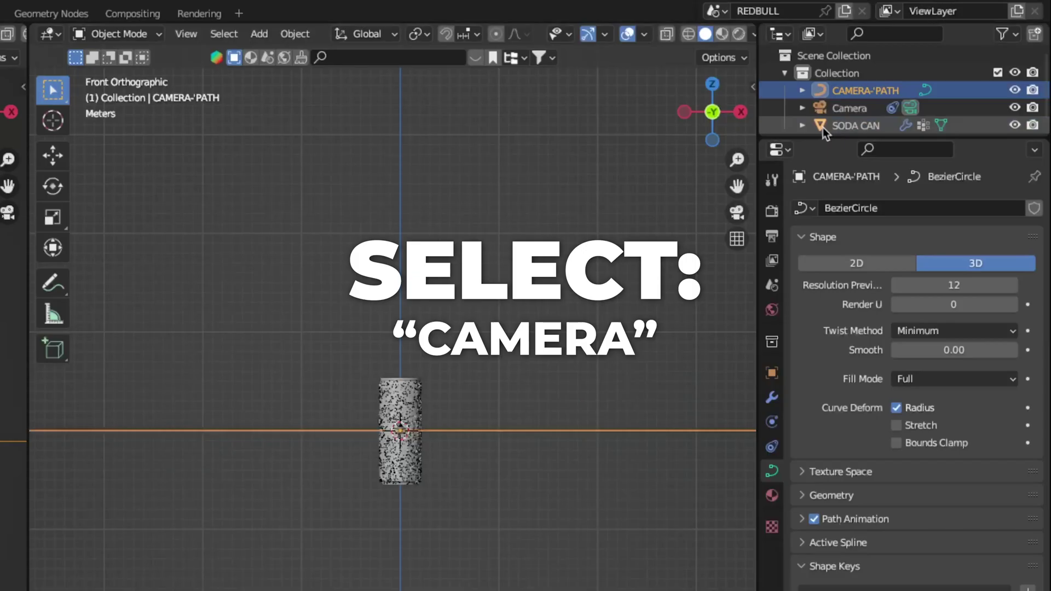
left_click(848, 108)
left_click(834, 355)
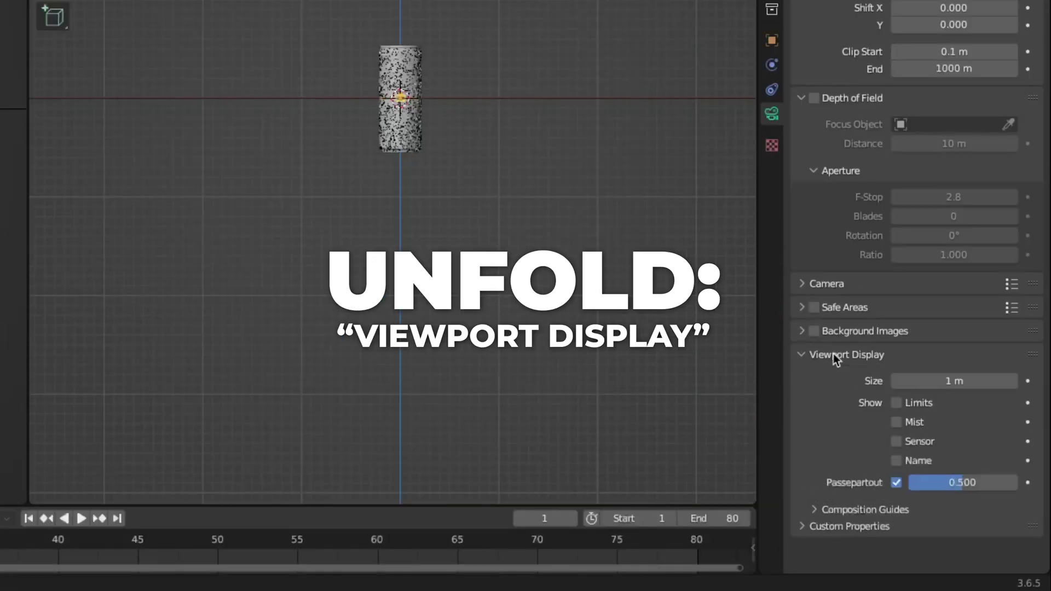
left_click(959, 482)
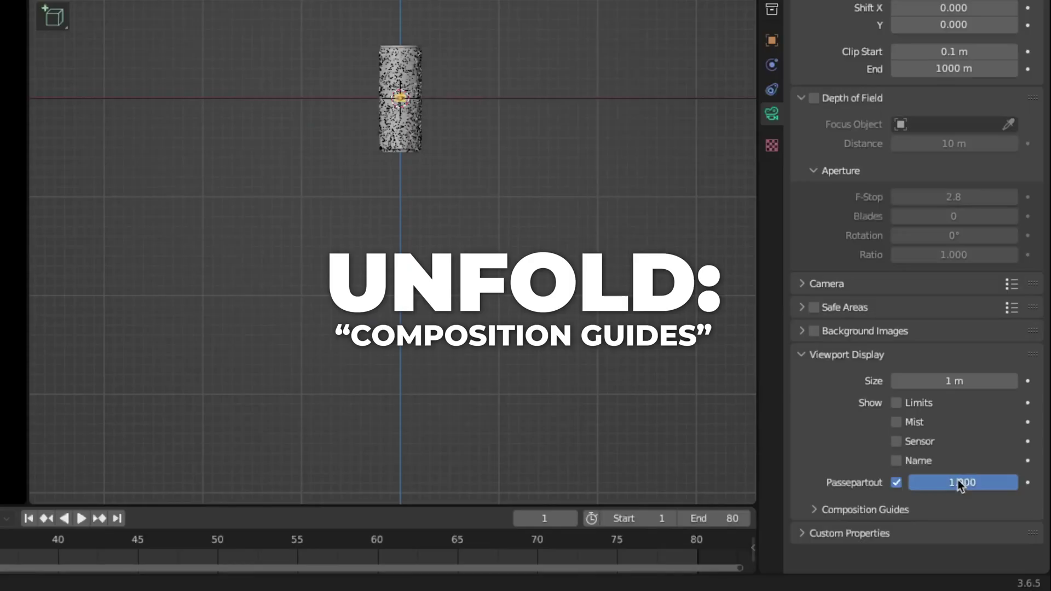
key("Return")
left_click(901, 510)
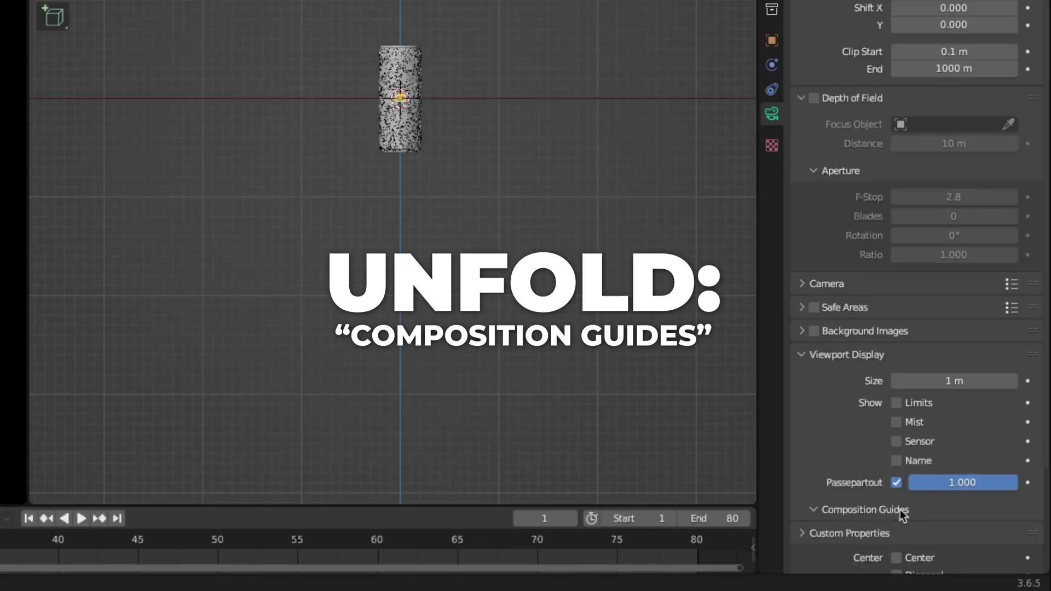
scroll(901, 512, "down", 5)
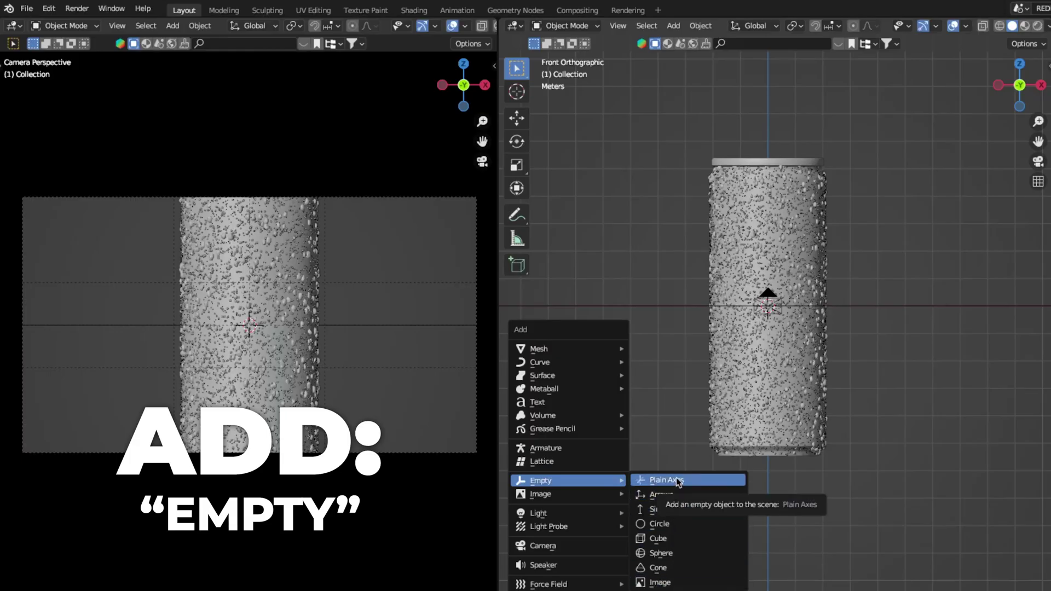
- Add a plain axes empty, scale it by 5, and name it CAMERA-TRACKER
left_click(679, 481)
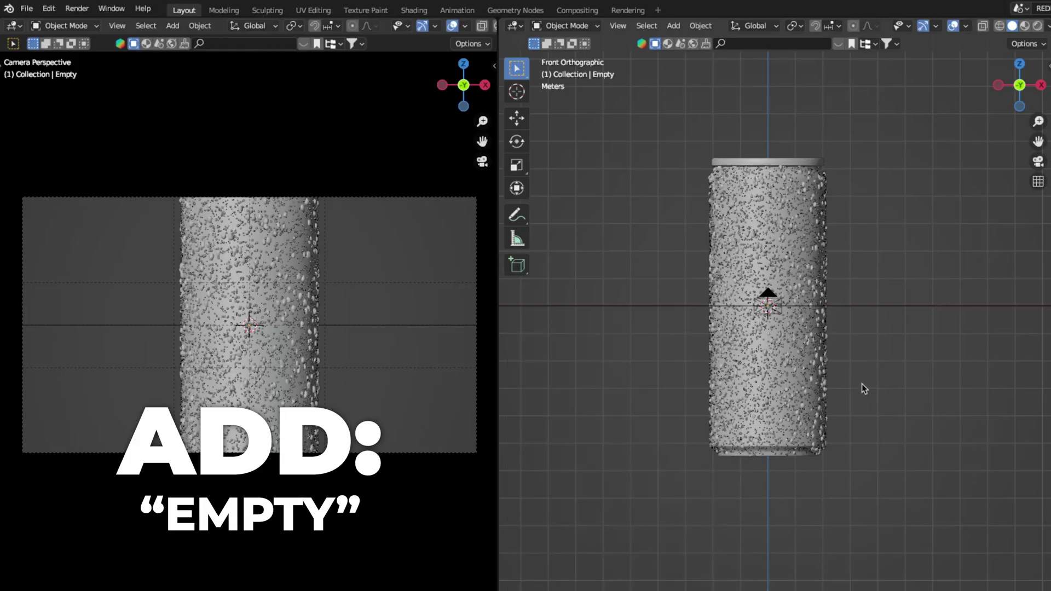
key("s")
key("5")
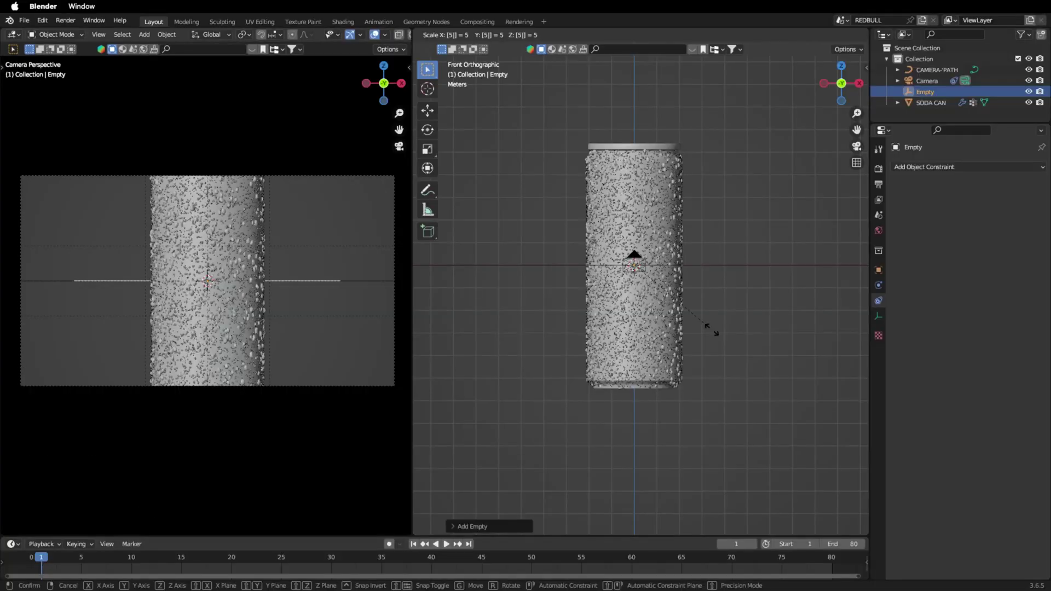
key("Return")
key("F2")
type("CAMERA-TRACK")
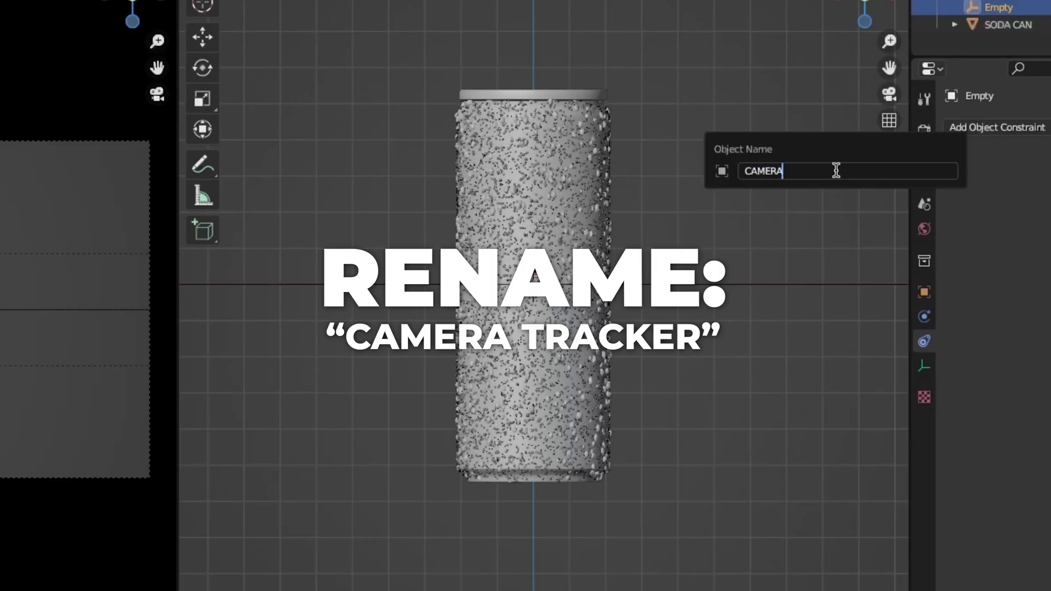
type("ER")
key("Return")
- Add a Track To constraint to the camera targeting CAMERA-TRACKER
left_click(854, 129)
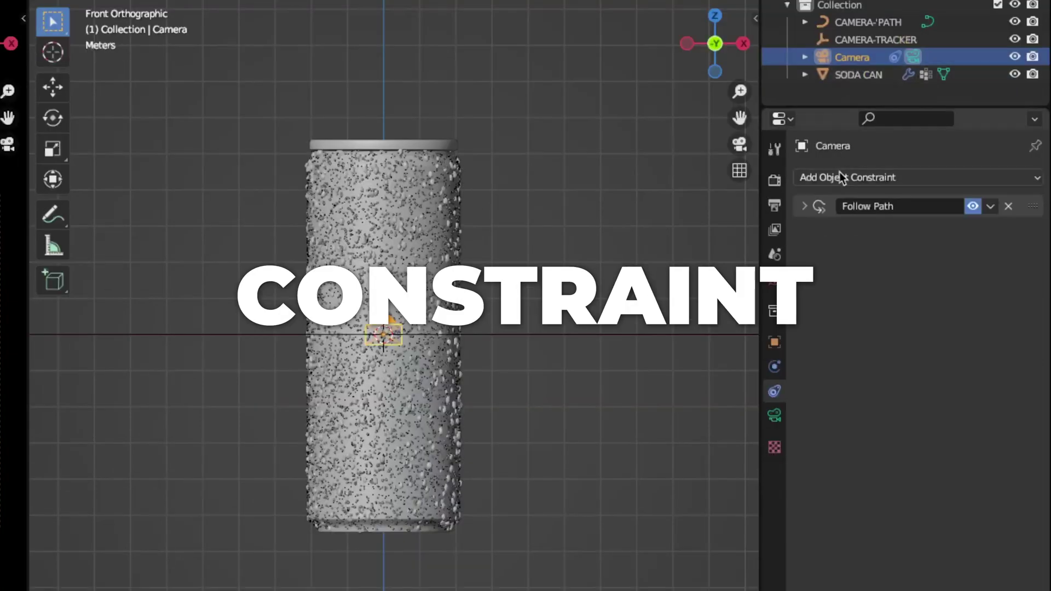
left_click(842, 177)
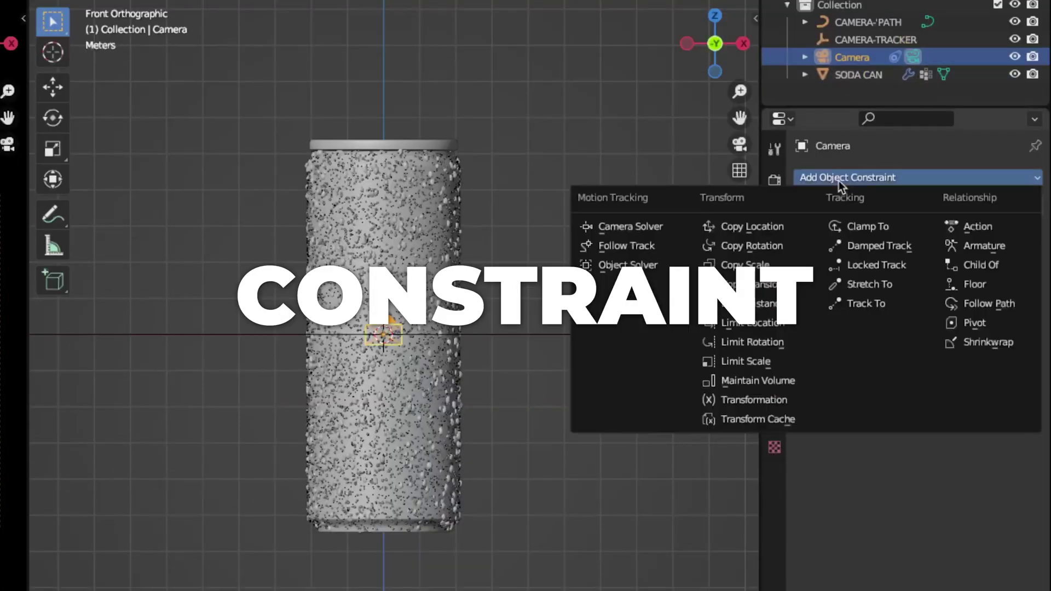
left_click(861, 304)
left_click(1009, 256)
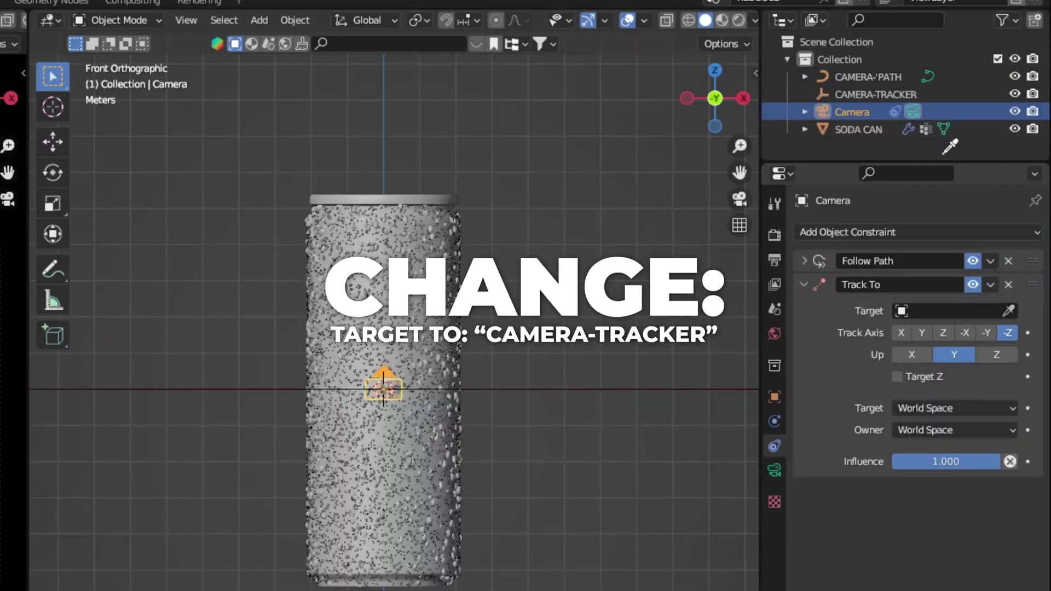
left_click(879, 94)
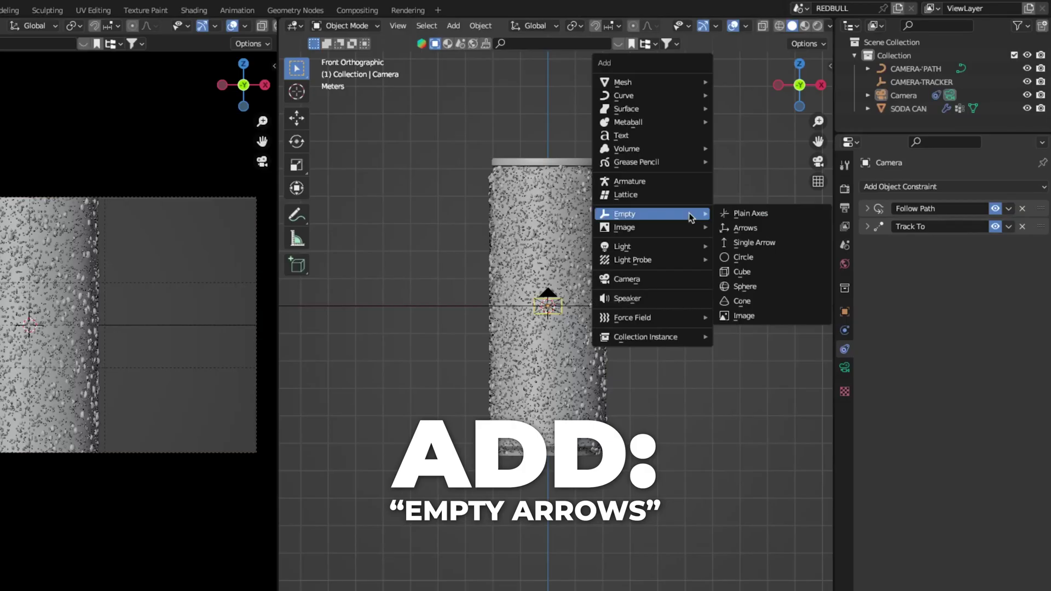
- Add an arrows empty, move it about 7.8 m along negative X, and rename it CAMERA-ROTATION
left_click(727, 227)
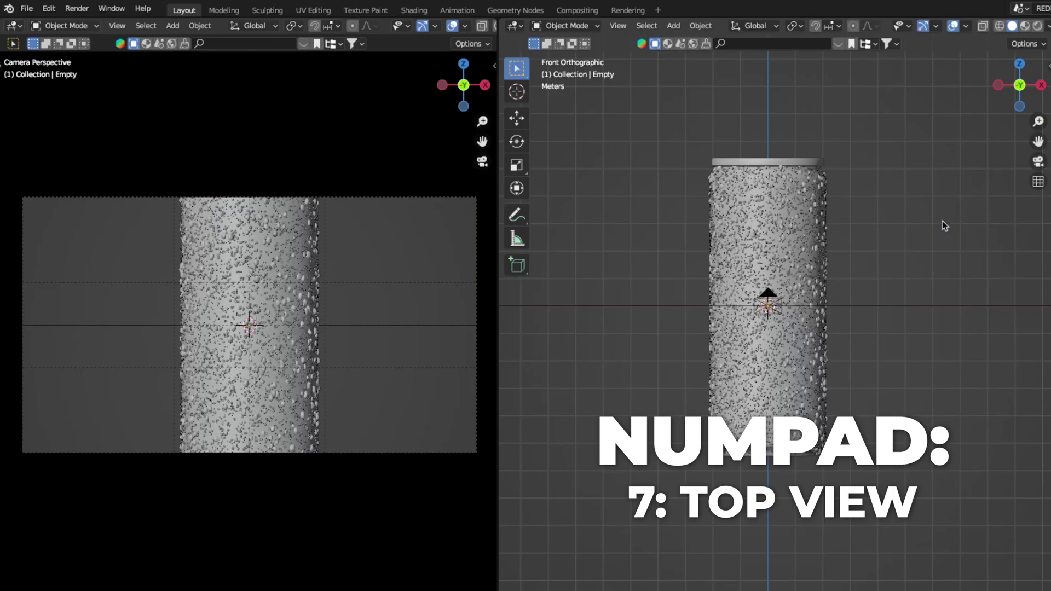
key("KP_7")
key("g")
key("x")
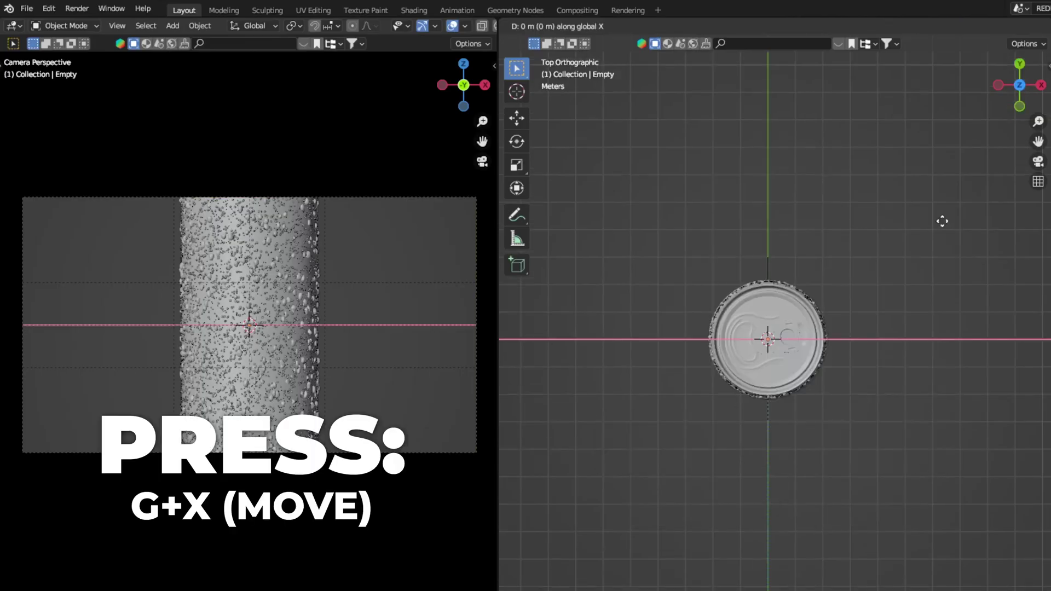
left_click(726, 222)
key("F2")
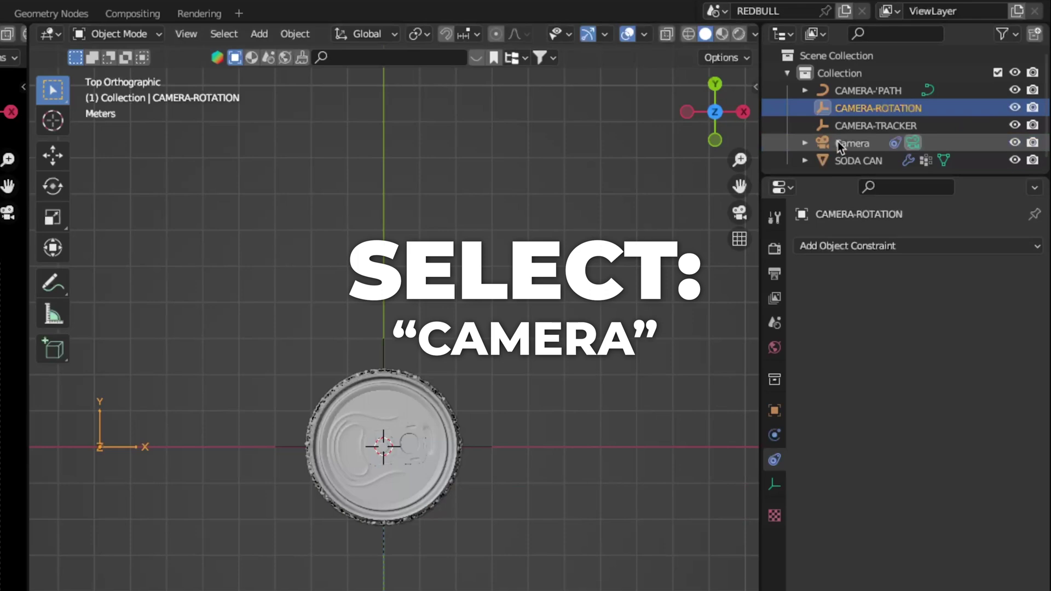
- Give the camera a Copy Rotation constraint targeting CAMERA-ROTATION with mix set to After Original
left_click(840, 142)
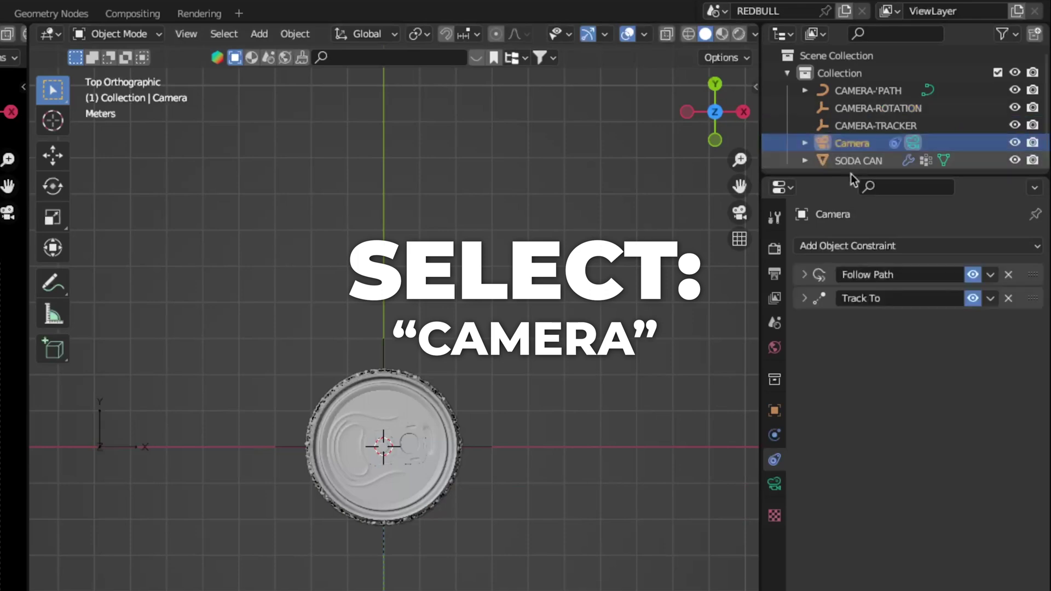
left_click(849, 244)
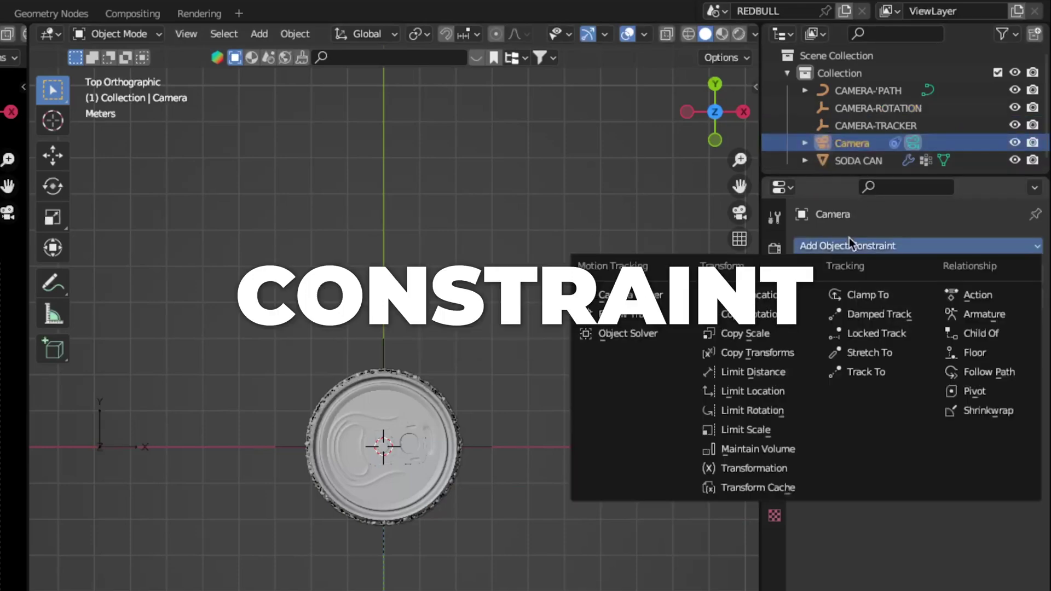
left_click(789, 307)
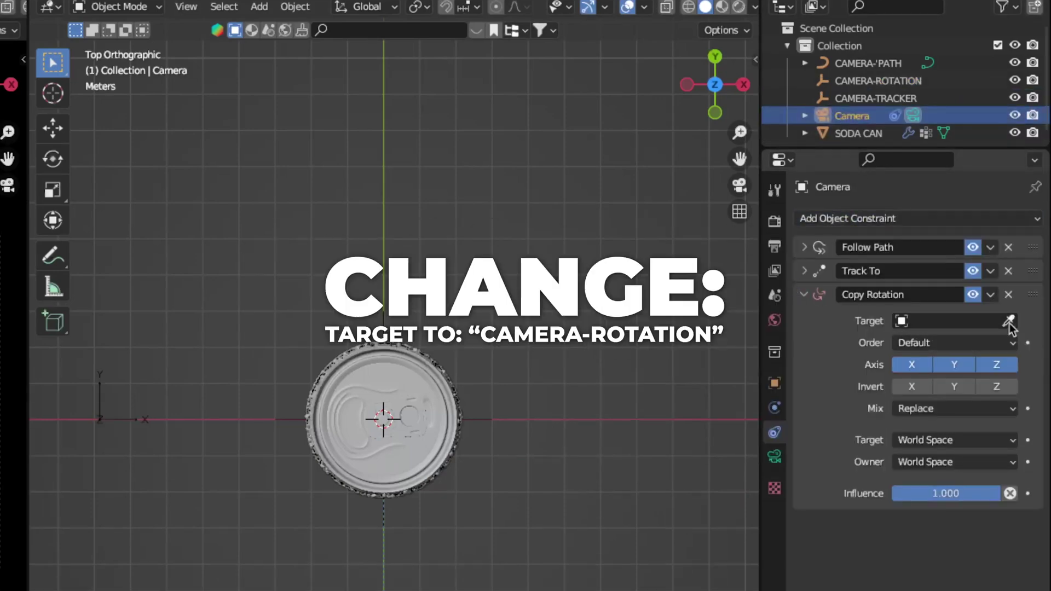
left_click(1009, 349)
left_click(921, 75)
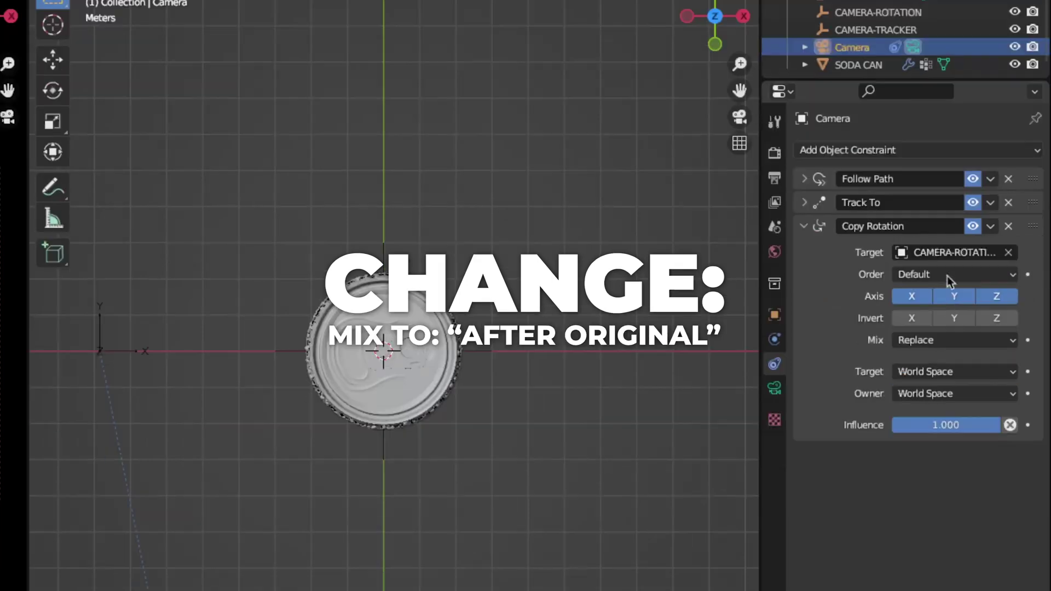
left_click(938, 345)
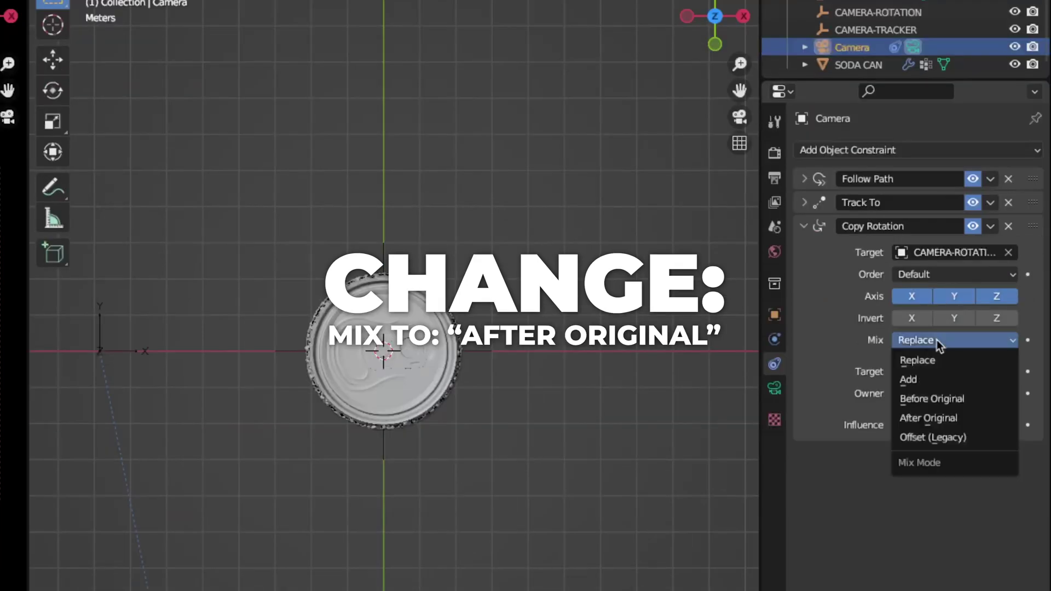
left_click(938, 418)
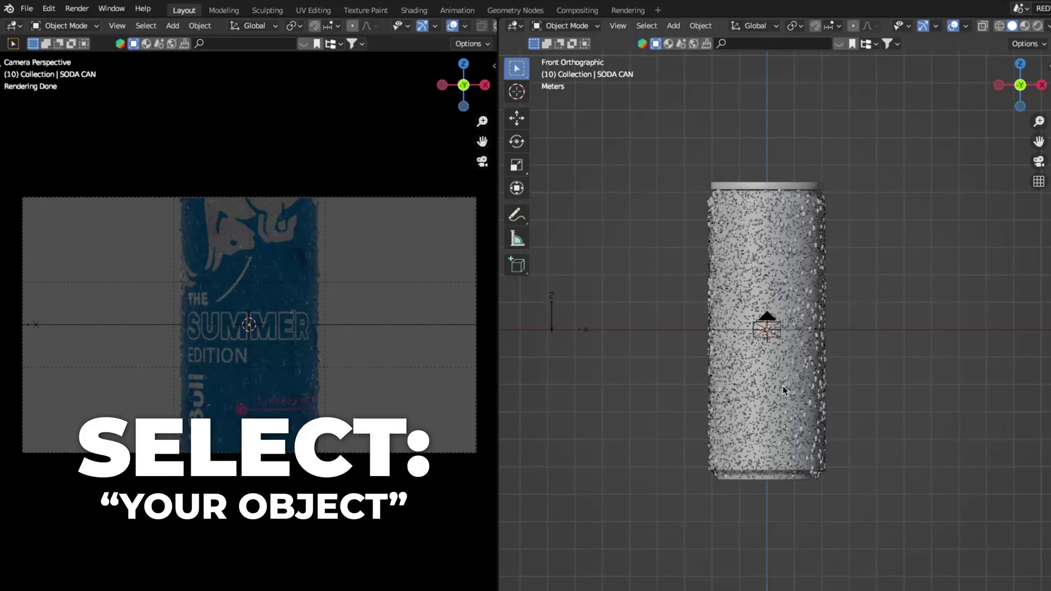
- Keyframe the soda can's location and rotation at frame 1
left_click(784, 390)
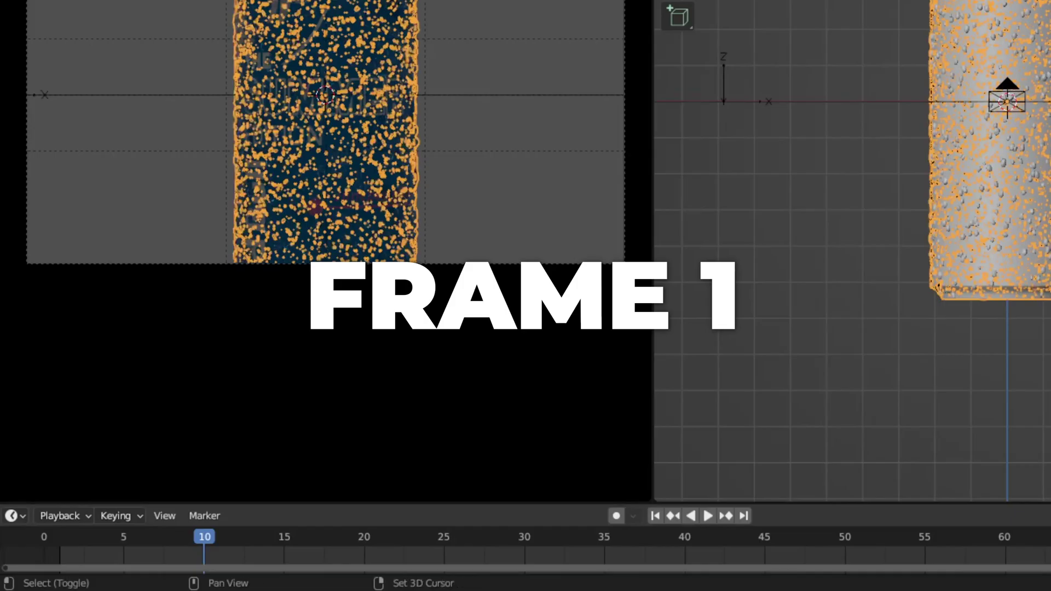
key("shift+Left")
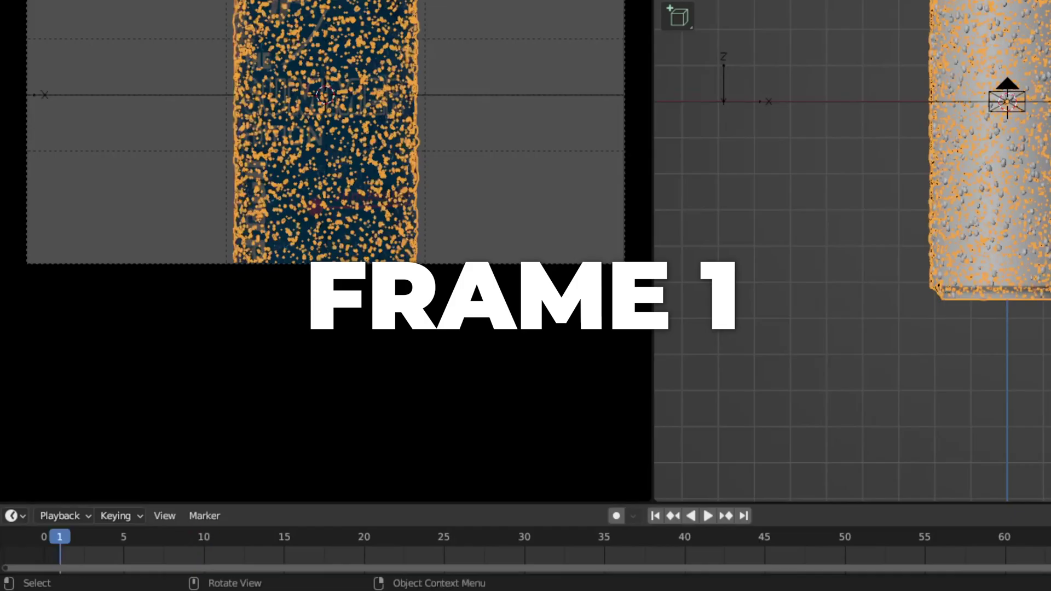
key("i")
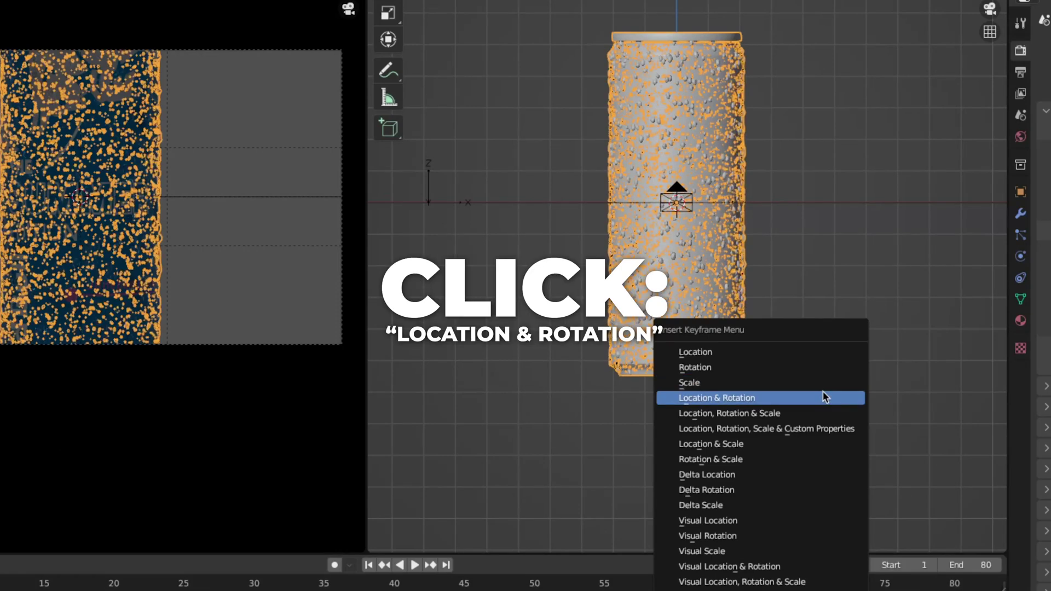
left_click(825, 396)
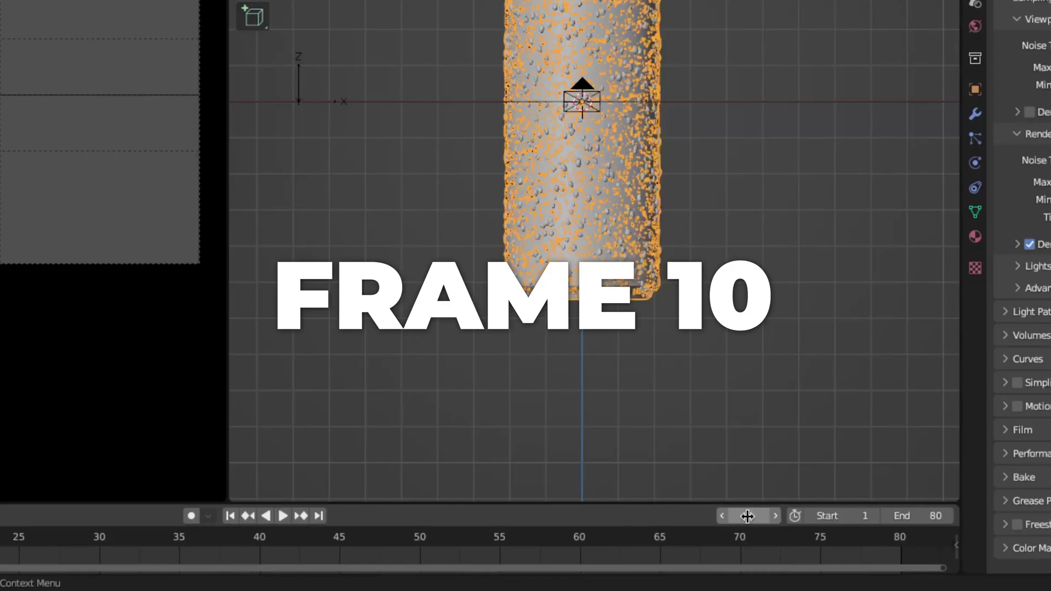
- At frame 10, raise the can slightly along Z, tilt it, and keyframe location and rotation
left_click(820, 564)
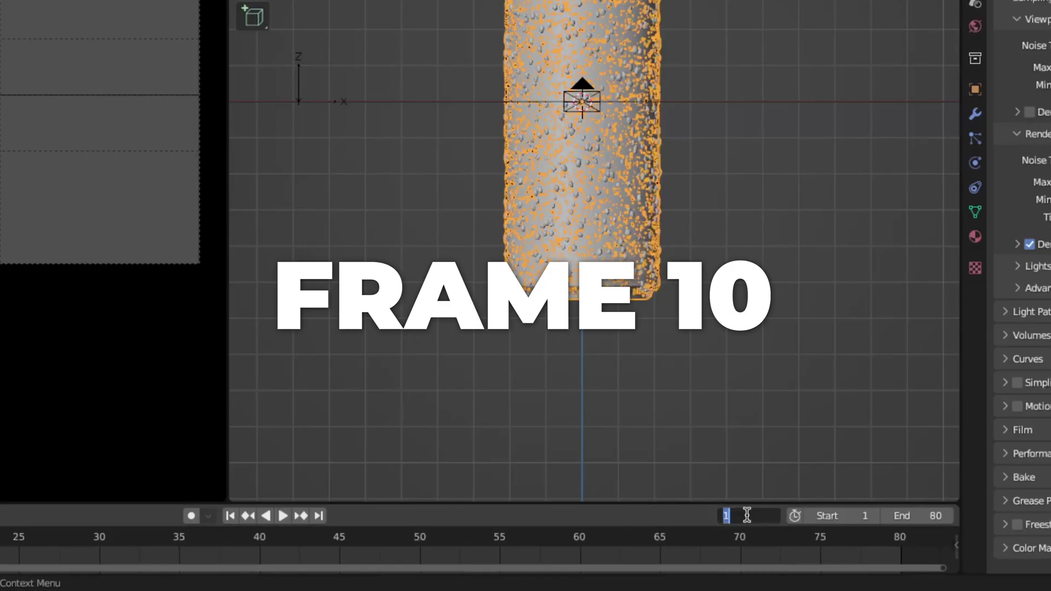
key("Return")
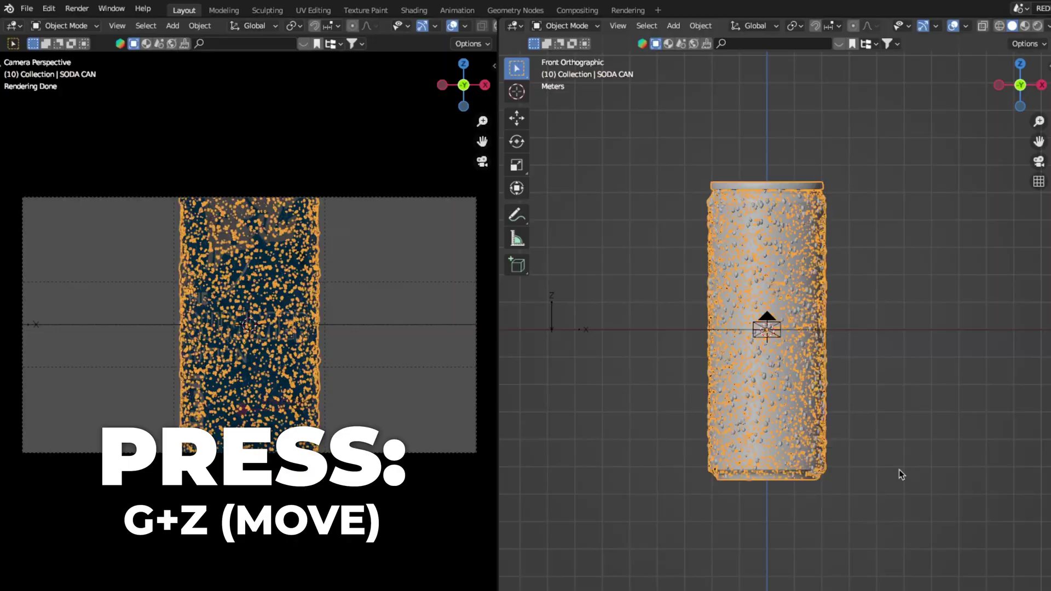
key("g")
key("z")
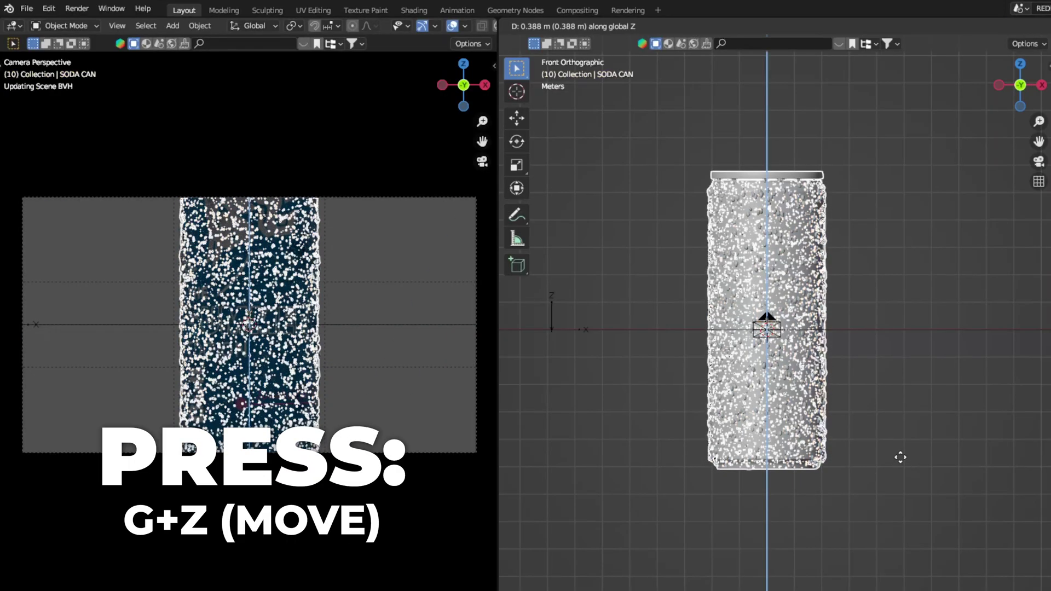
left_click(900, 454)
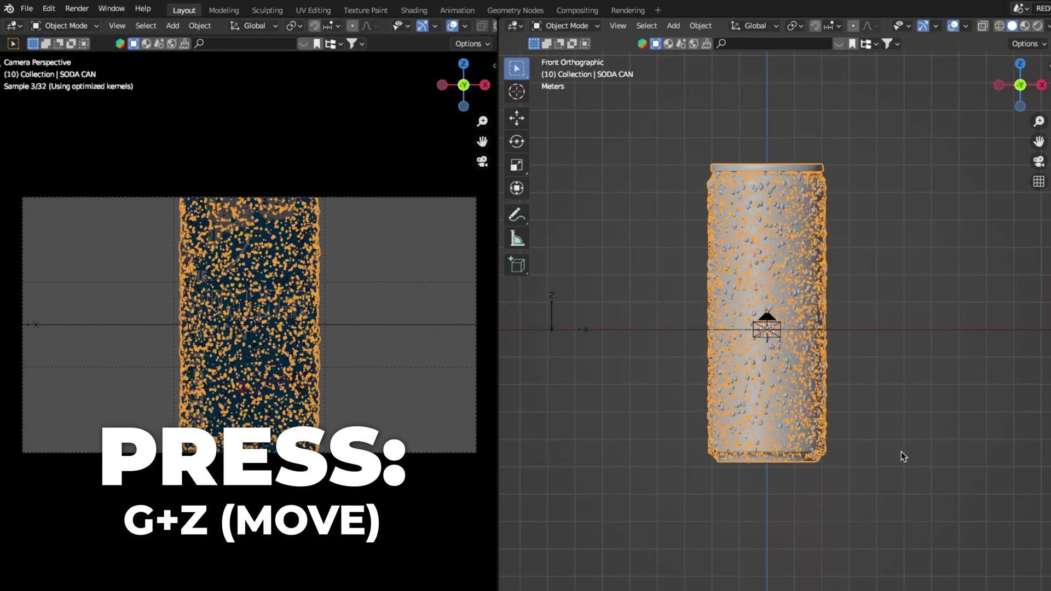
key("r")
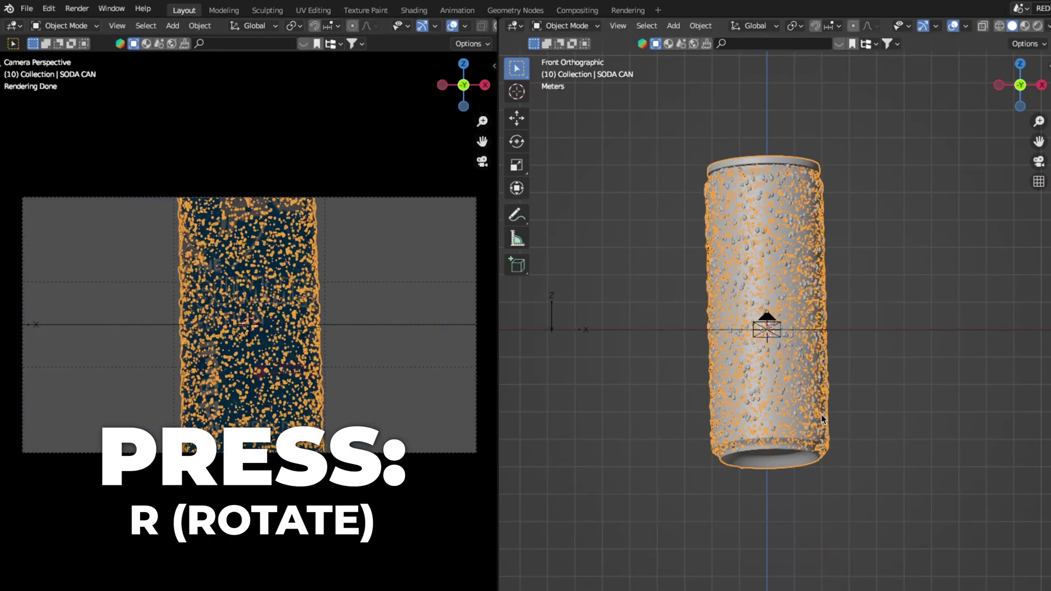
left_click(901, 412)
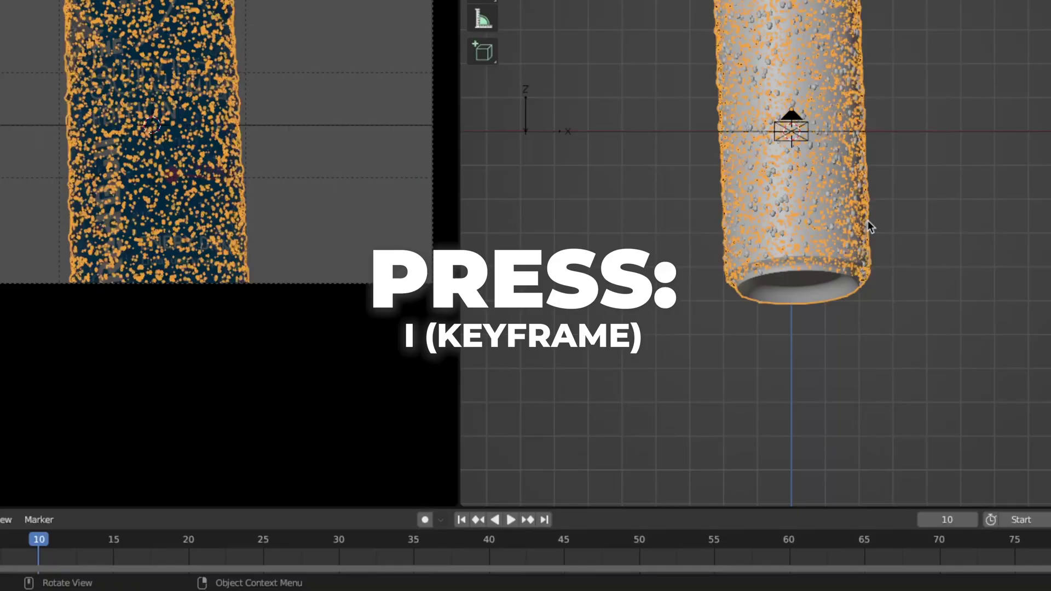
key("i")
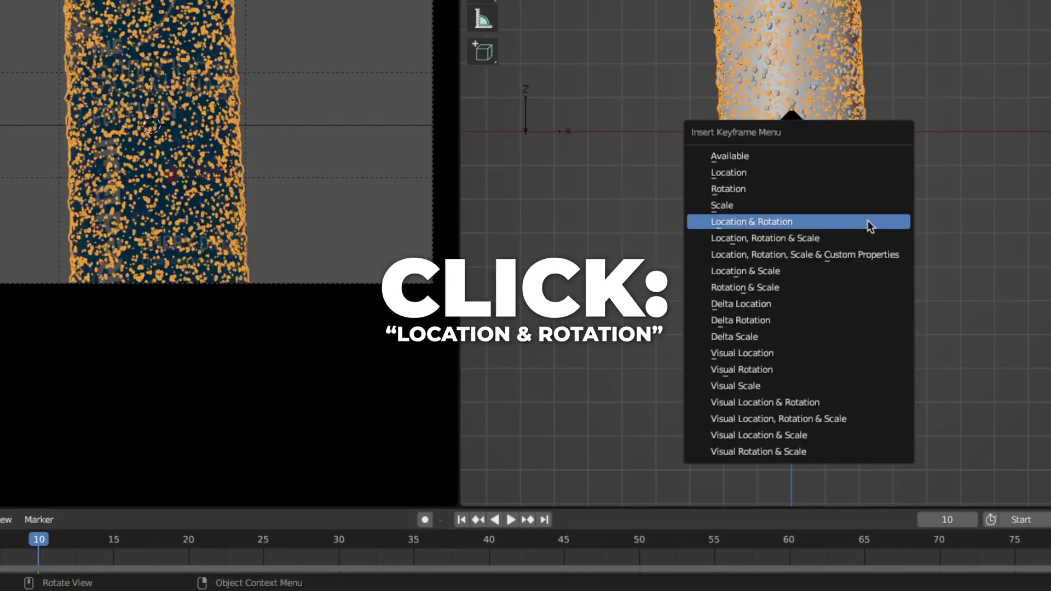
left_click(870, 226)
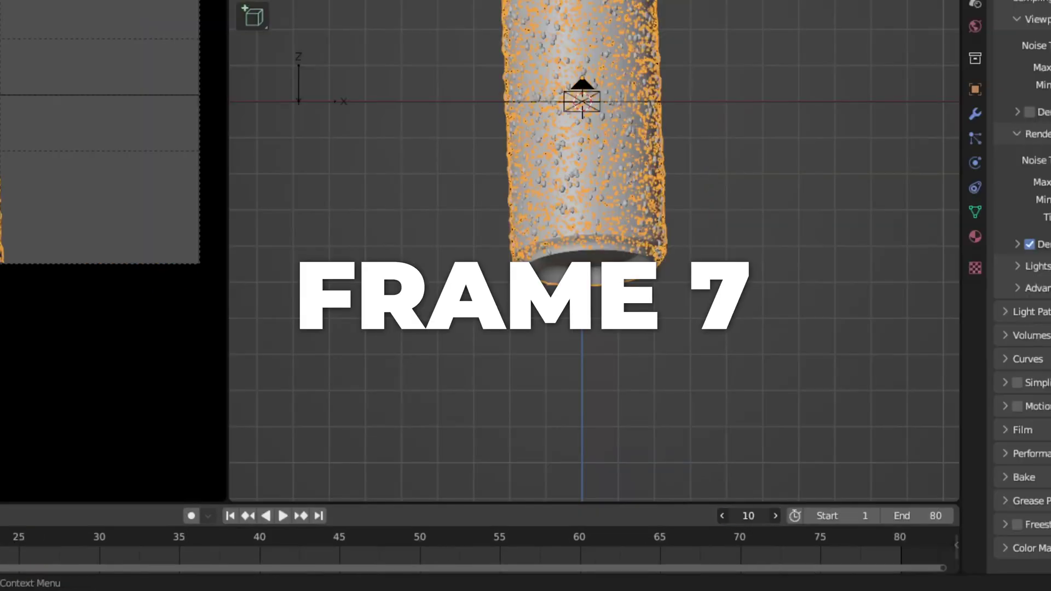
- Keyframe location and rotation at frame 7, then move a keyframe to about frame 30
left_click(946, 519)
type("7")
key("Return")
key("i")
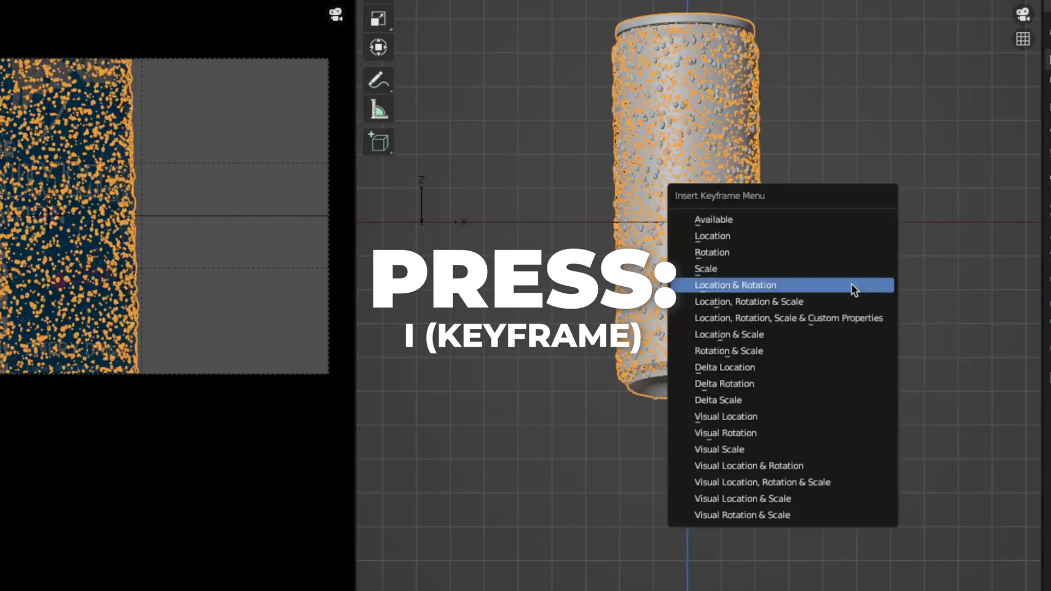
left_click(852, 284)
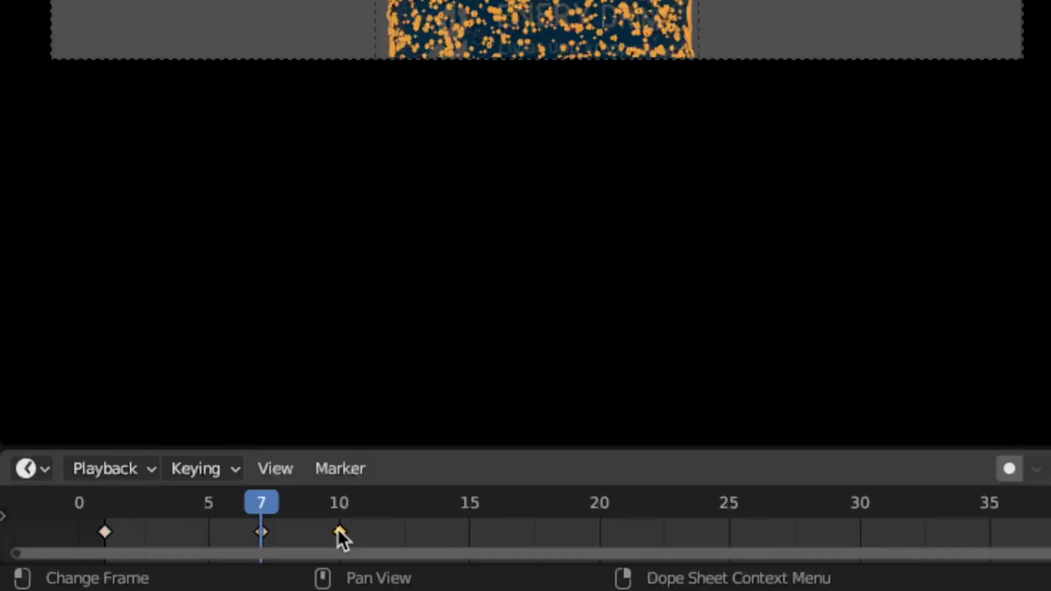
key("g")
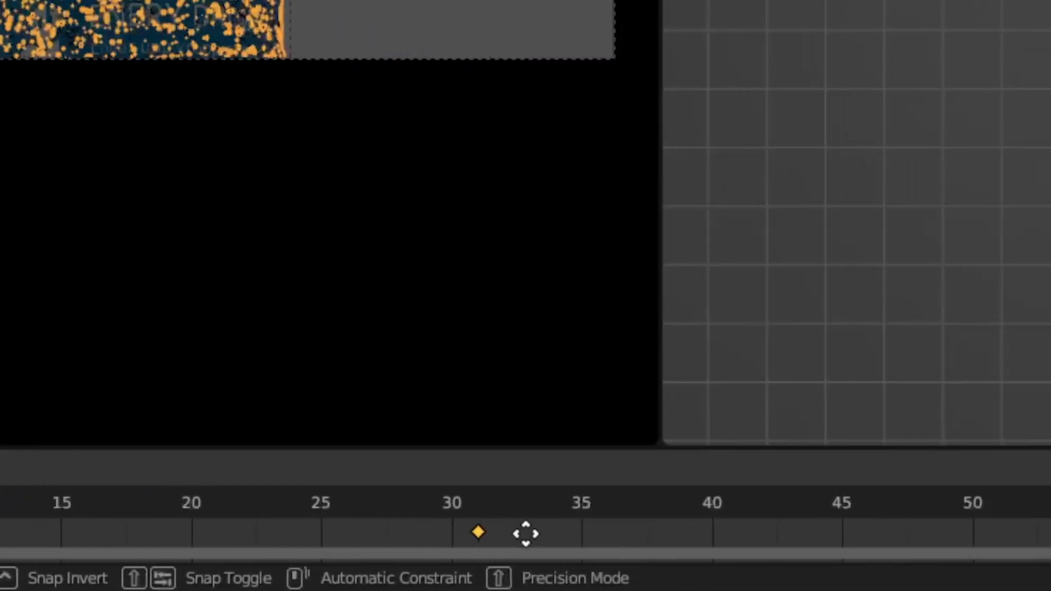
left_click(567, 542)
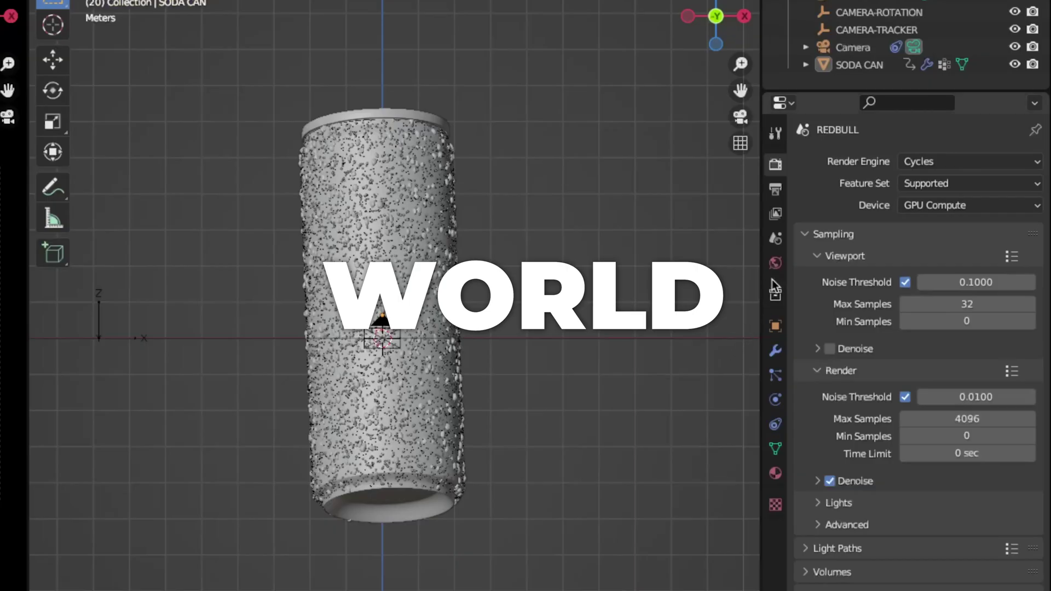
- Set the world background colour's brightness value to 0.2
left_click(775, 263)
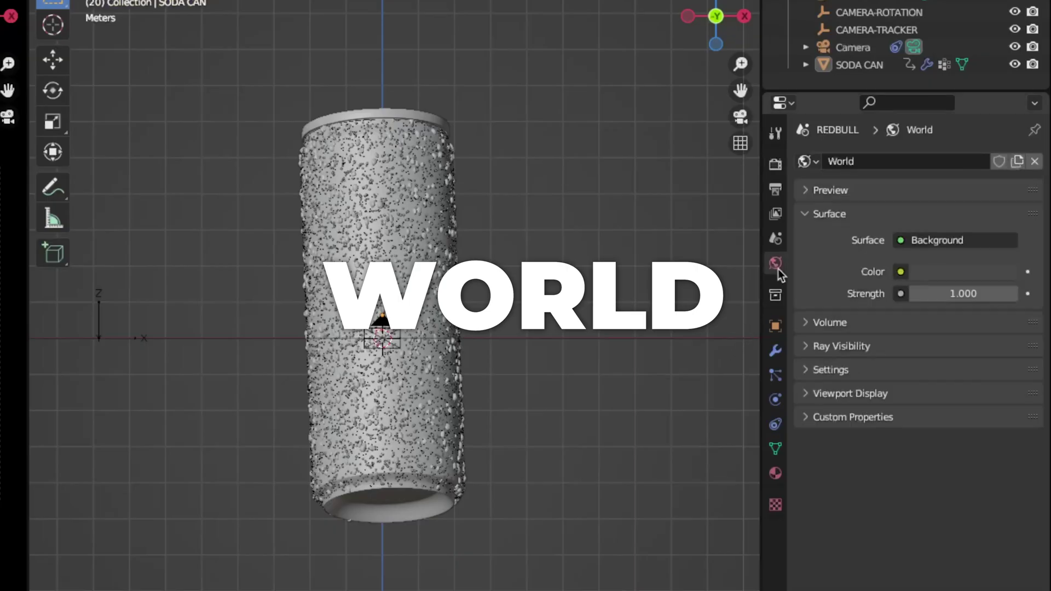
left_click(931, 271)
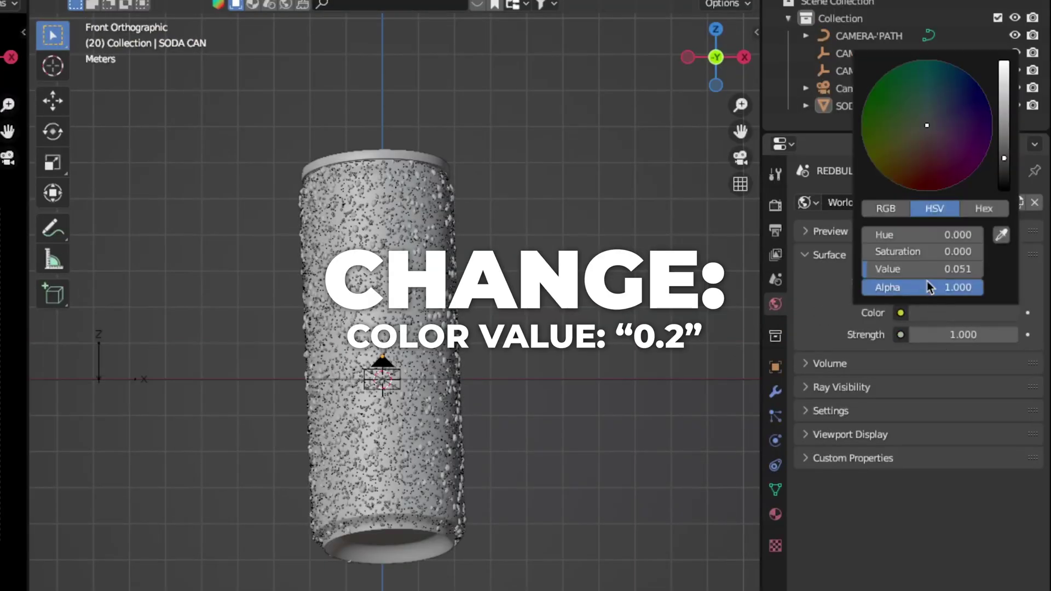
double_click(927, 270)
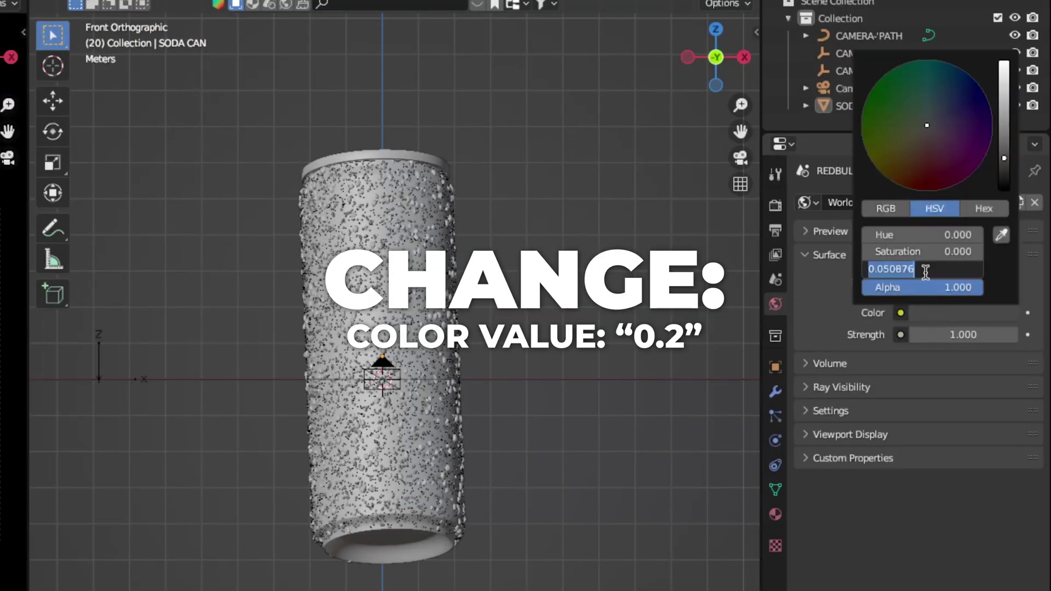
type("0.2")
key("Return")
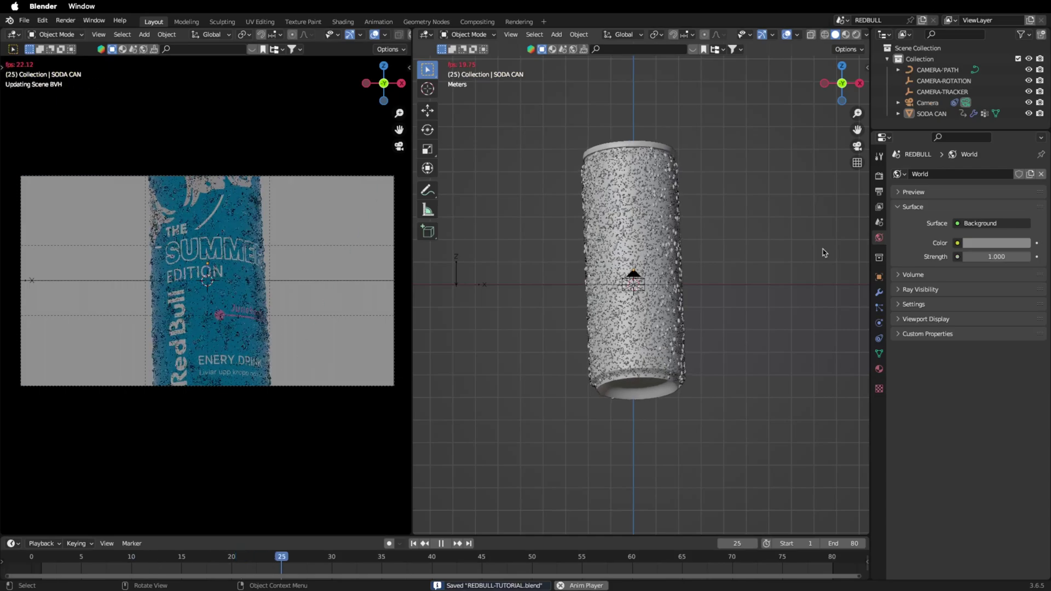
- Play the animation and set playback sync to Frame Dropping, then show Render properties
key("space")
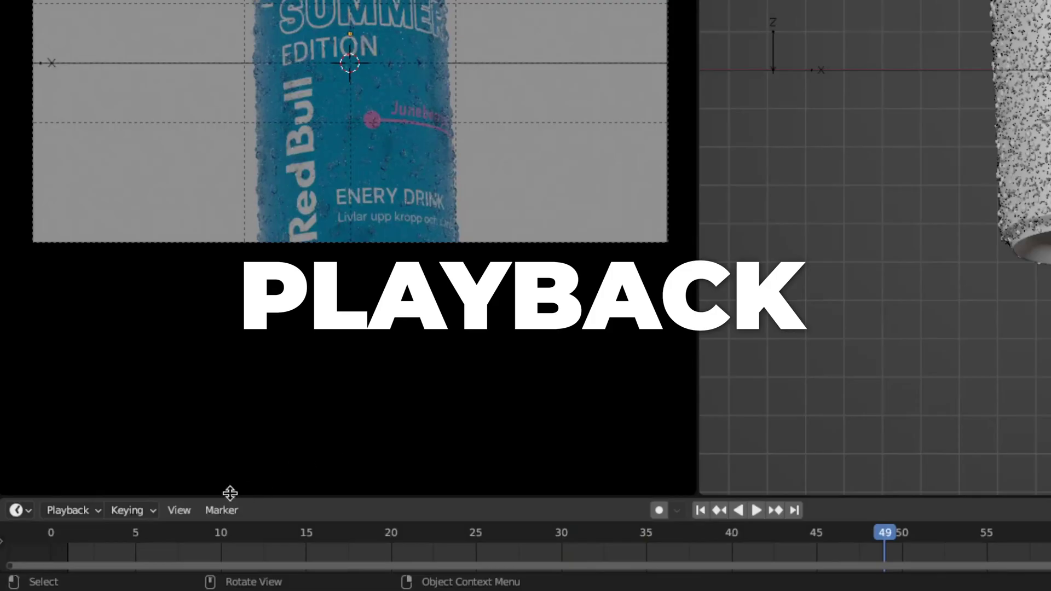
left_click(92, 512)
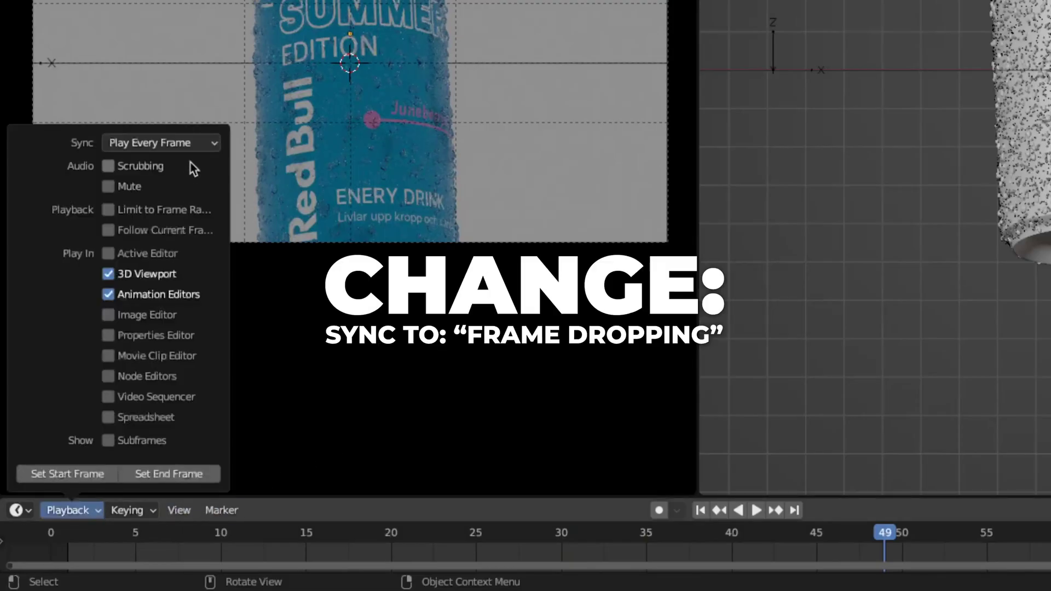
left_click(194, 144)
left_click(193, 181)
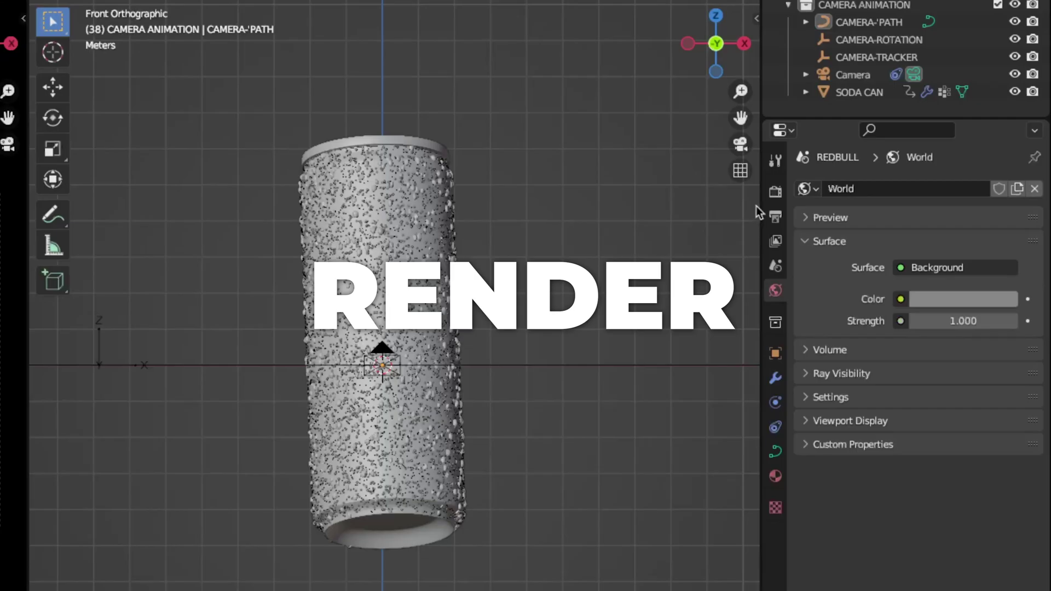
left_click(775, 191)
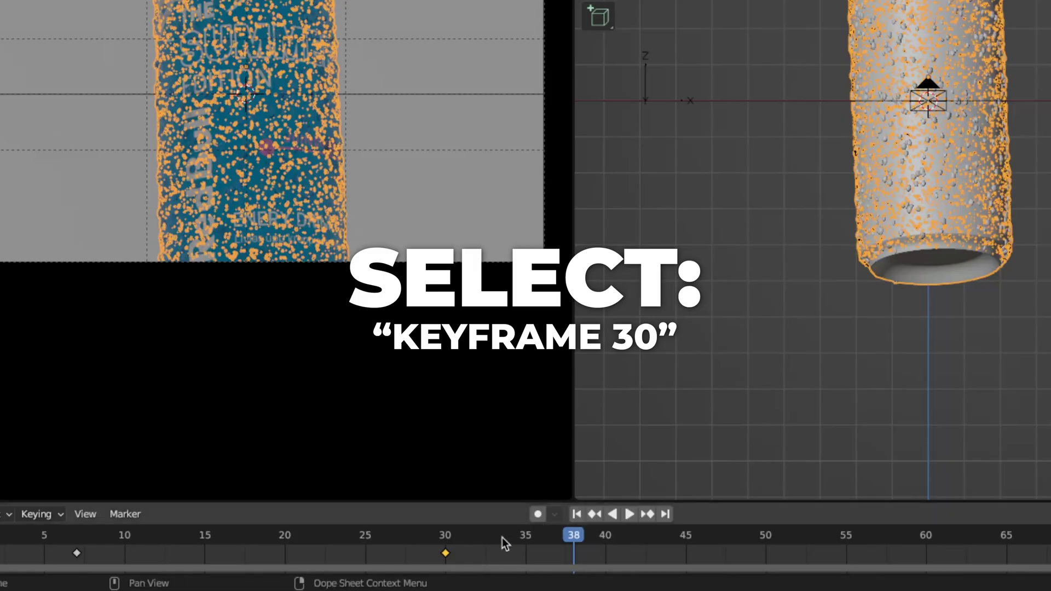
- Duplicate the frame 30, 7 and 1 keyframes to frame 55, about 72 and near the end, then play
left_click(452, 558)
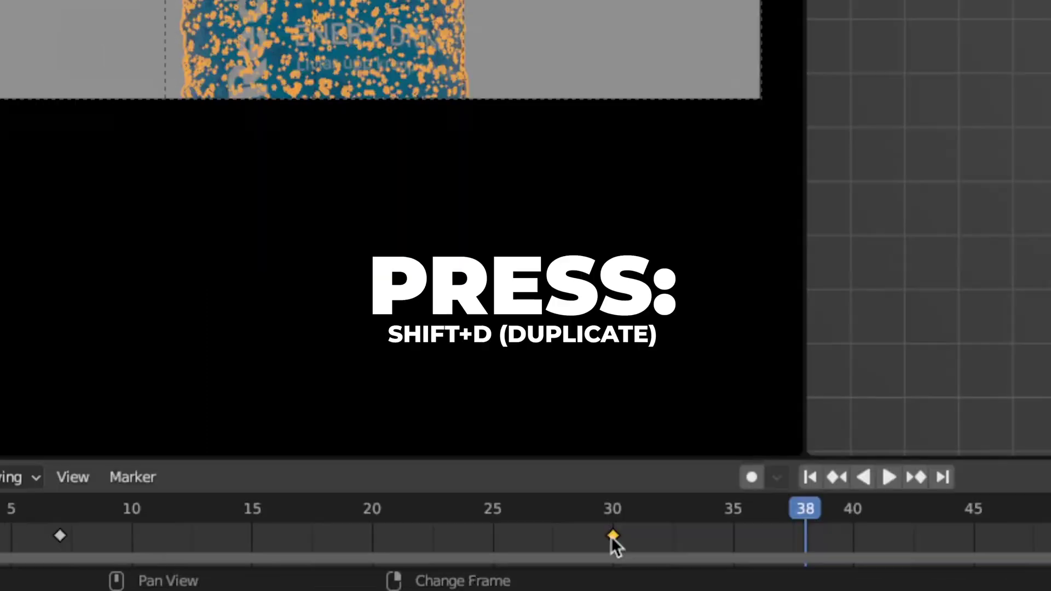
key("shift+d")
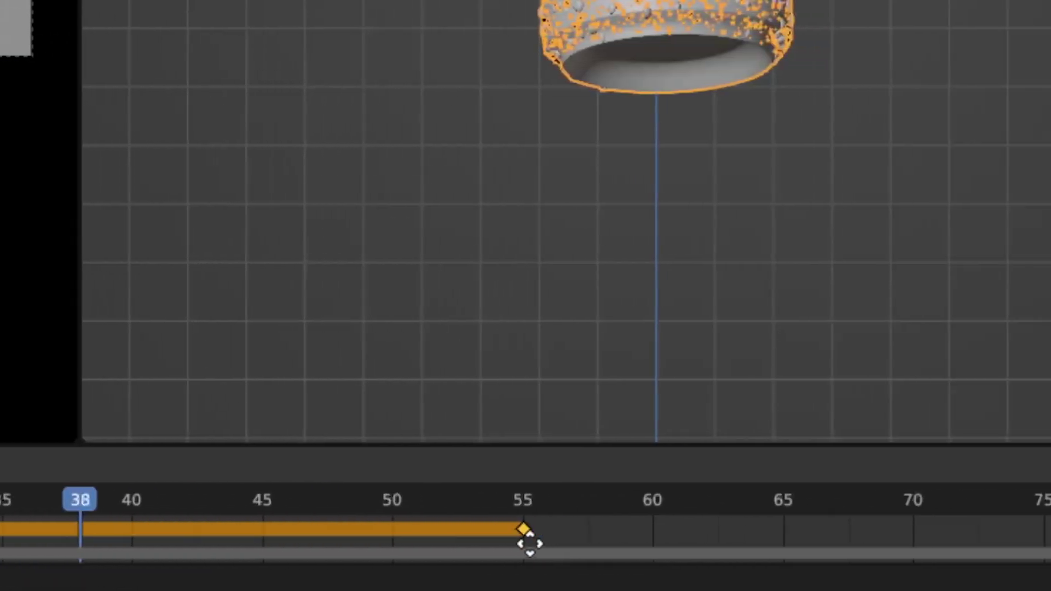
left_click(1031, 529)
key("ctrl+s")
left_click(178, 548)
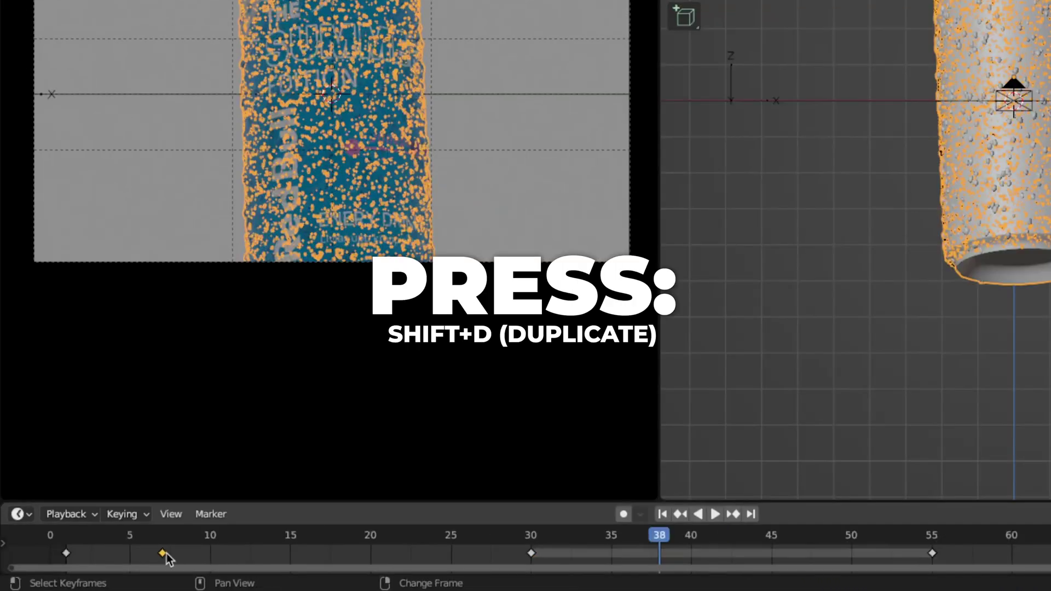
key("shift+d")
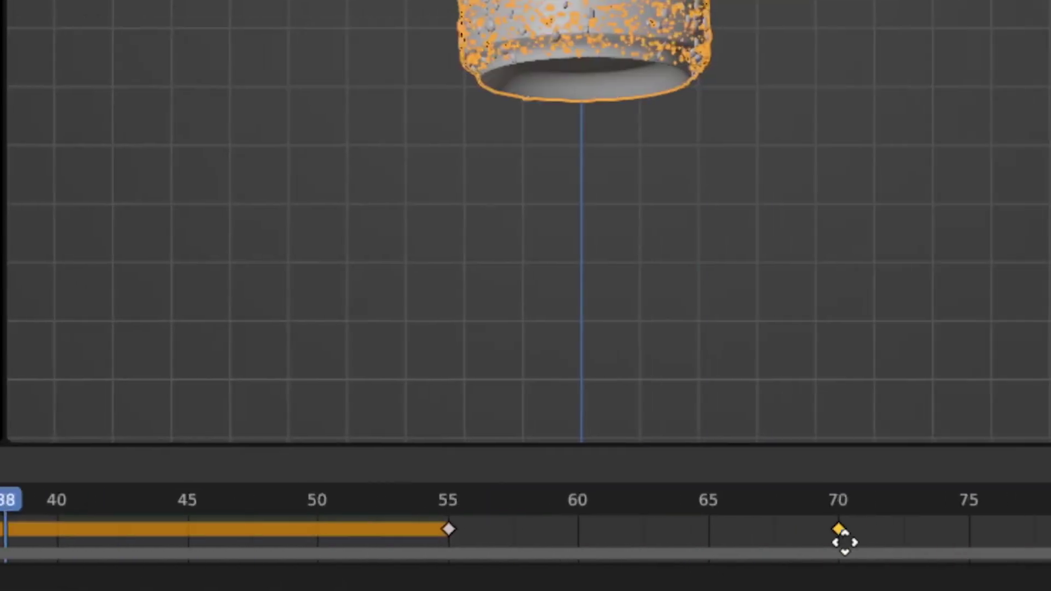
left_click(592, 520)
left_click_drag(591, 521, 618, 525)
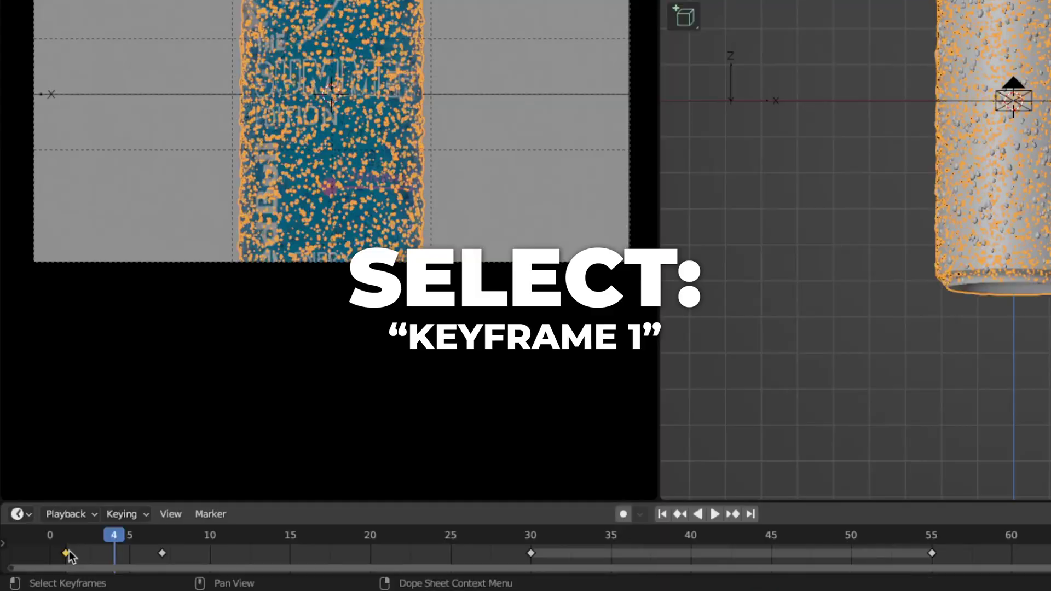
left_click(67, 553)
key("shift+d")
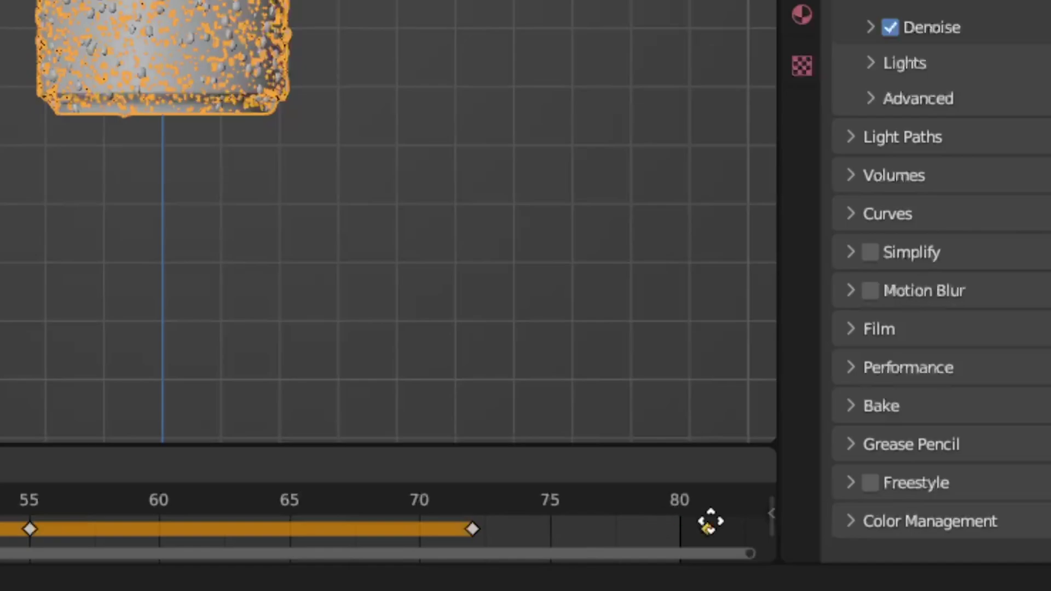
left_click(710, 521)
key("space")
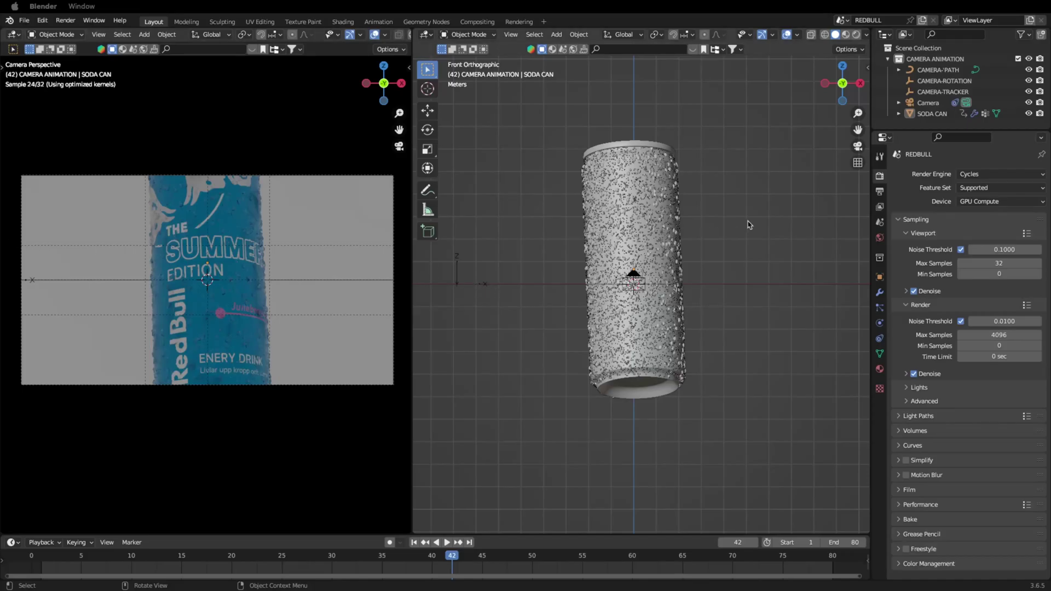
- Select CAMERA-ROTATION and keyframe its Z rotation at -10° on frame 1
key("n")
left_click(926, 81)
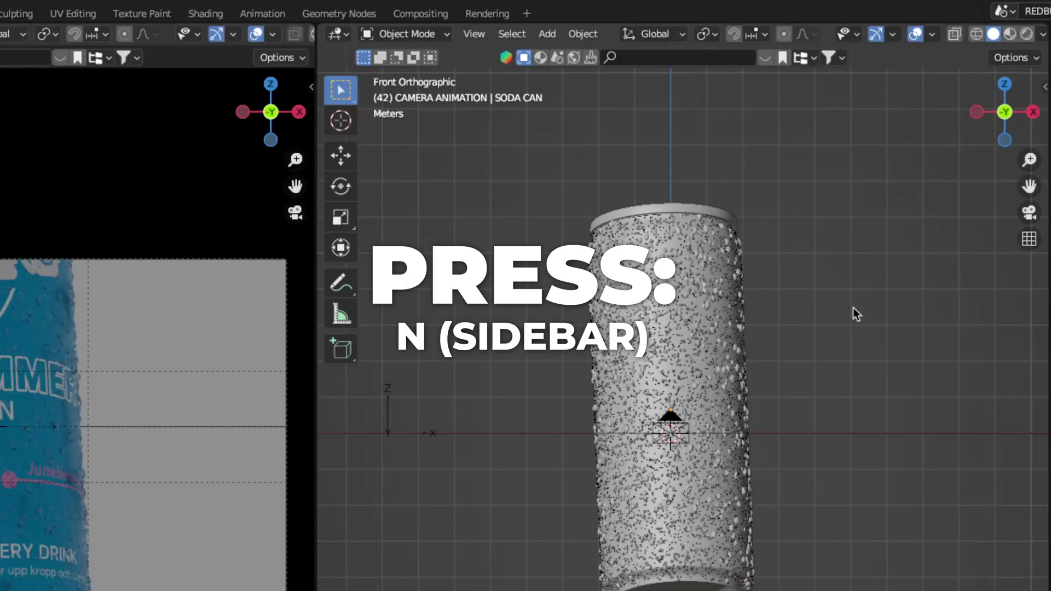
key("n")
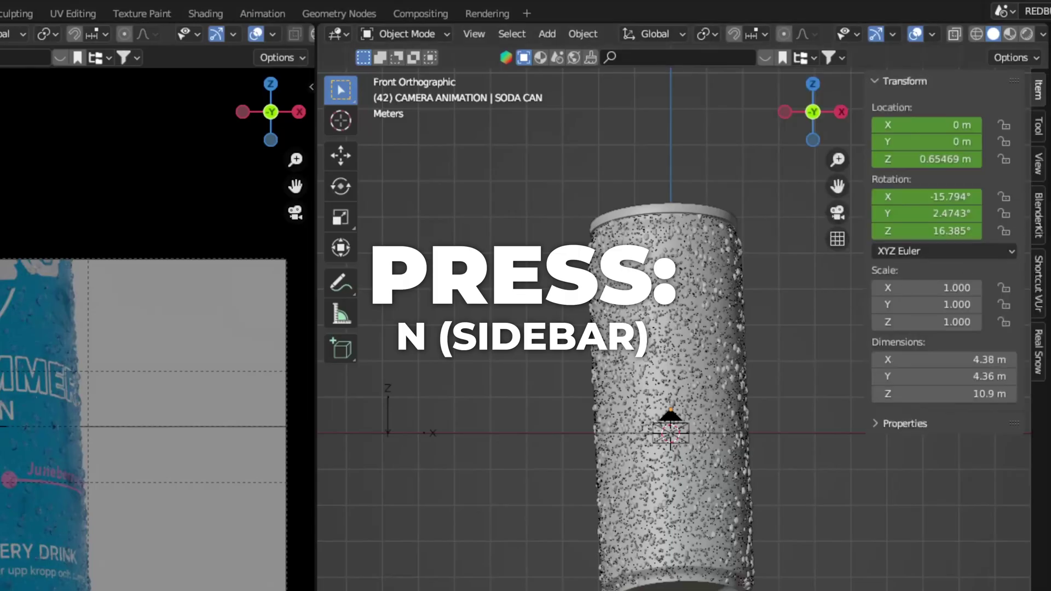
key("shift+Left")
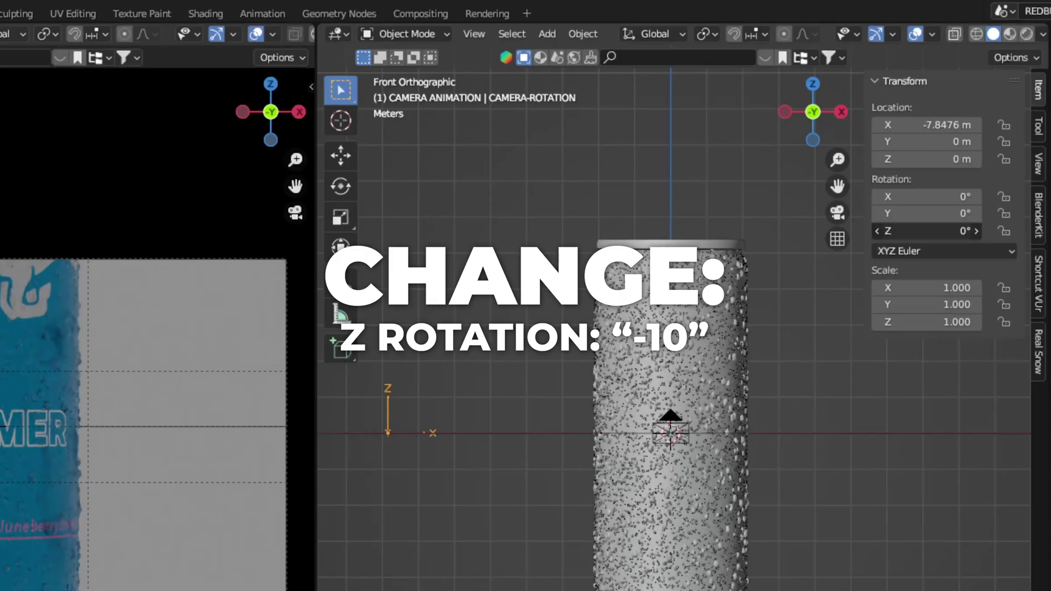
double_click(948, 230)
type("-10")
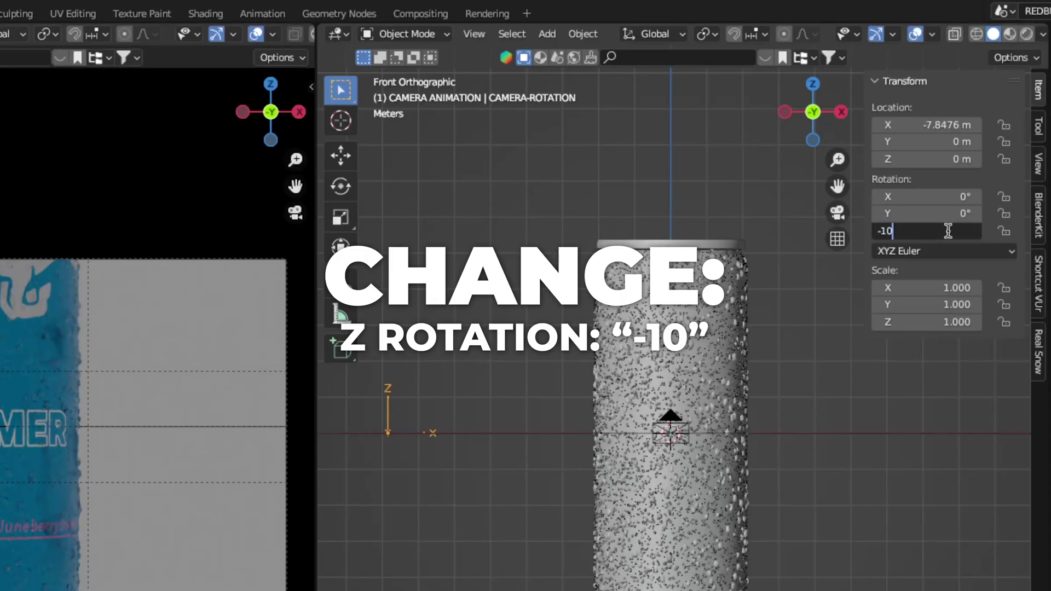
key("Return")
right_click(949, 230)
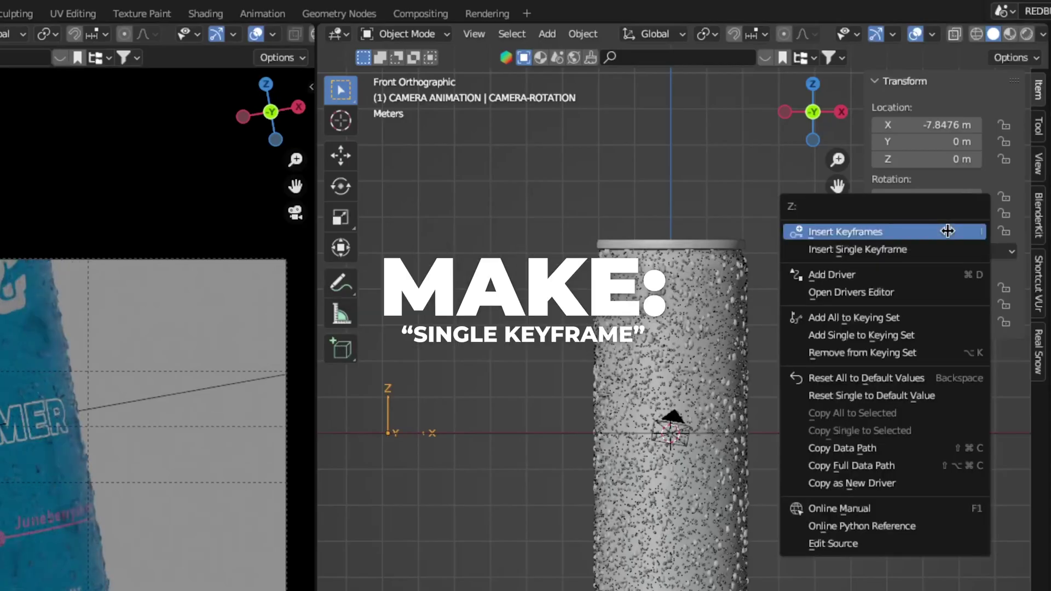
left_click(938, 250)
- Keyframe CAMERA-ROTATION's Z rotation at 10° on frame 70
double_click(757, 509)
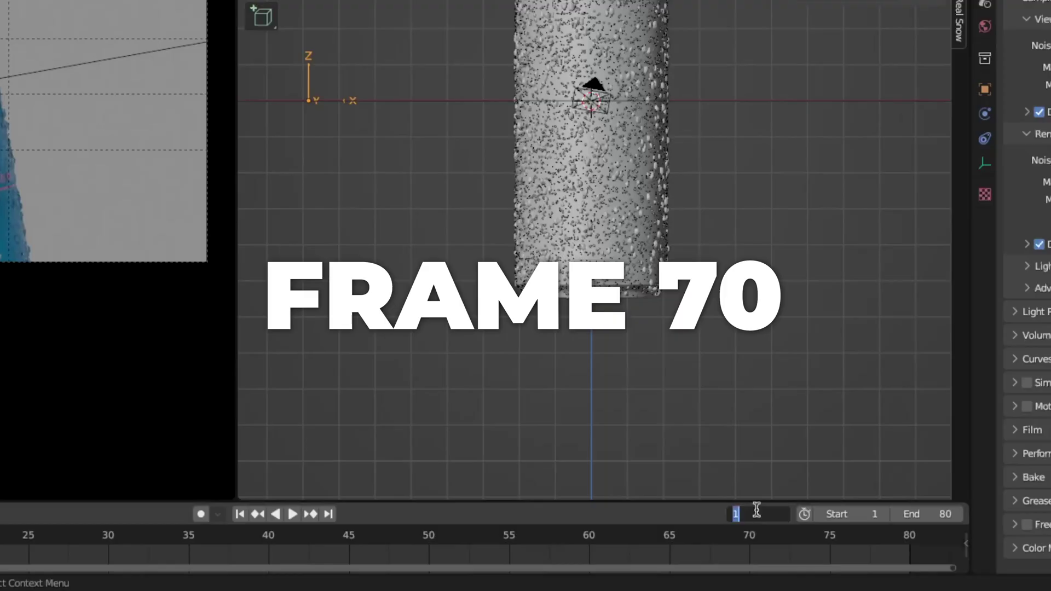
type("70")
key("Return")
double_click(906, 232)
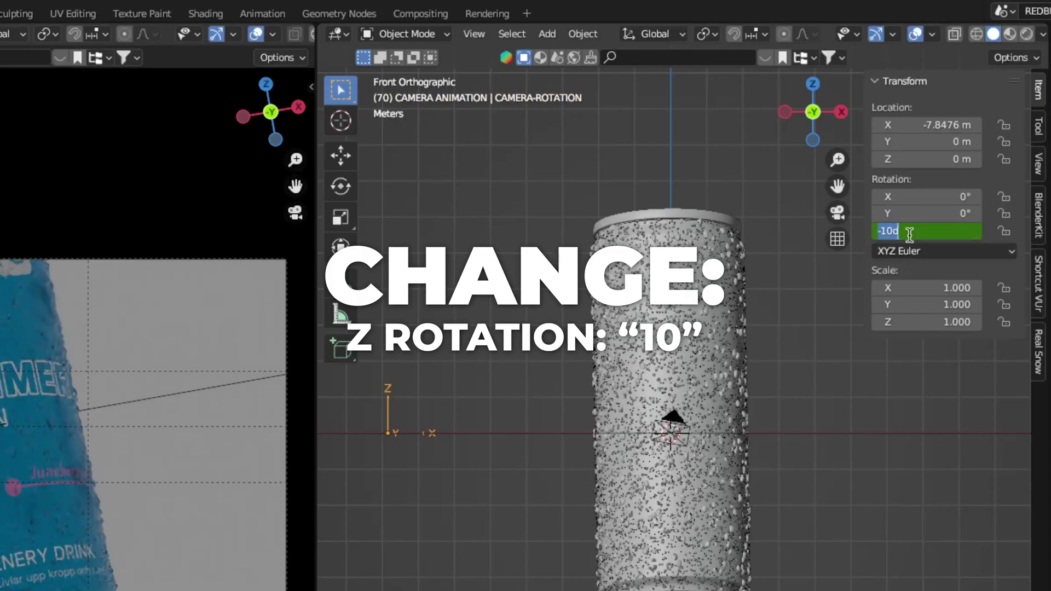
type("10")
key("Return")
right_click(909, 232)
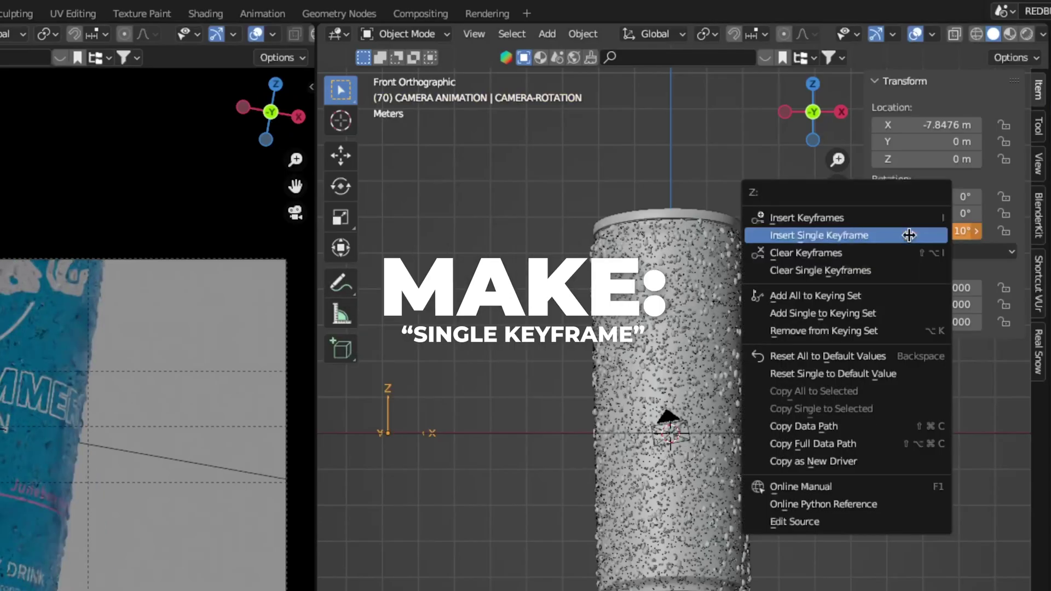
left_click(909, 234)
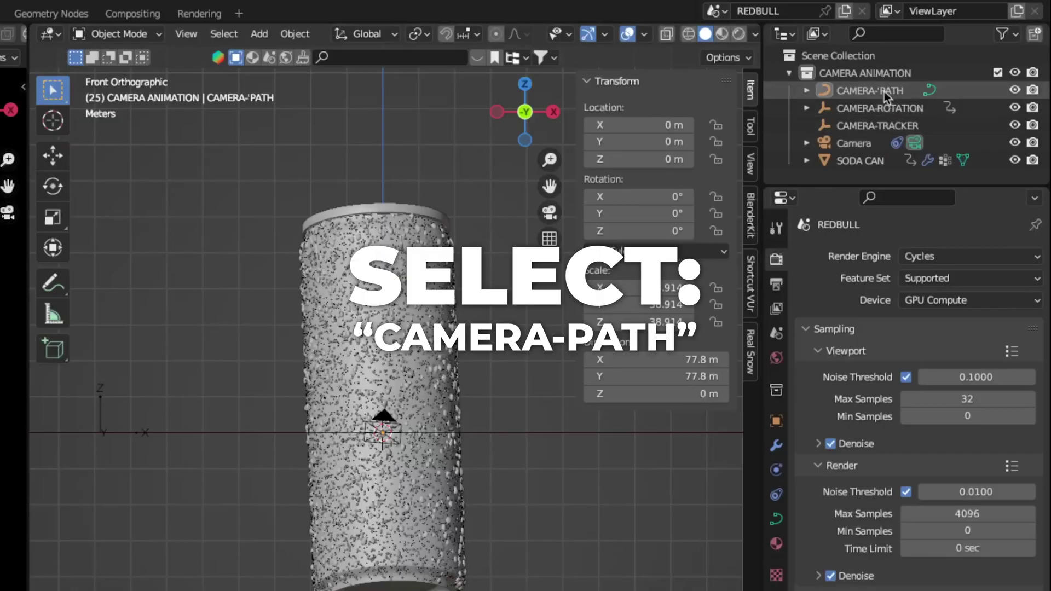
- Select CAMERA-PATH and keyframe its X/Y/Z scale at 28 on frame 1
left_click(945, 70)
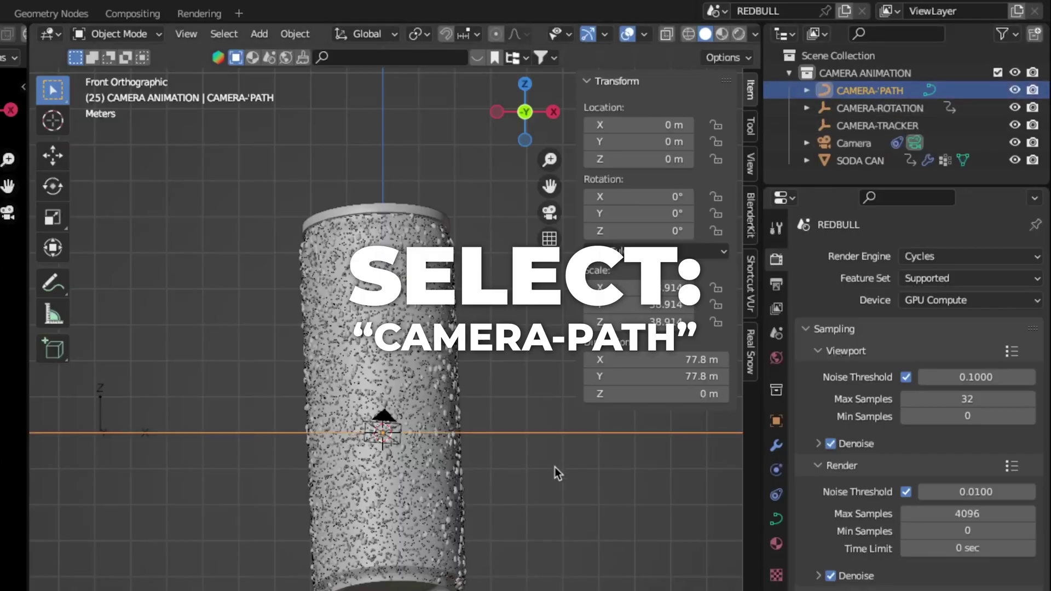
left_click(716, 510)
type("1")
key("Return")
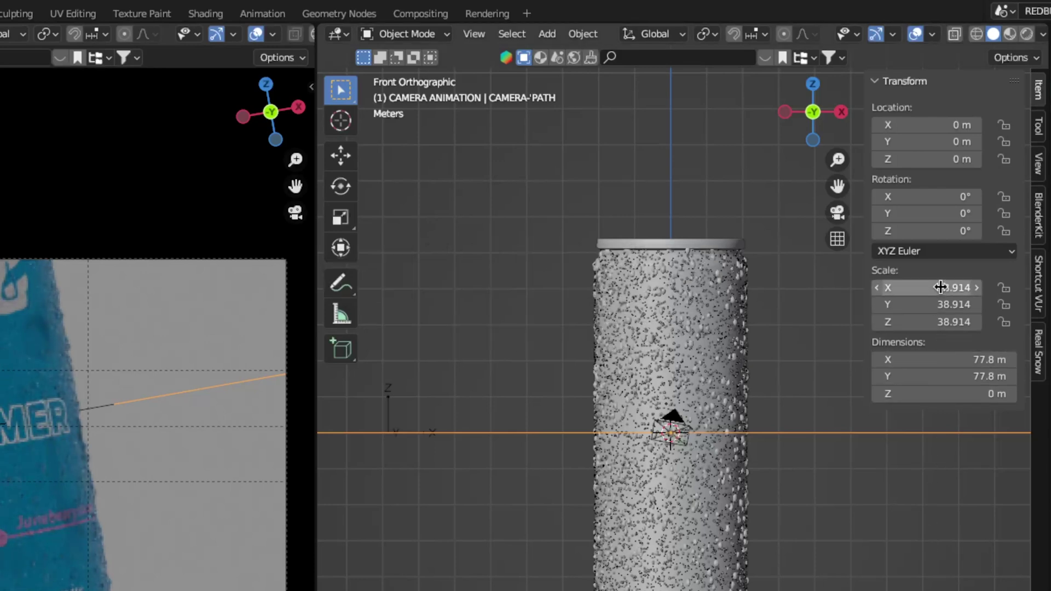
left_click_drag(941, 287, 942, 323)
key("BackSpace")
type("2")
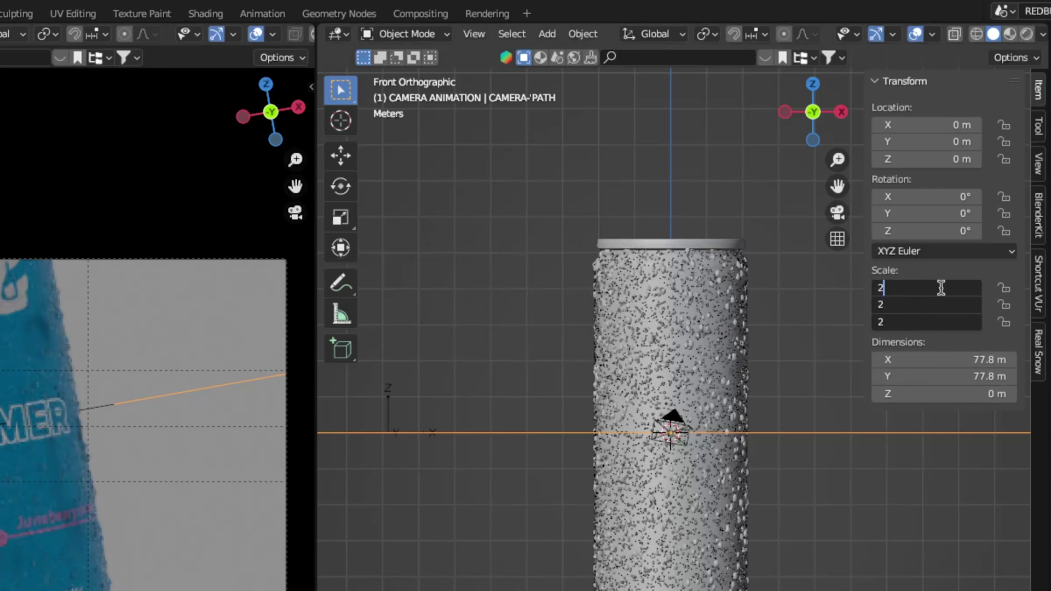
type("8")
key("Return")
key("i")
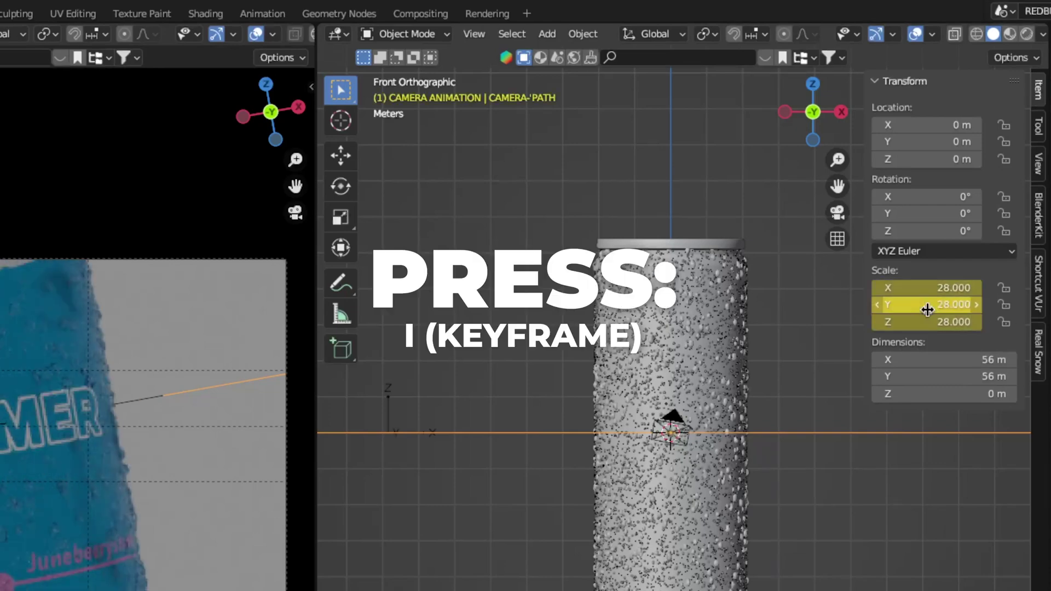
- Keyframe the path's uniform scale at 40 on frame 10 and 42 on frame 40
type("10")
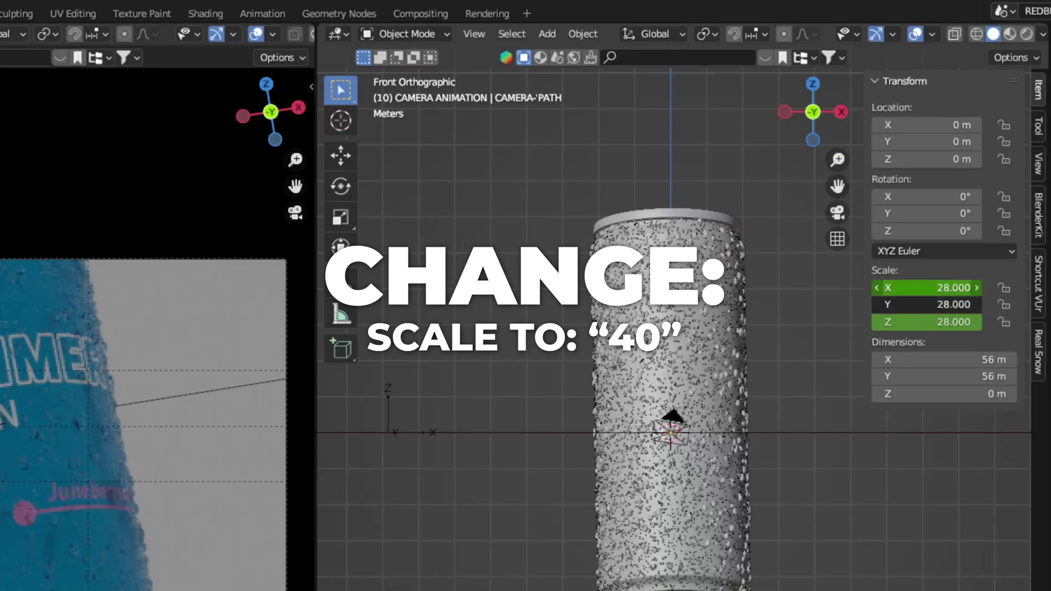
left_click_drag(940, 288, 940, 322)
type("40")
key("Return")
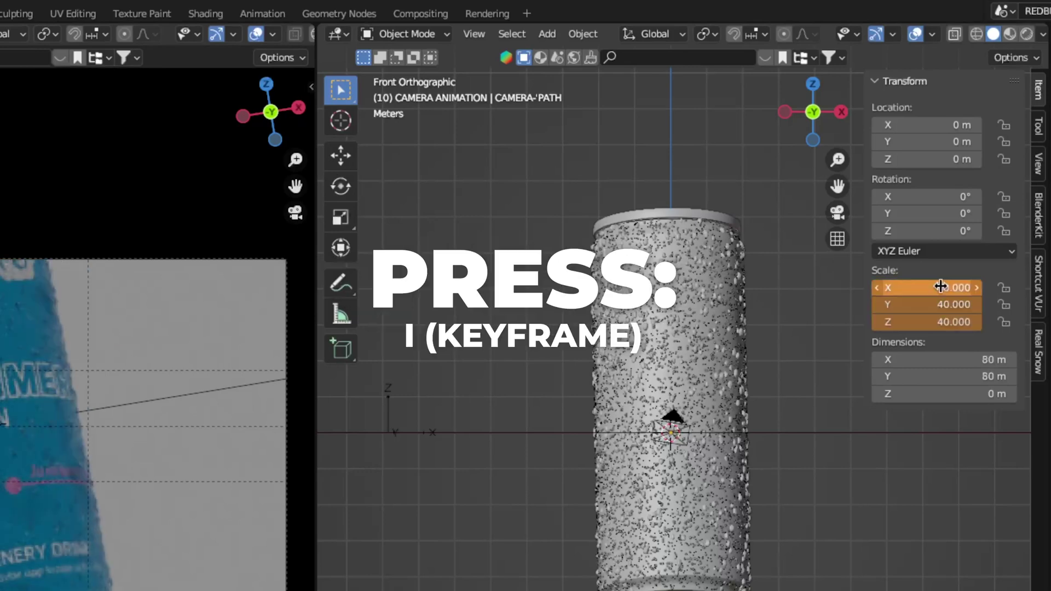
key("i")
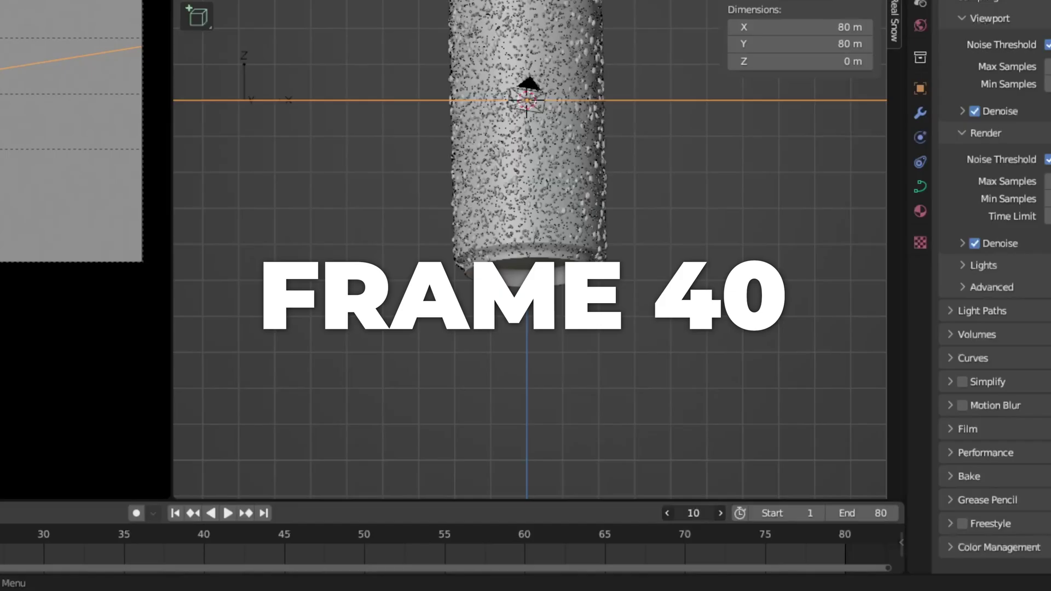
double_click(693, 513)
type("40")
key("Return")
left_click_drag(915, 287, 915, 321)
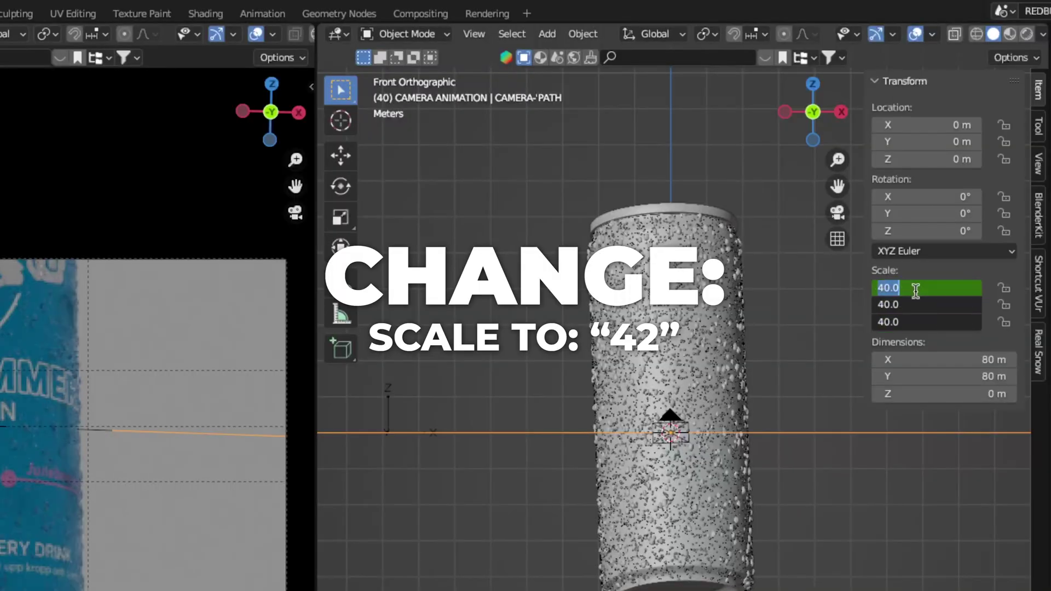
type("42")
key("Return")
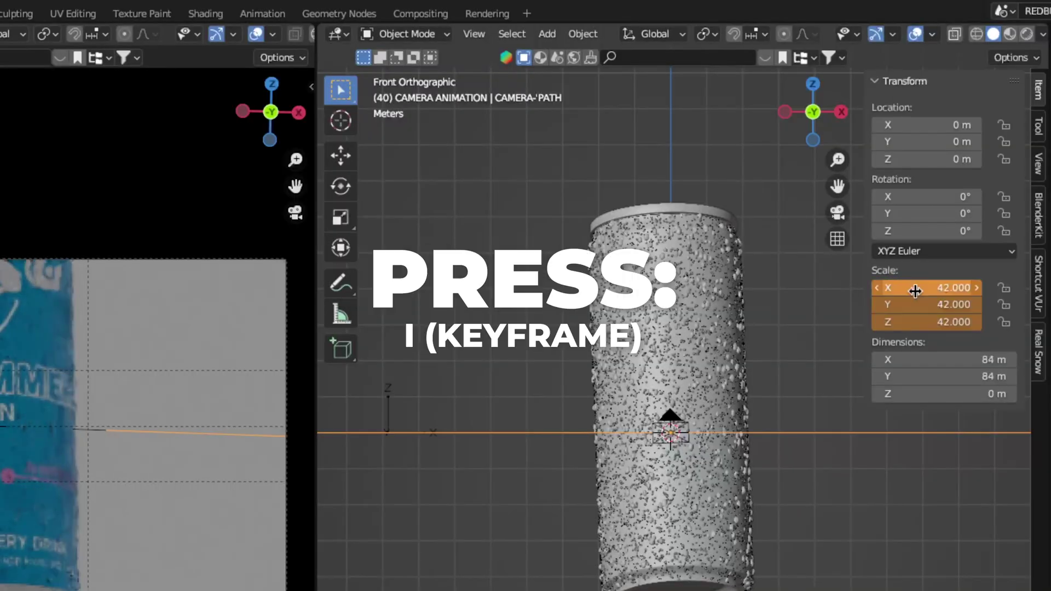
key("i")
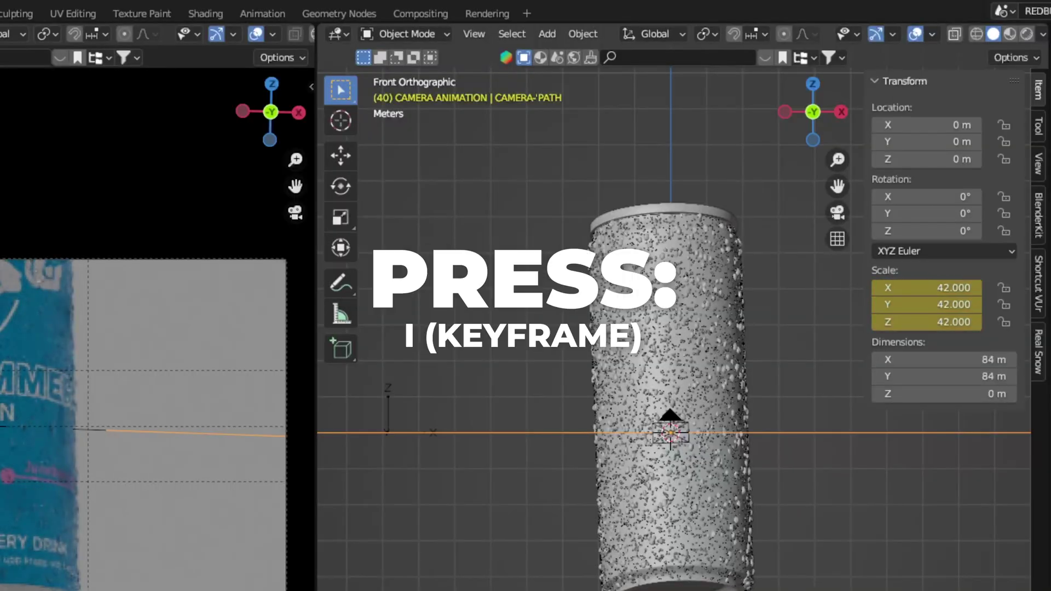
- Keyframe the path's uniform scale at 35 on frame 50 and 50 on frame 70
key("Return")
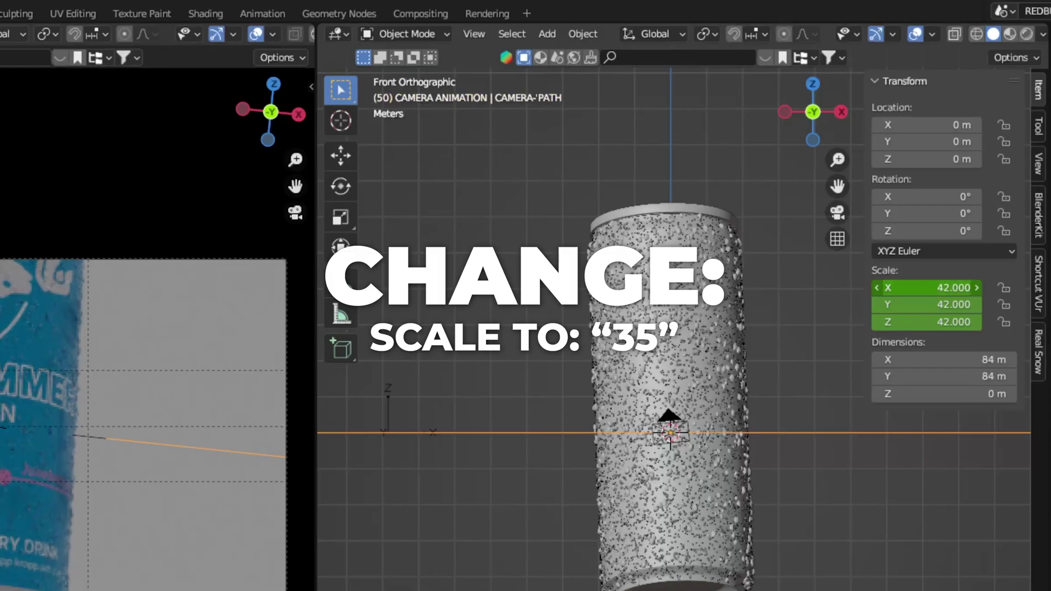
left_click_drag(944, 322, 944, 288)
type("35")
key("Return")
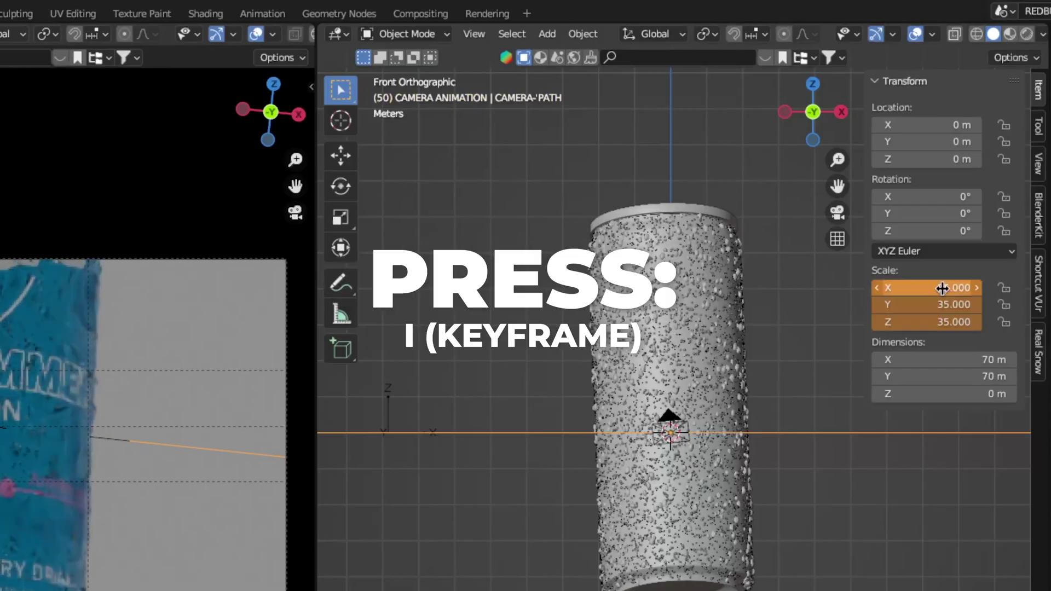
key("i")
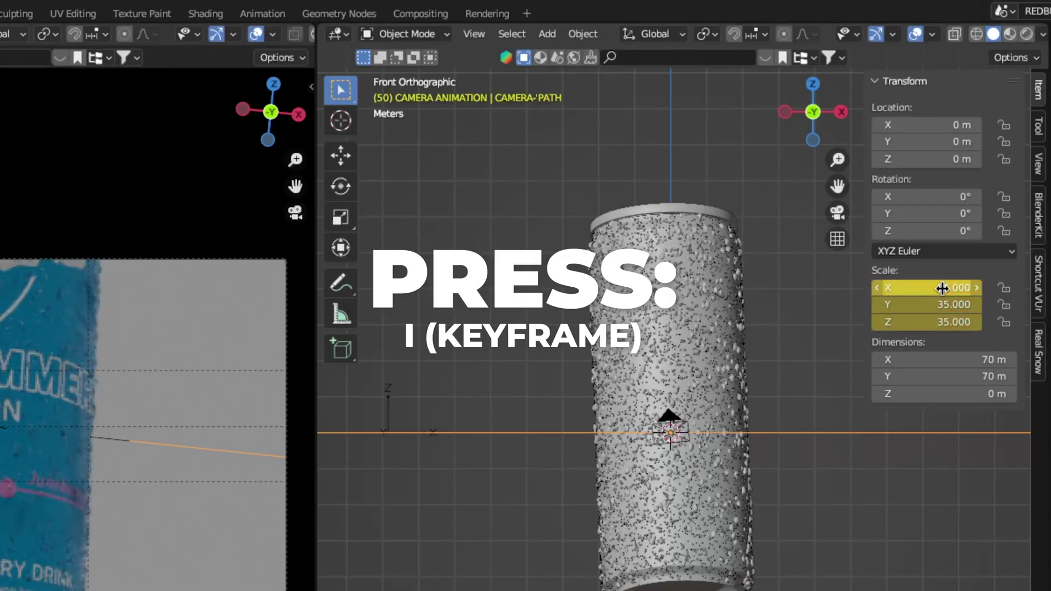
left_click(695, 513)
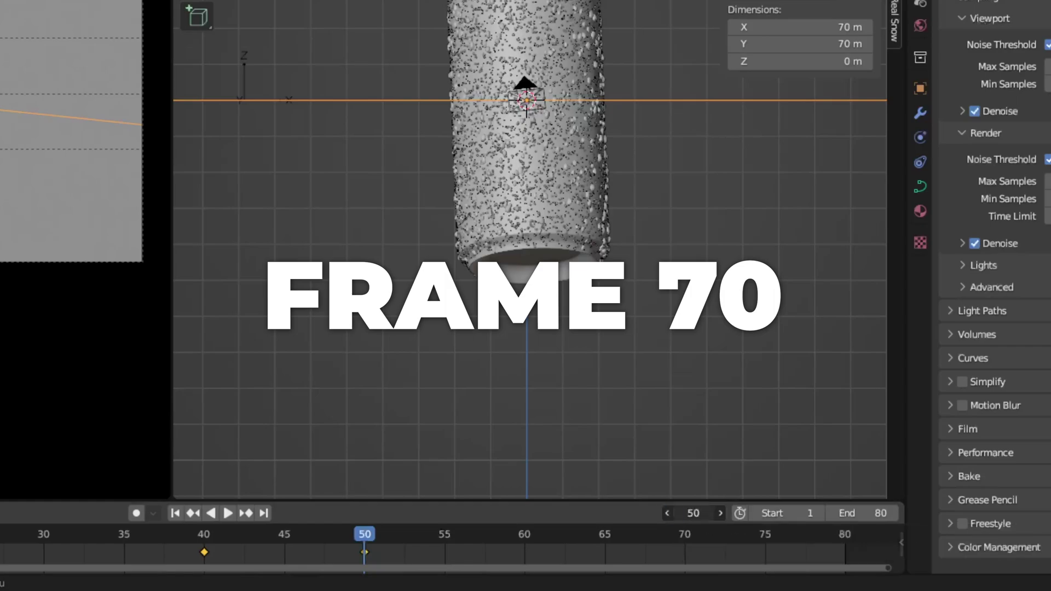
type("70")
key("Return")
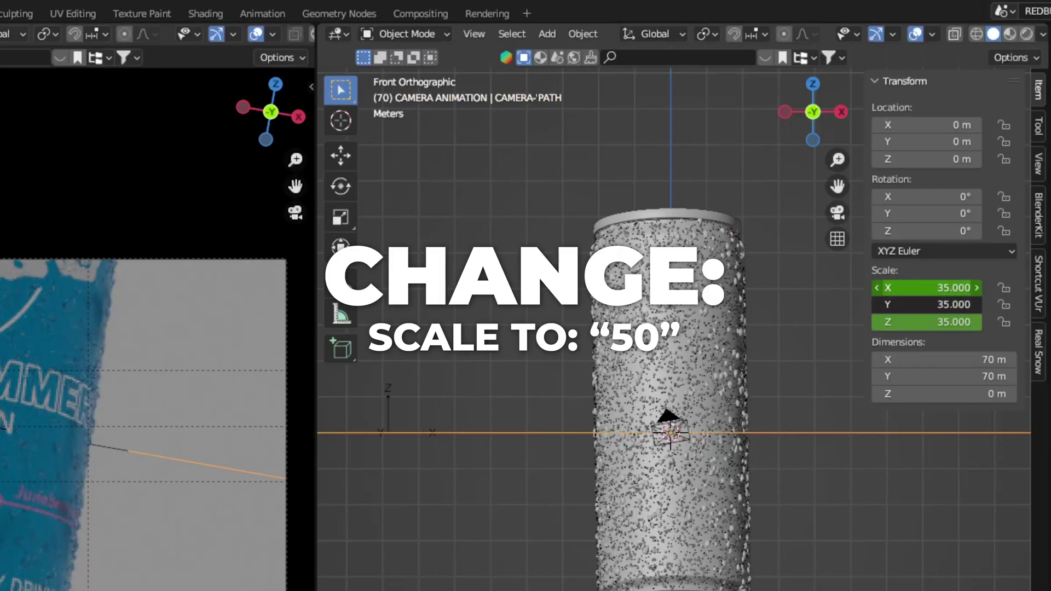
left_click_drag(947, 288, 947, 322)
type("50")
key("Return")
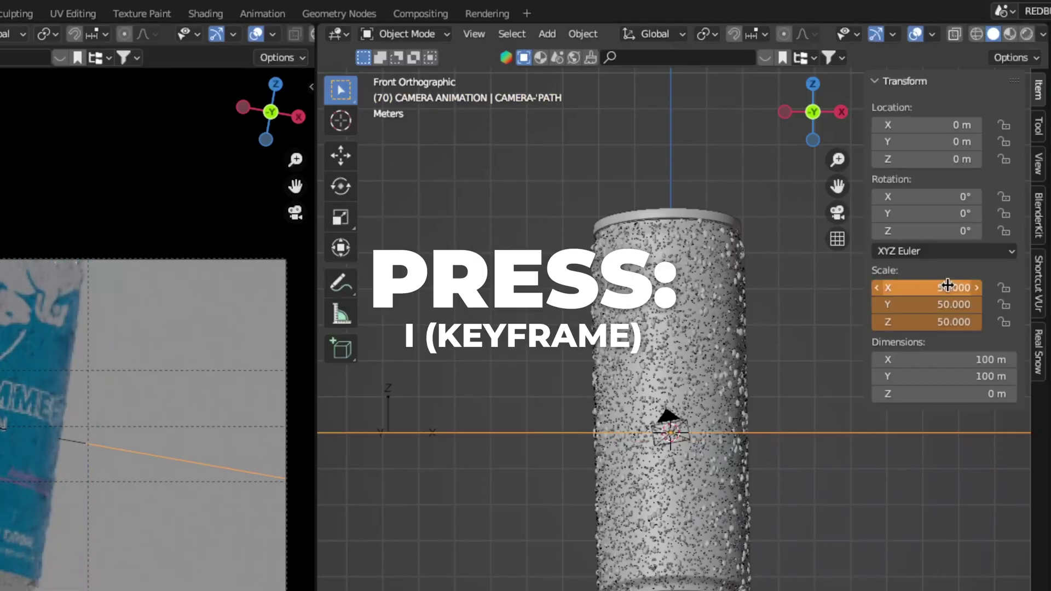
key("i")
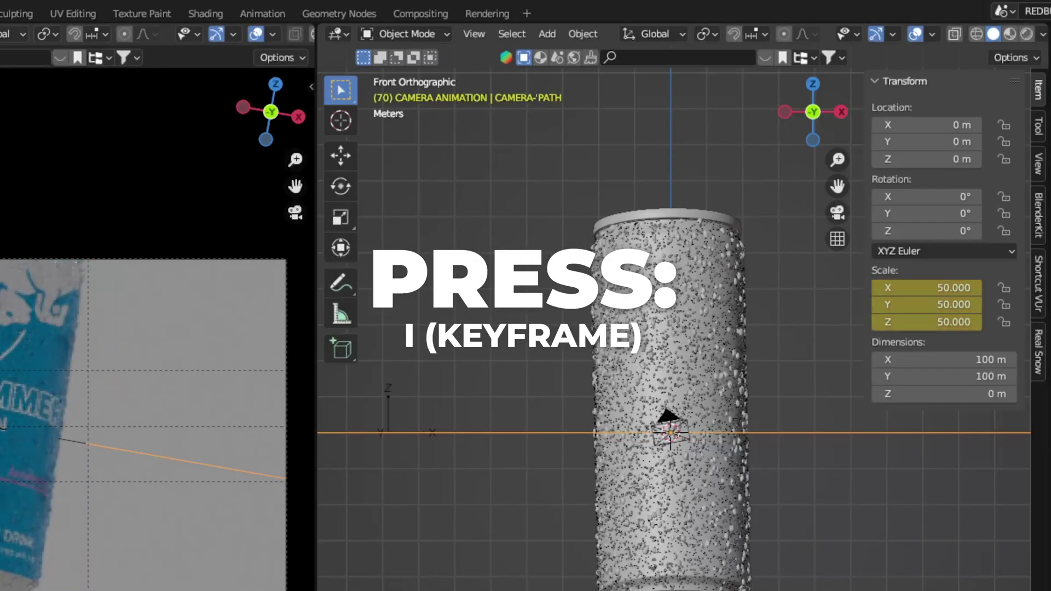
- Keyframe the path's scale at 74 on frame 80 and play back the animation
double_click(683, 509)
type("80")
key("Return")
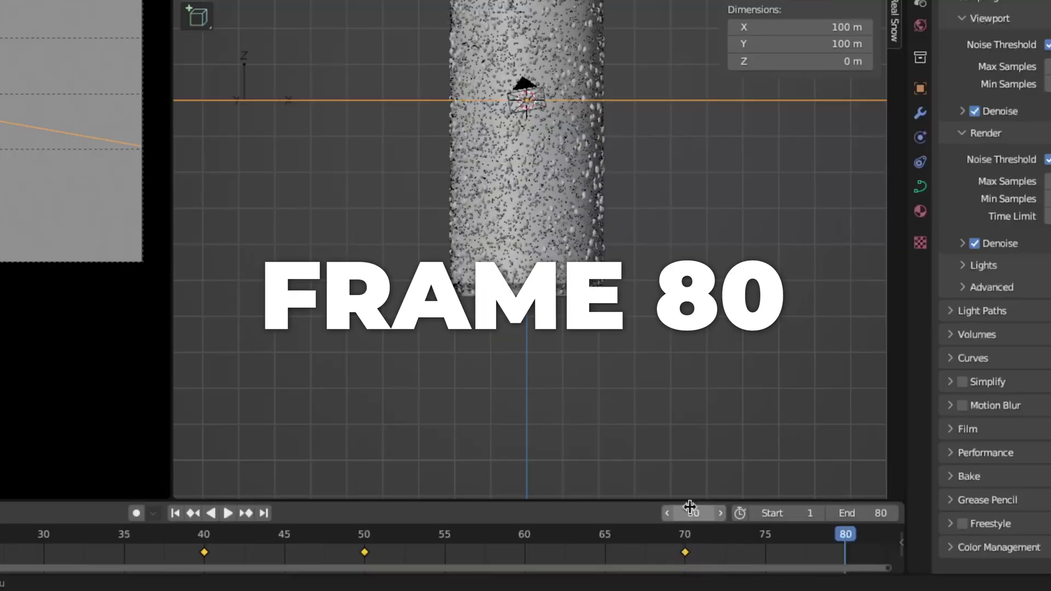
left_click_drag(948, 288, 949, 322)
type("74")
key("Return")
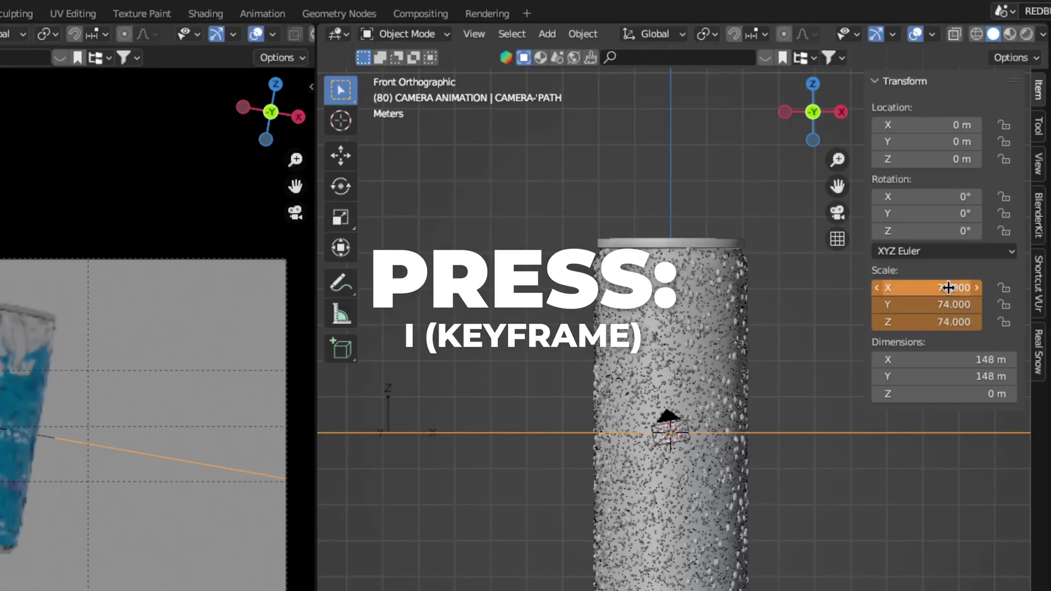
key("i")
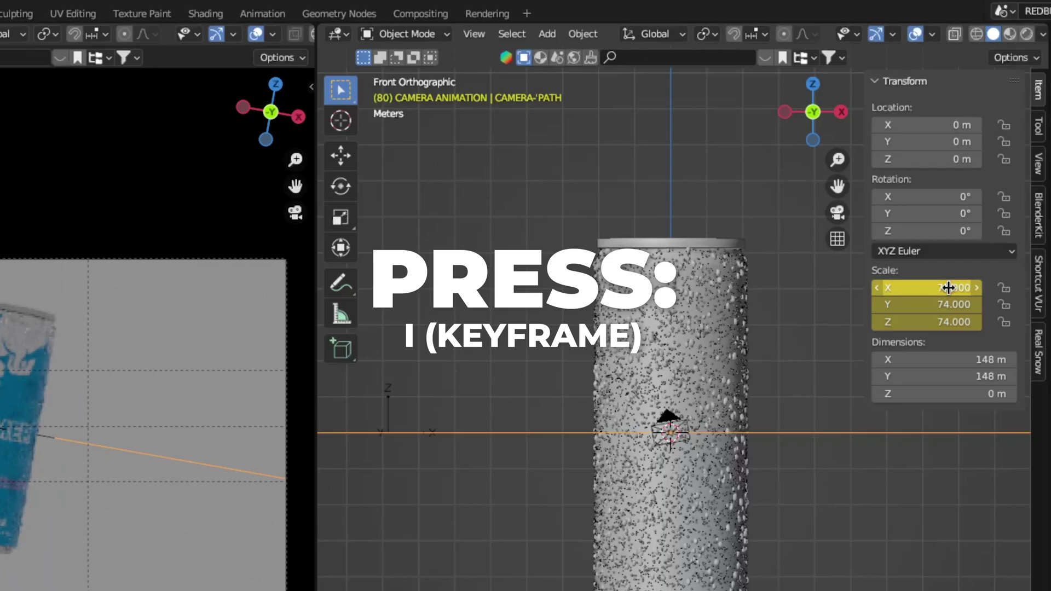
key("space")
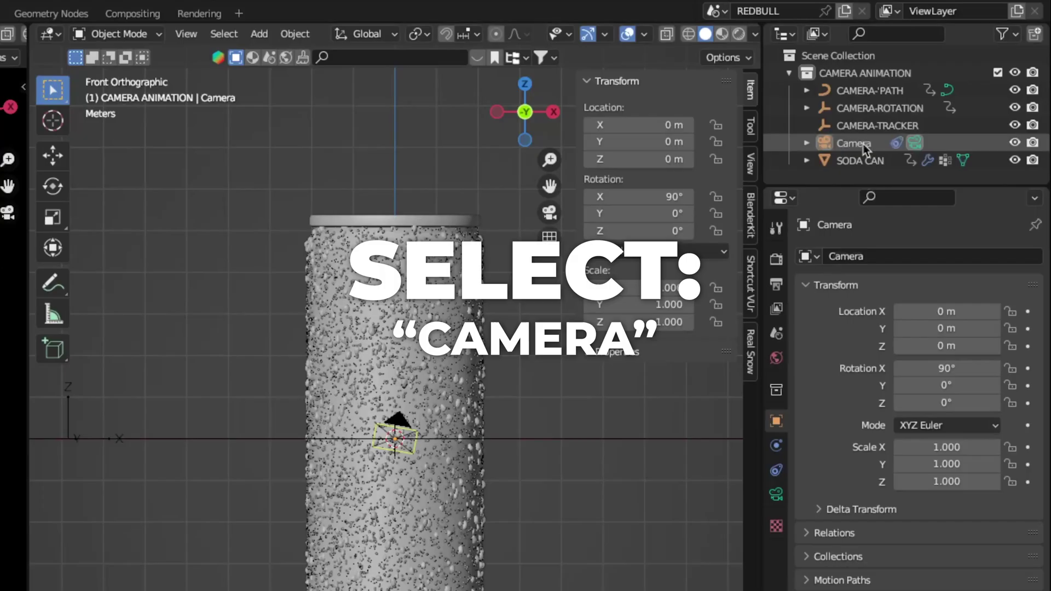
- Select Camera and keyframe its Follow Path constraint Offset at -20 on frame 1
left_click(854, 144)
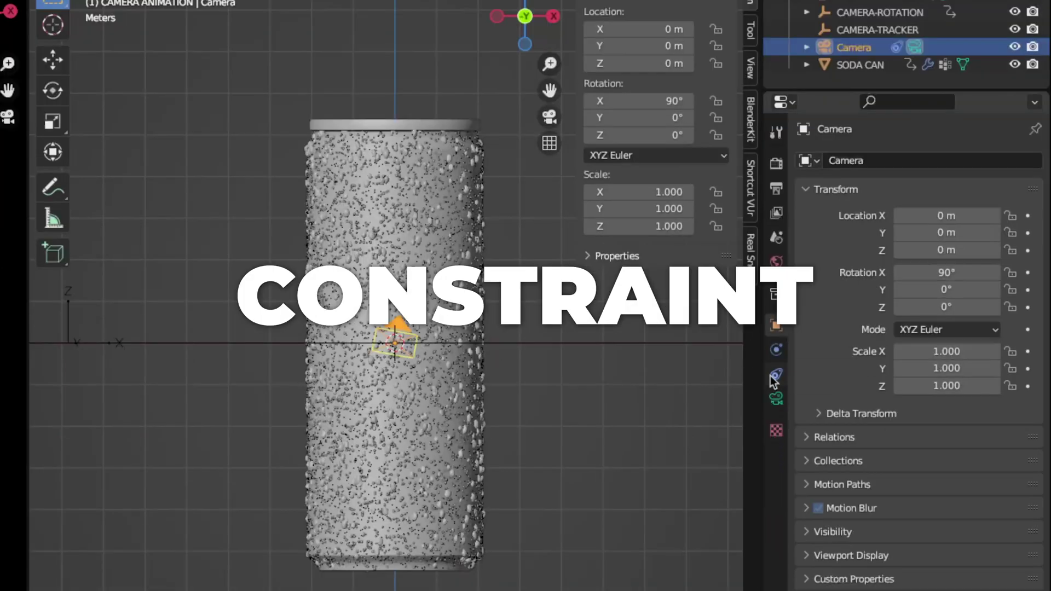
left_click(776, 471)
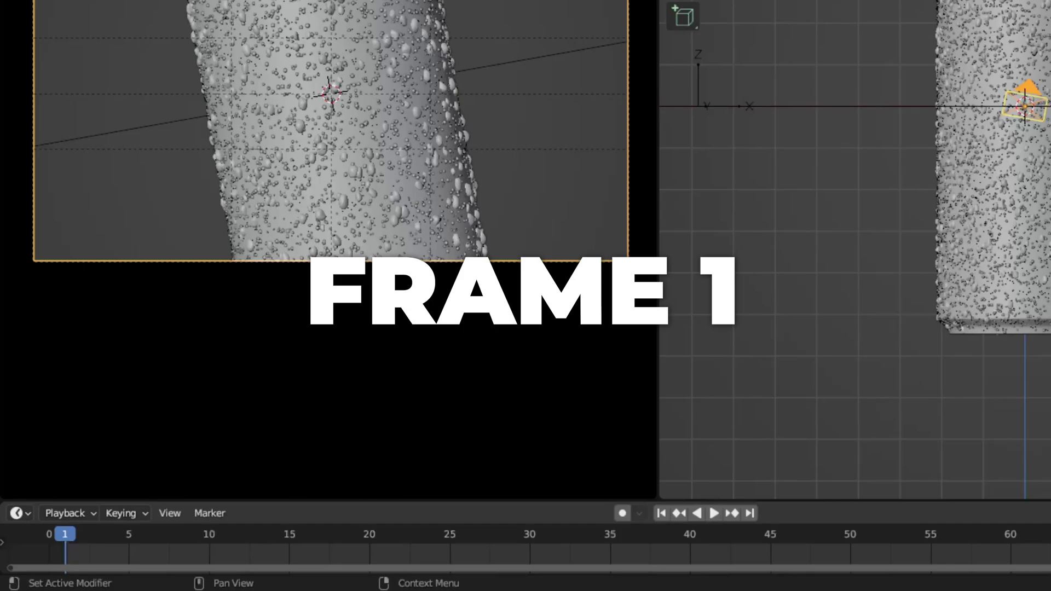
left_click(949, 237)
type("-20")
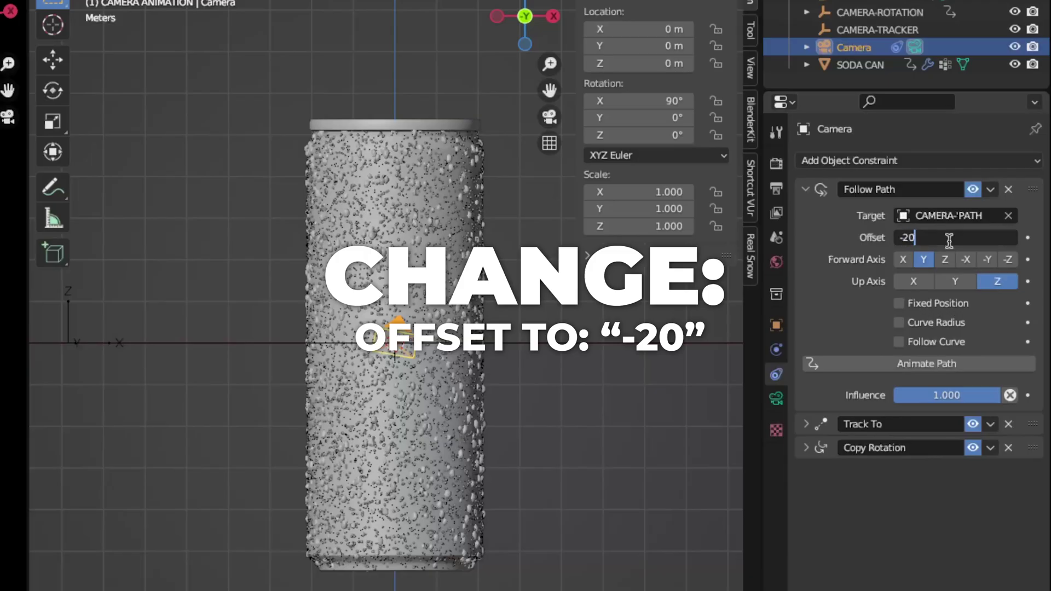
key("Return")
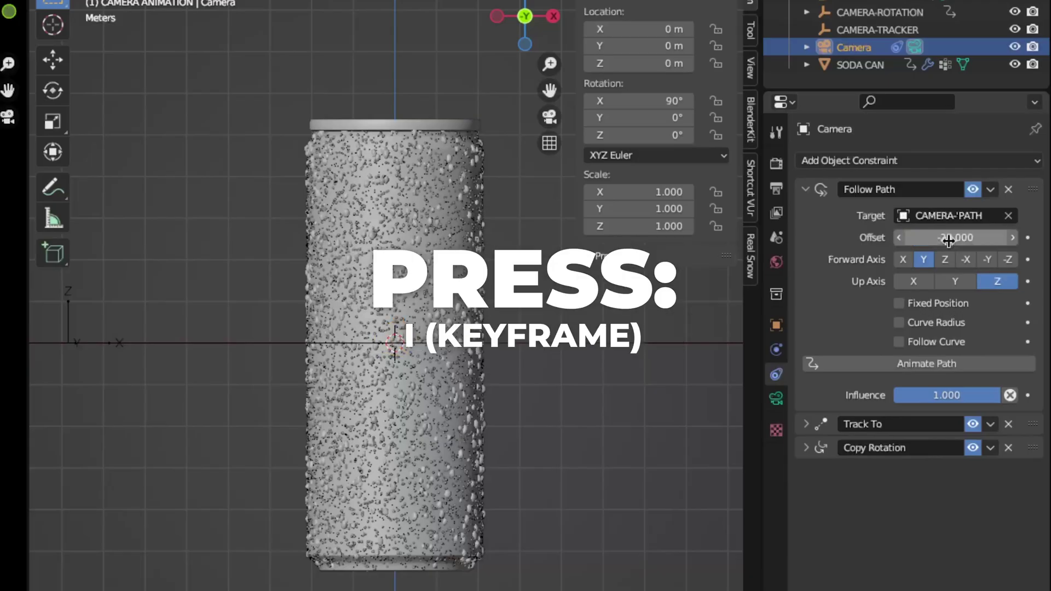
key("i")
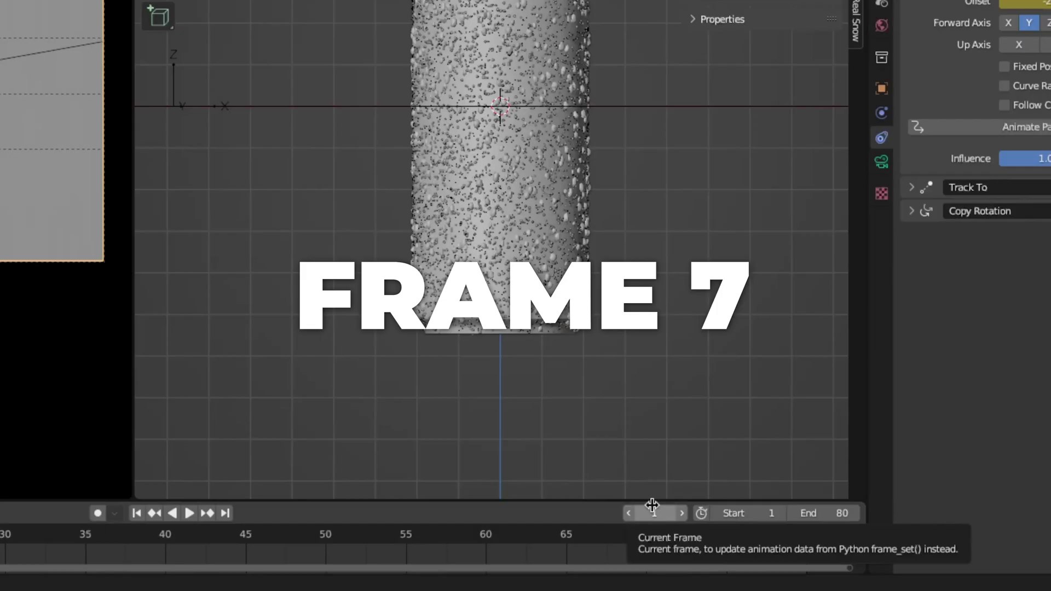
- Keyframe the Follow Path offset at -11.6 on frame 7 and 3 on frame 30
left_click(652, 512)
key("Return")
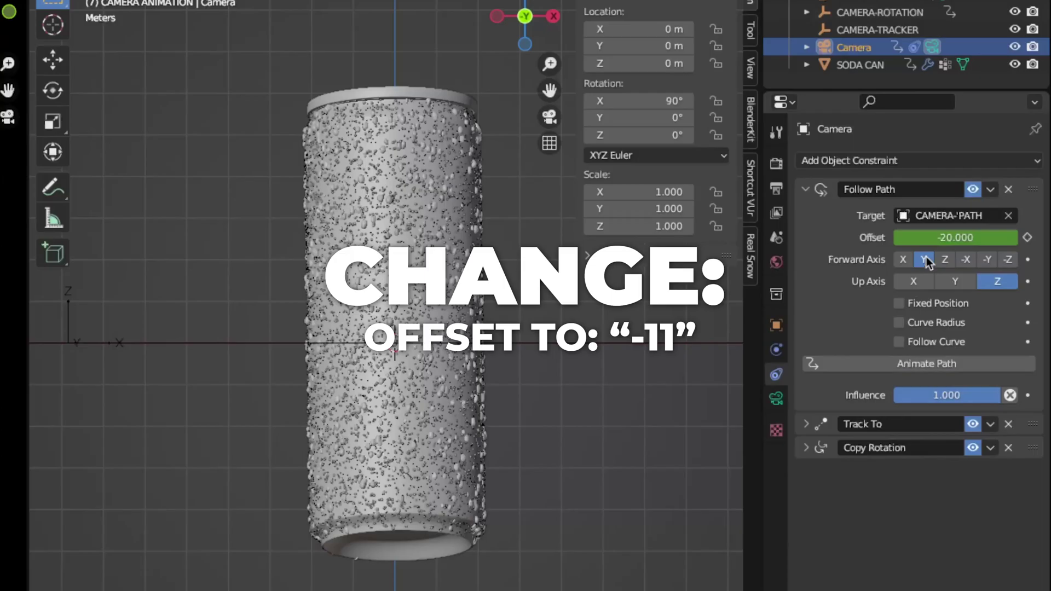
double_click(1038, 1)
type("-11")
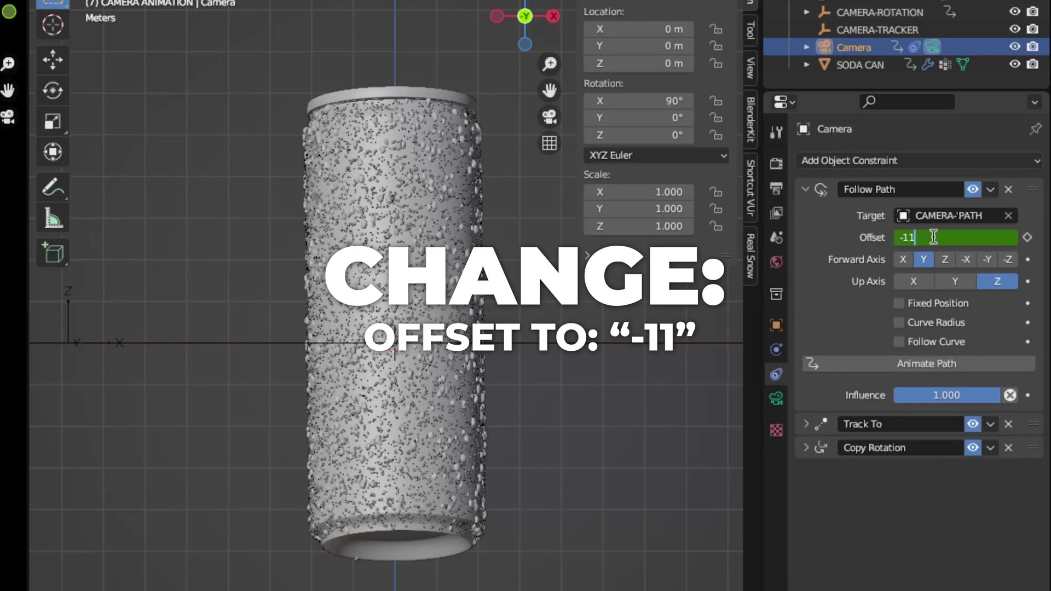
type(".6")
key("Return")
key("i")
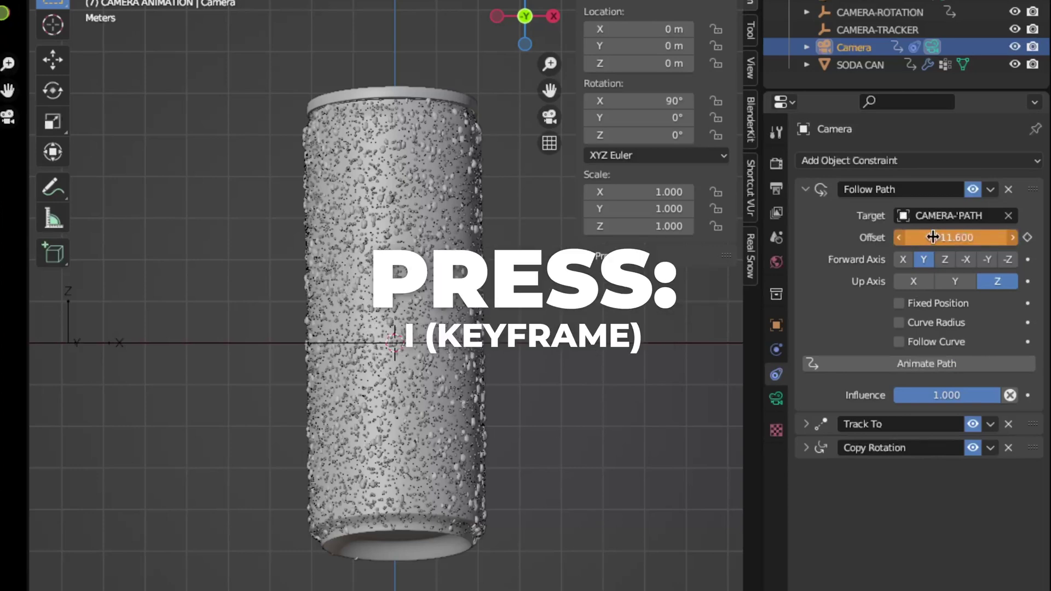
key("i")
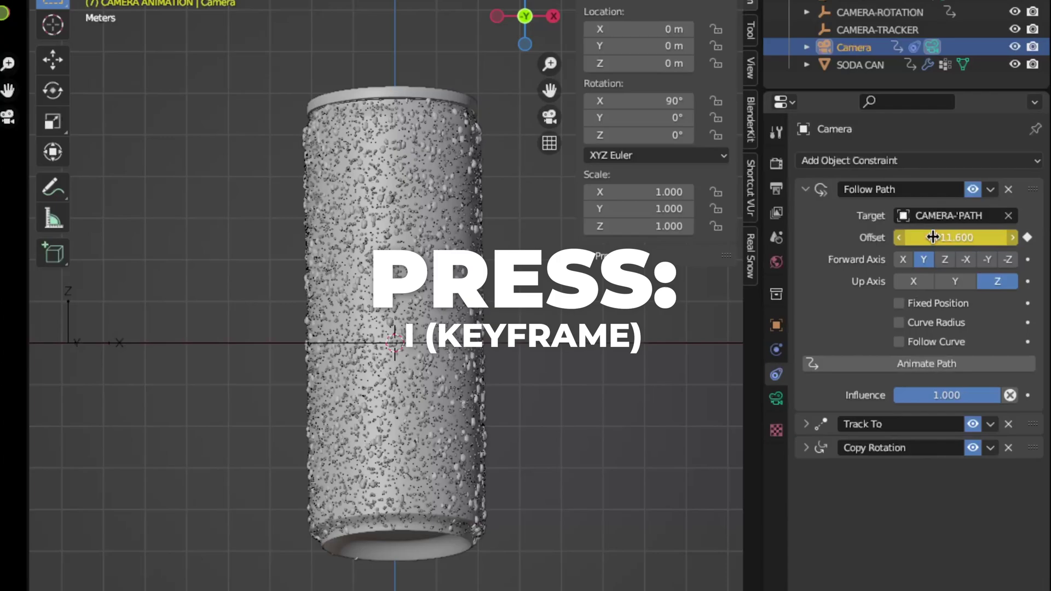
double_click(692, 514)
type("30")
key("Return")
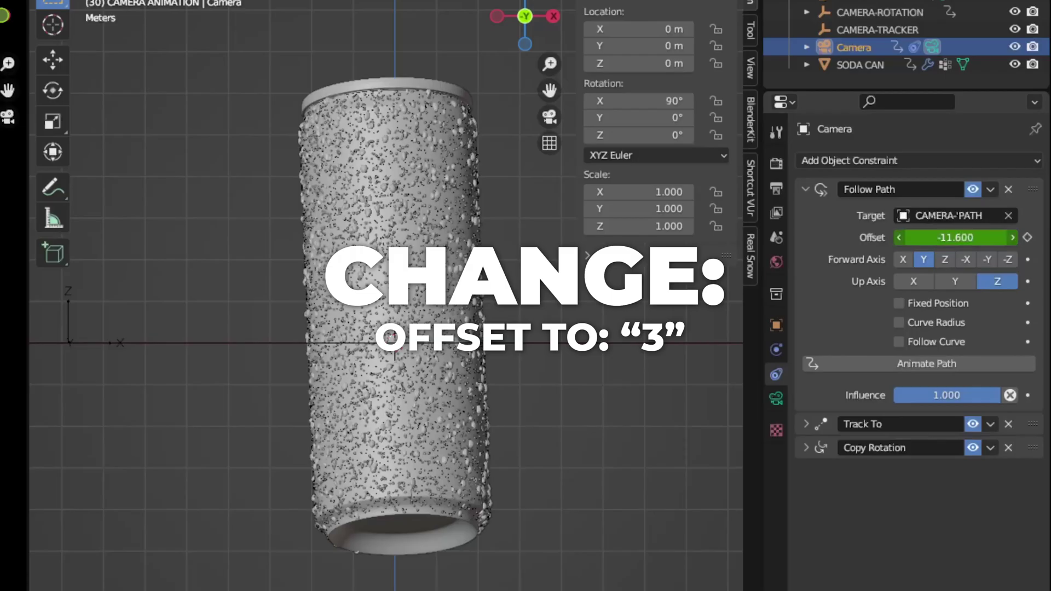
double_click(944, 238)
type("3")
key("Return")
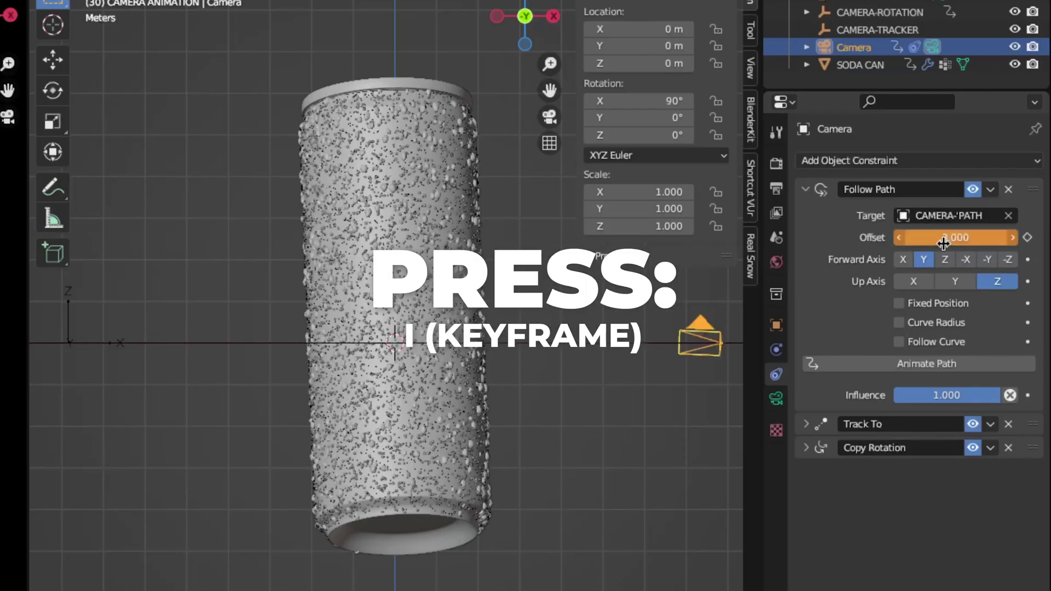
key("i")
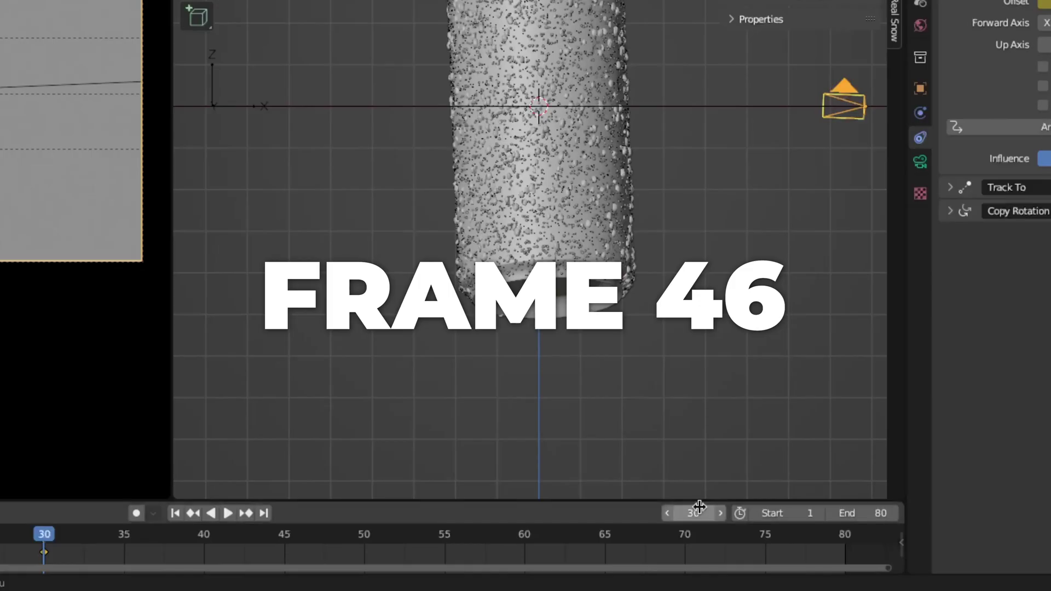
- Keyframe the Follow Path offset at 5 on frame 46 and 20 on frame 54
double_click(684, 512)
type("46")
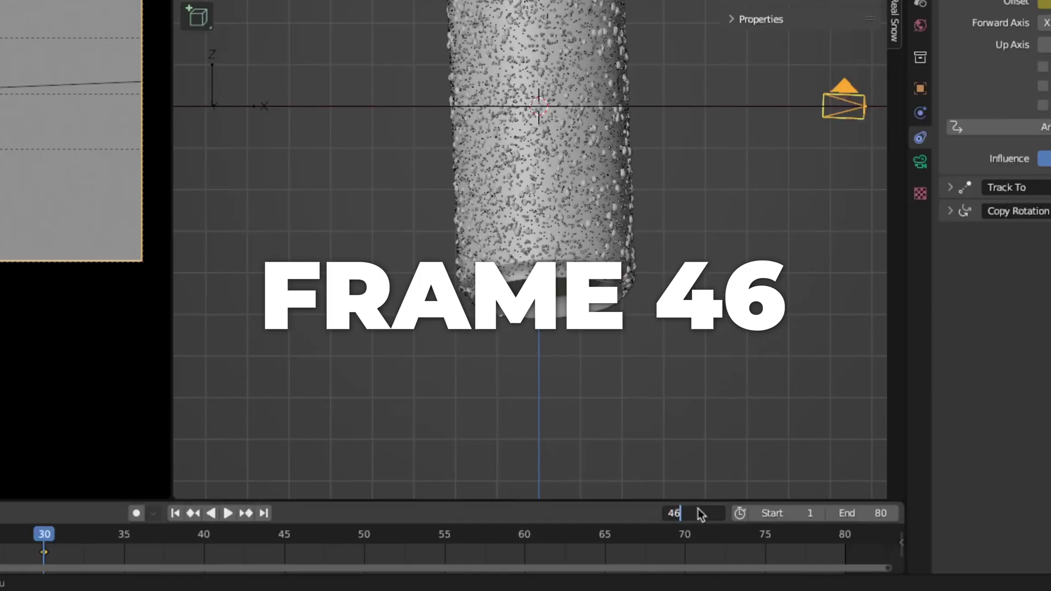
key("Return")
double_click(934, 237)
key("BackSpace")
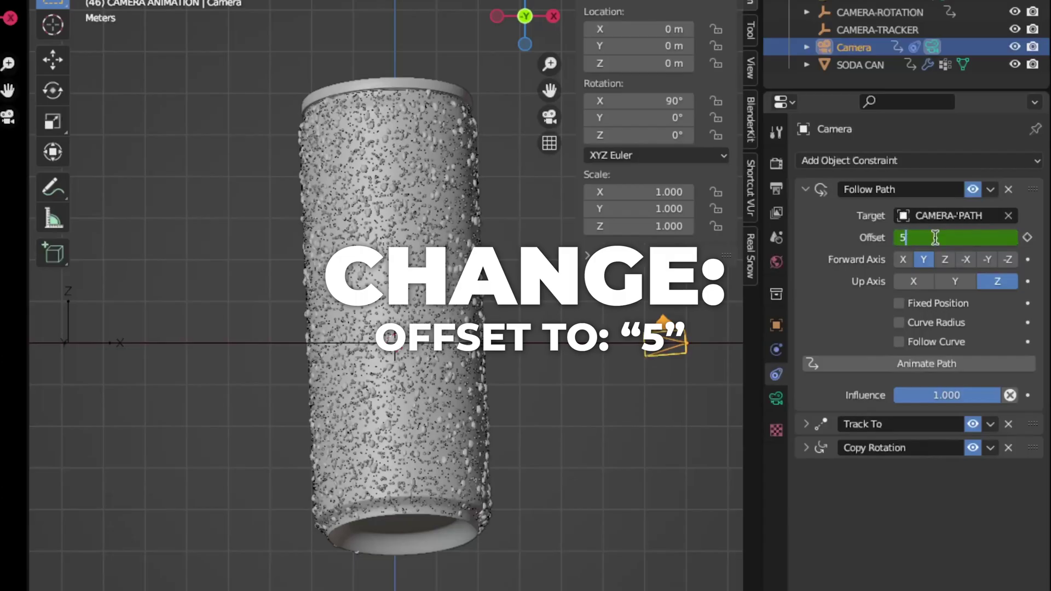
key("Return")
key("i")
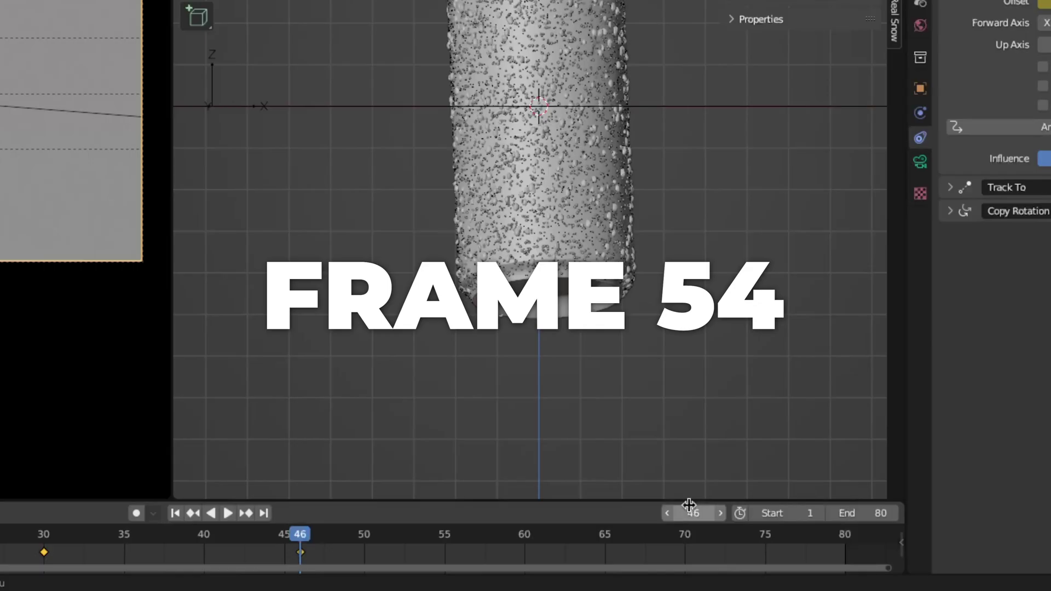
double_click(691, 512)
type("54")
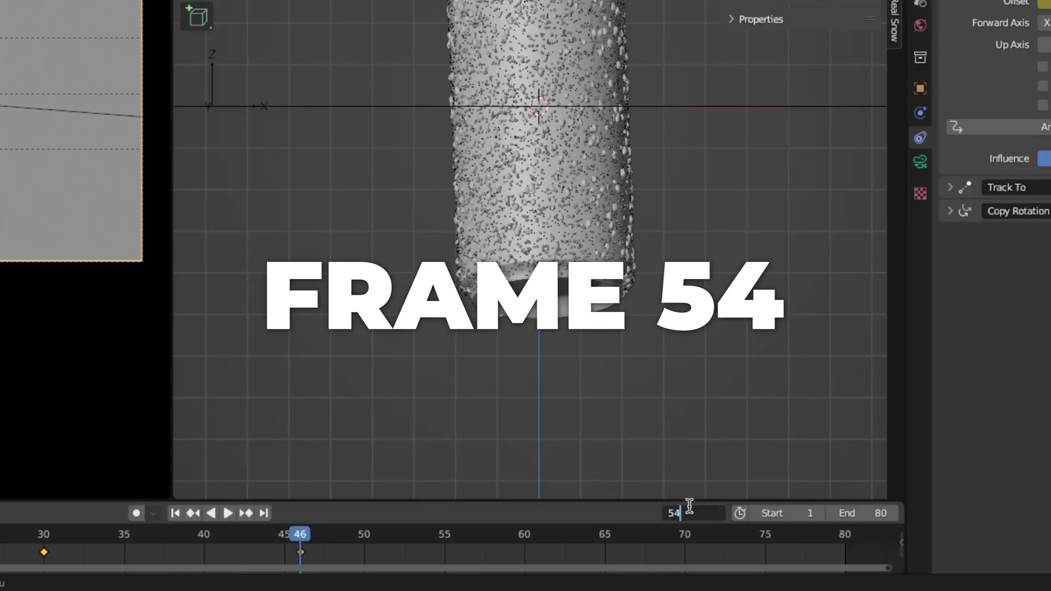
key("Return")
double_click(955, 237)
type("20")
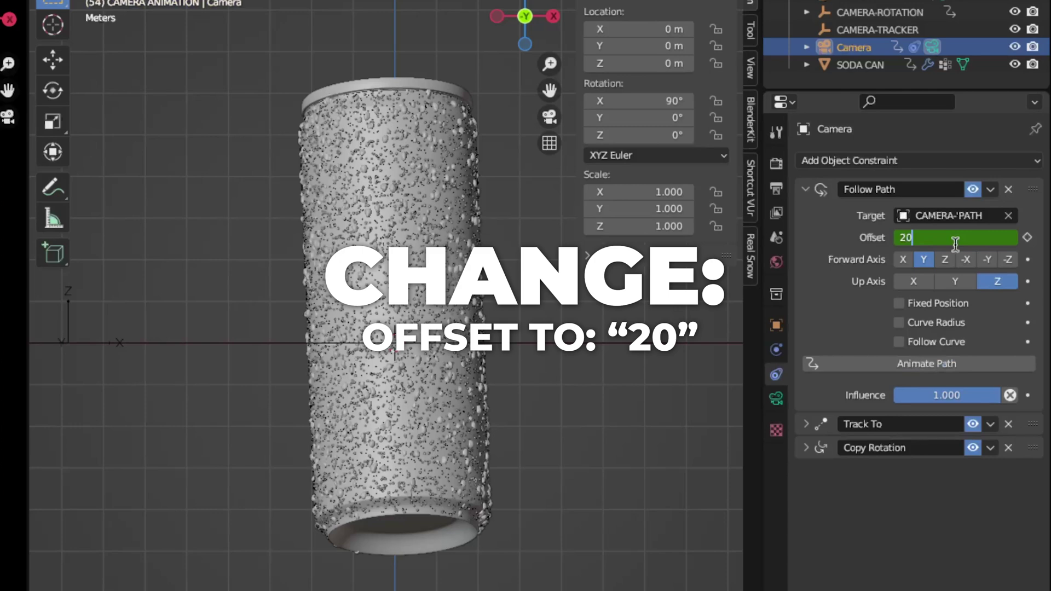
key("Return")
key("i")
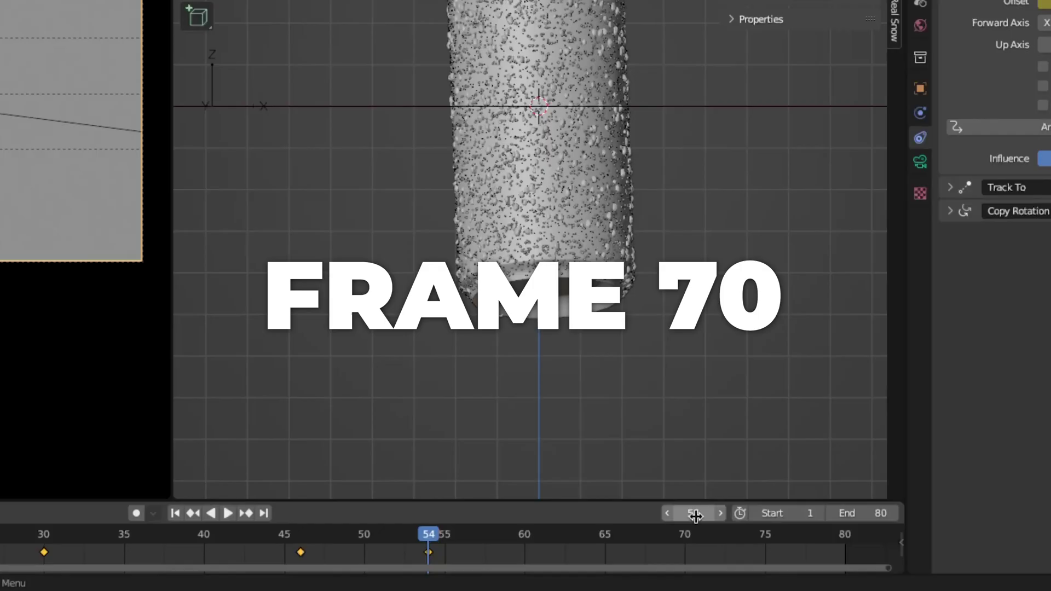
- Keyframe the Follow Path offset at 0 on frame 70 and -20 on frame 80
double_click(694, 514)
type("70")
key("Return")
double_click(967, 237)
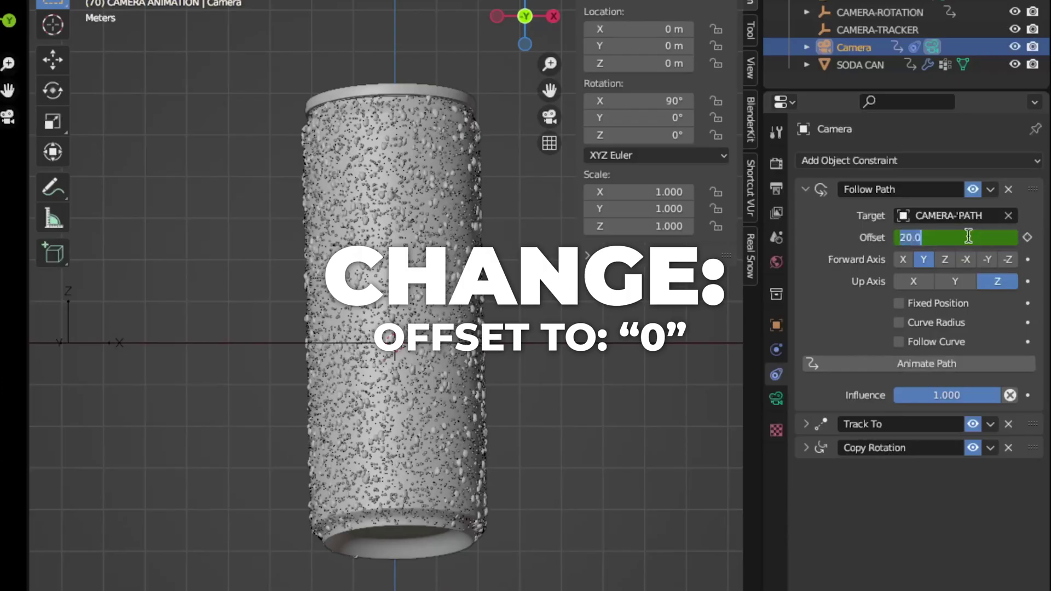
type("0")
key("Return")
key("i")
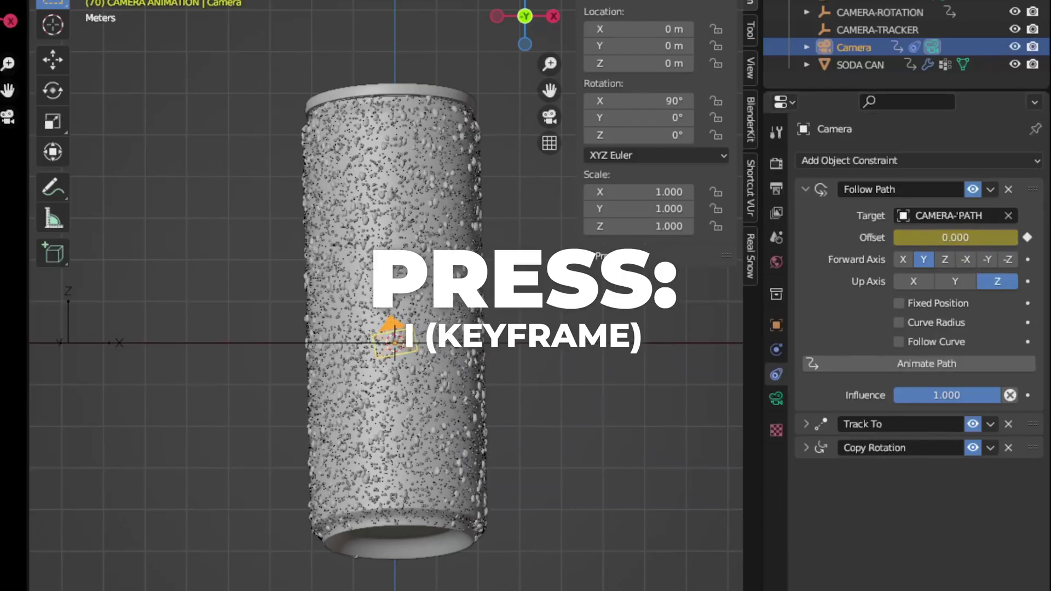
double_click(695, 514)
type("8")
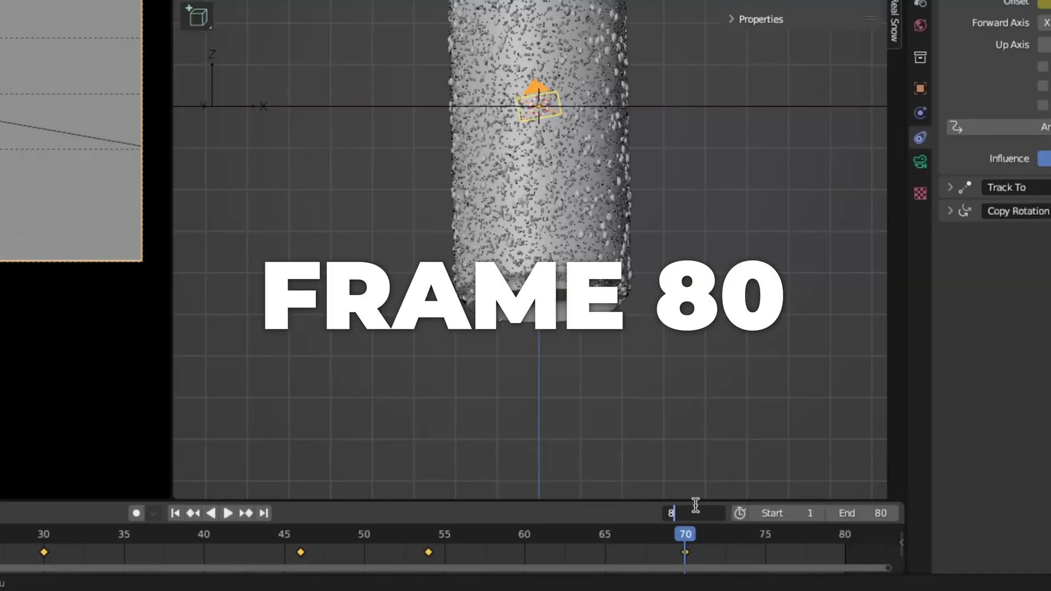
type("0")
key("Return")
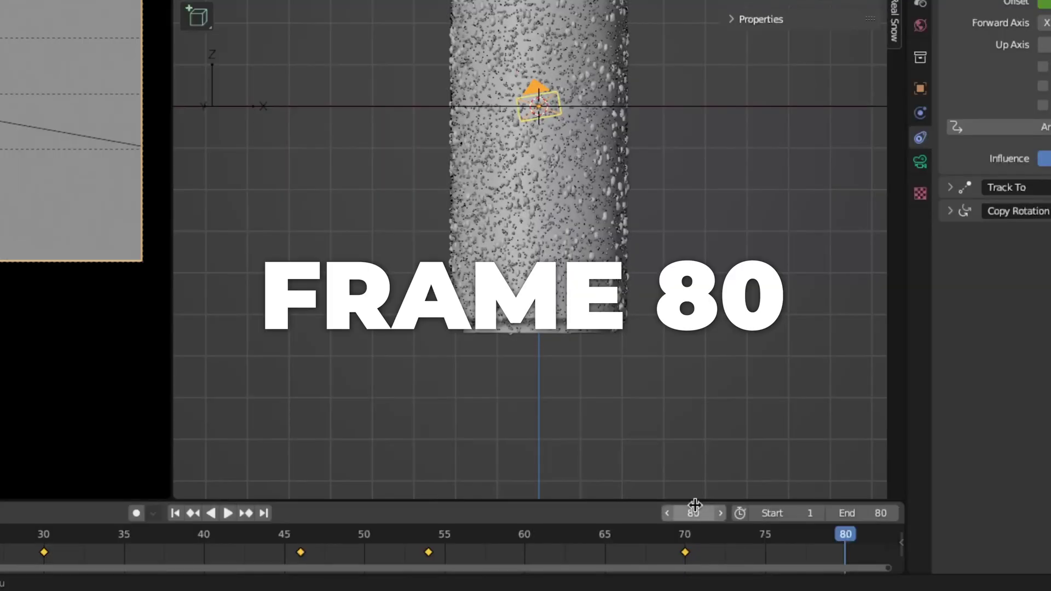
double_click(952, 240)
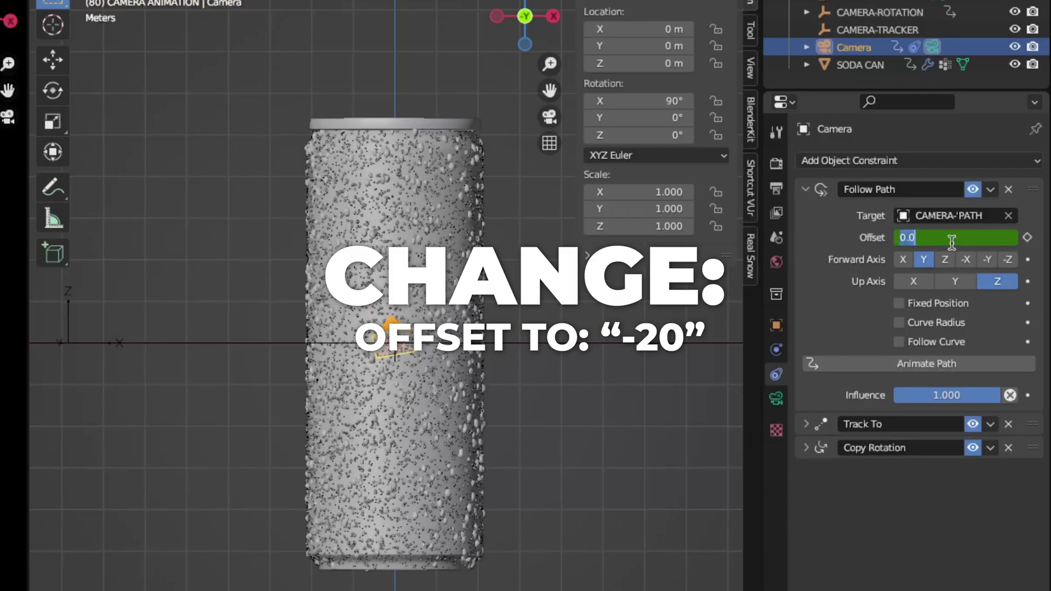
type("-20")
key("Return")
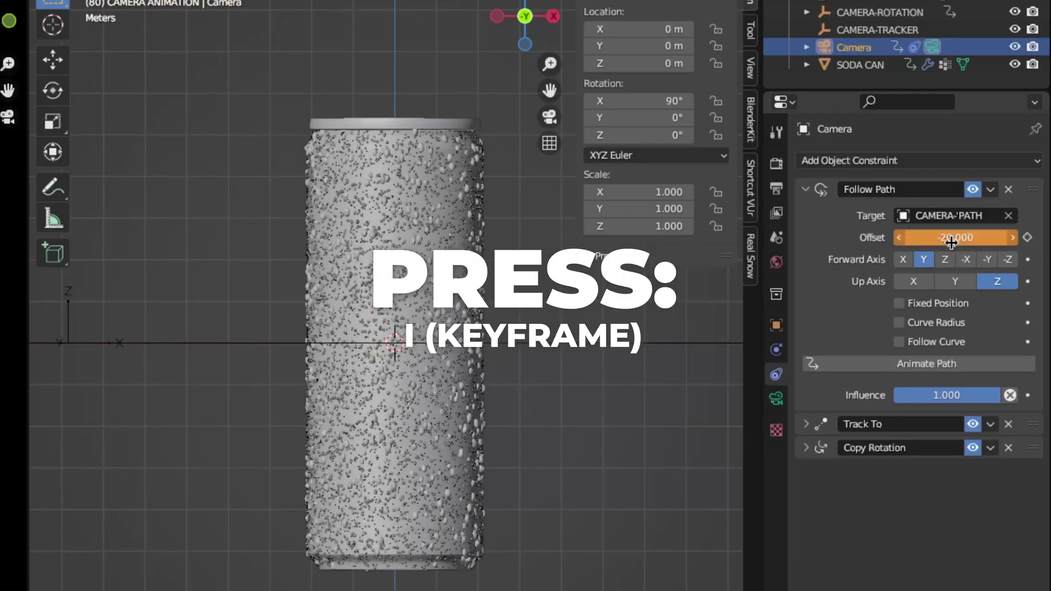
key("i")
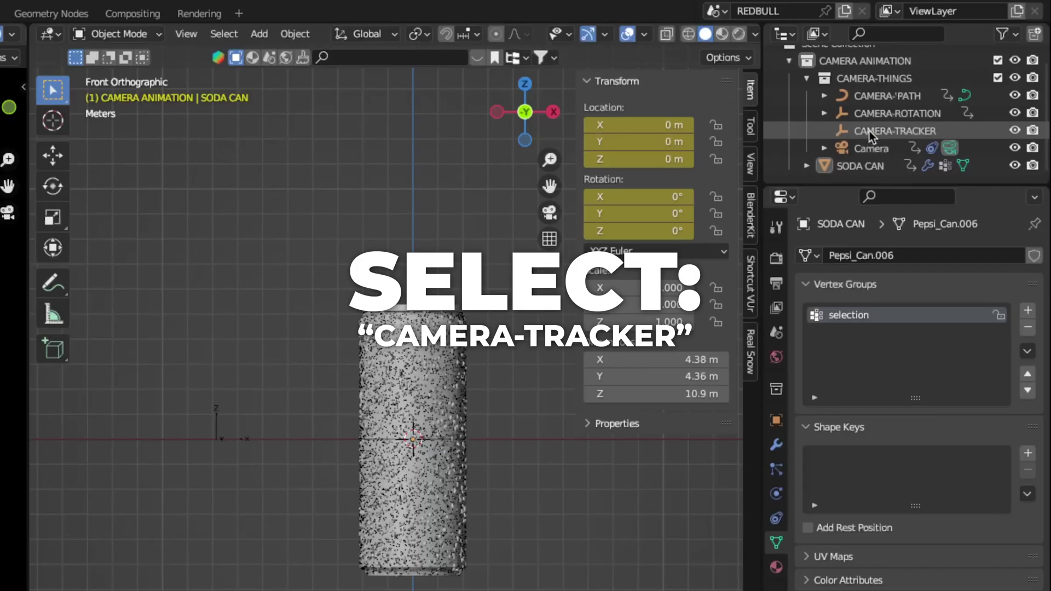
- Select CAMERA-TRACKER and keyframe its Z location at 0 m on frame 1 and -2 m on frame 10
left_click(938, 95)
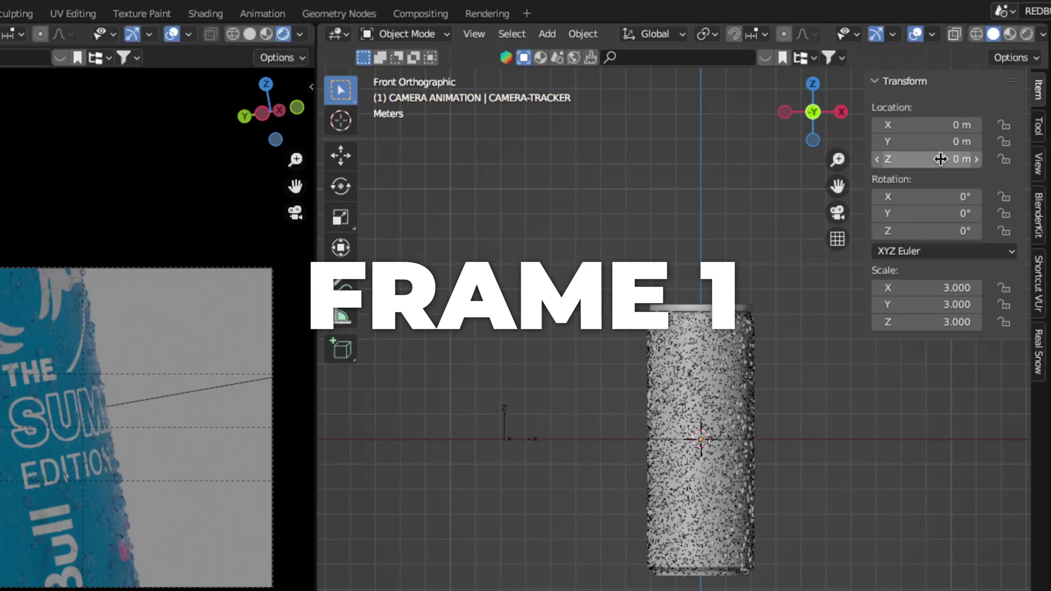
right_click(937, 160)
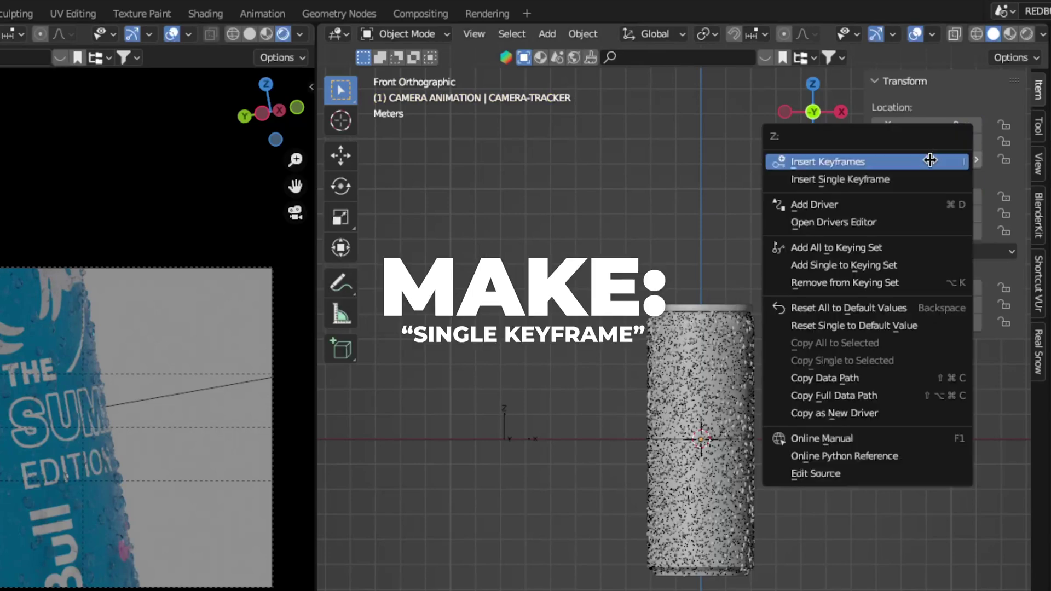
left_click(928, 176)
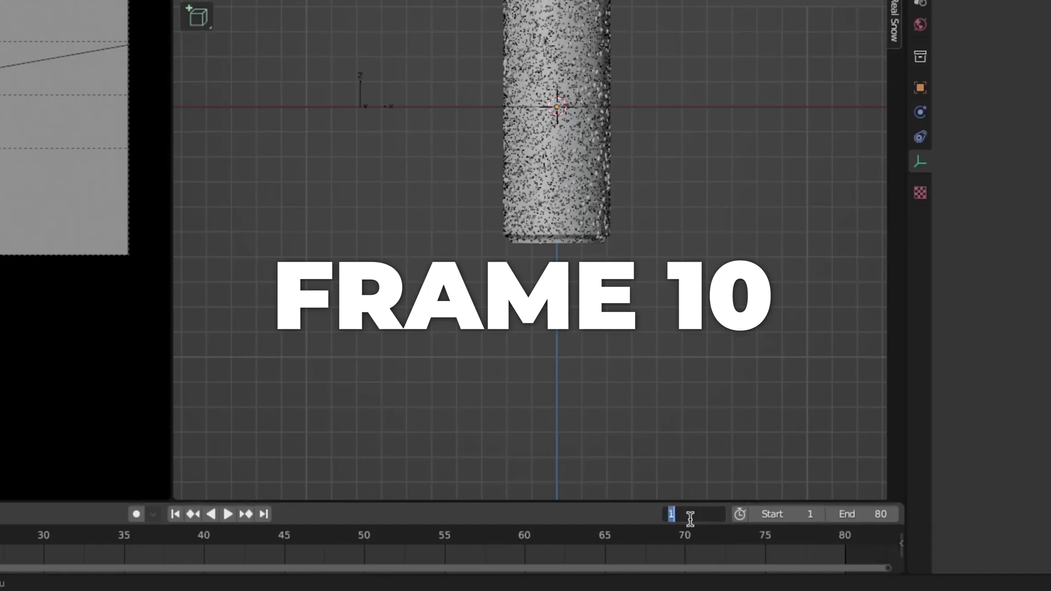
left_click(684, 515)
type("10")
key("Return")
double_click(944, 158)
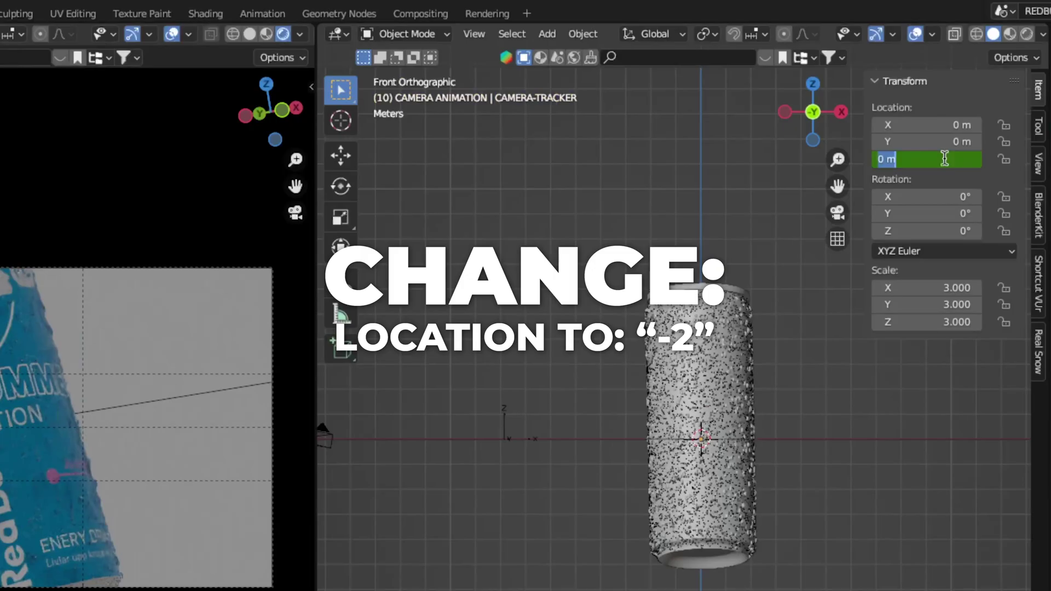
key("BackSpace")
type("-2")
key("Return")
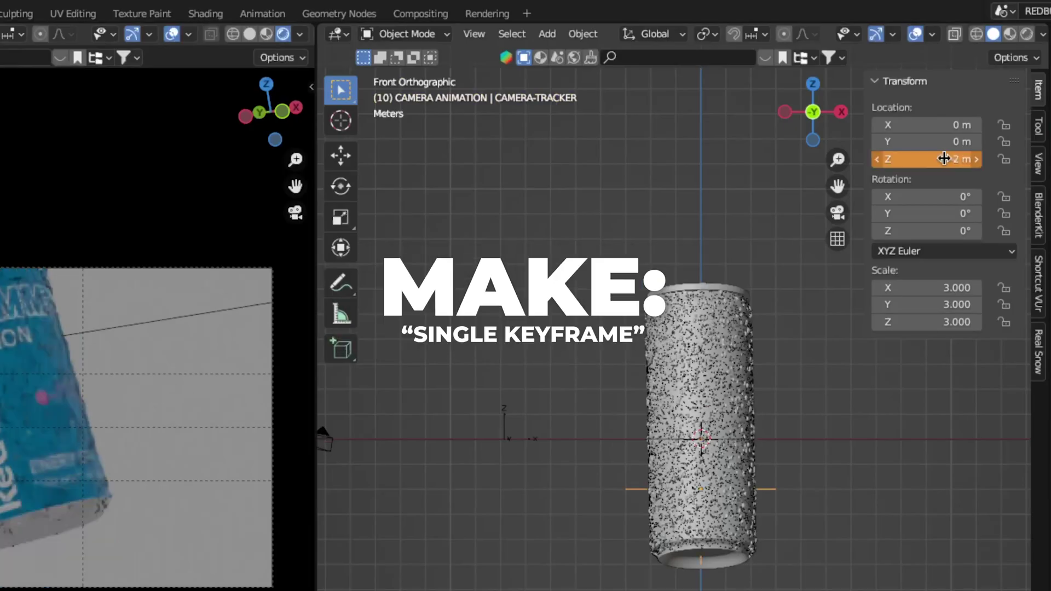
right_click(944, 158)
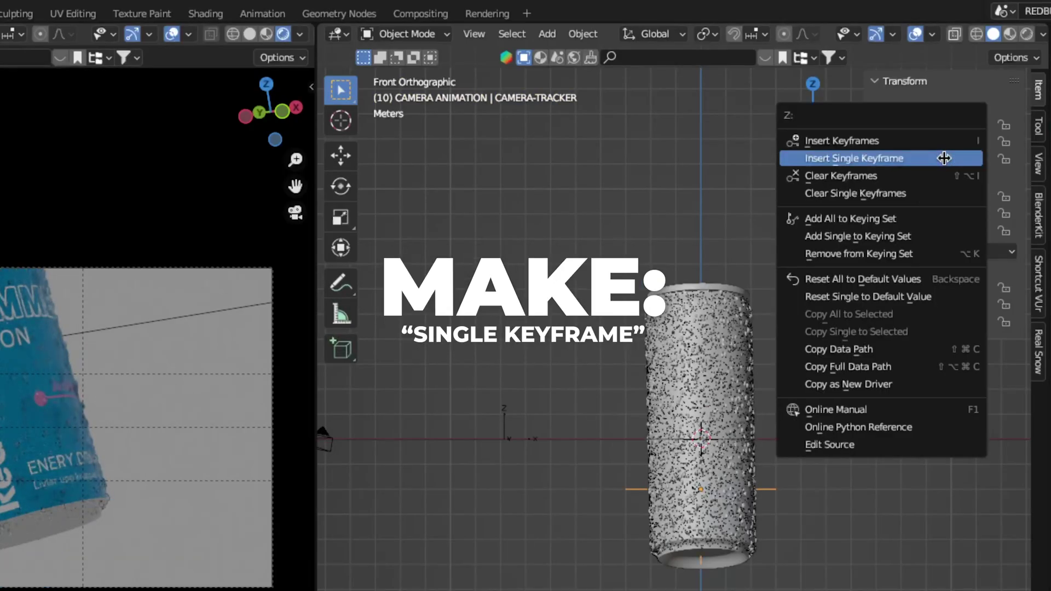
left_click(944, 158)
- Keyframe the tracker's Z location at -2.5 m on frame 40
double_click(686, 515)
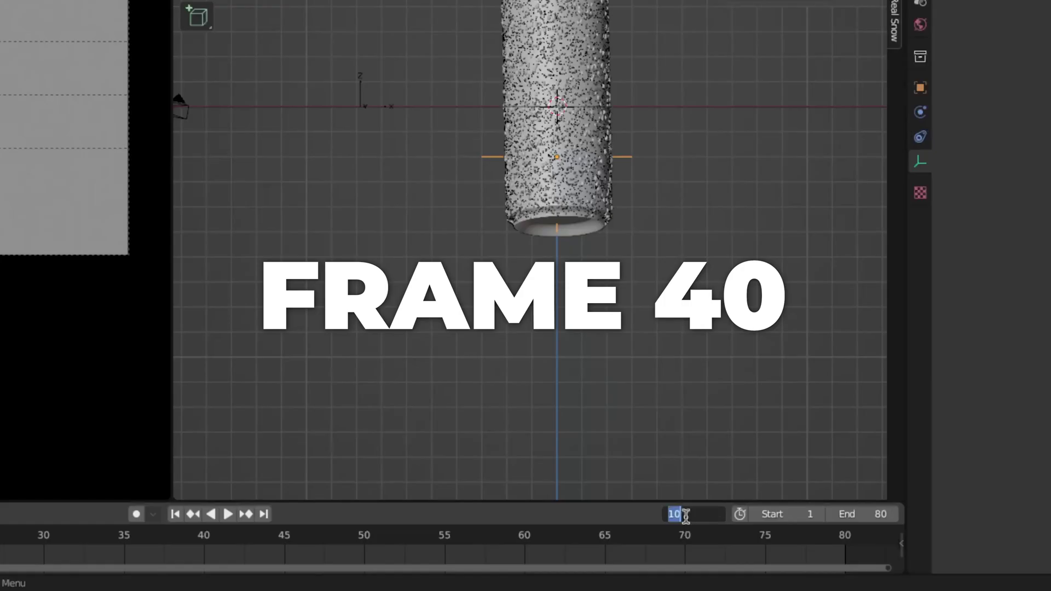
type("4")
key("Return")
double_click(929, 160)
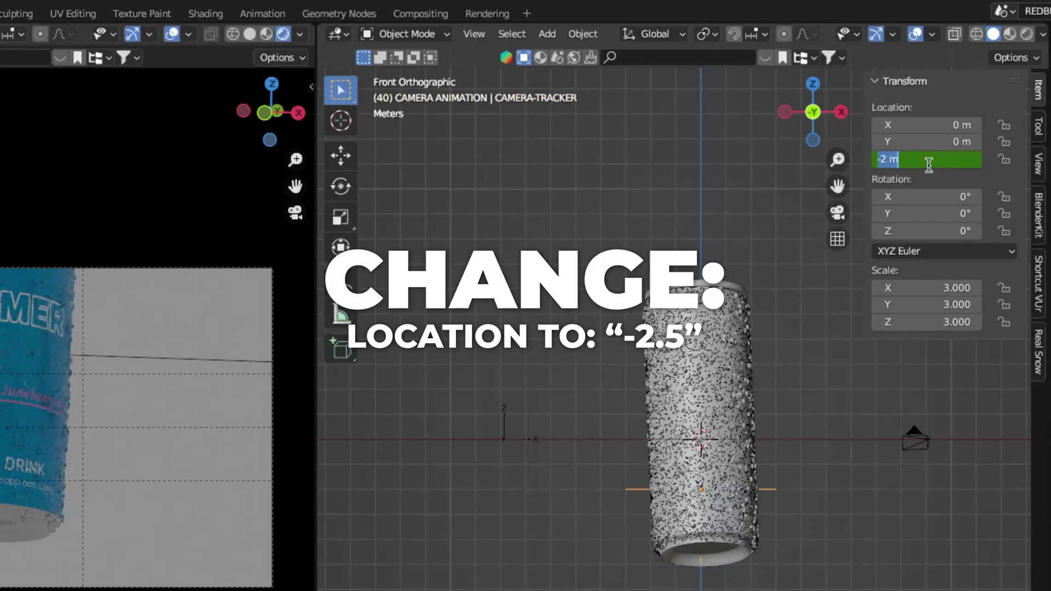
type("-2.5")
key("Return")
right_click(929, 159)
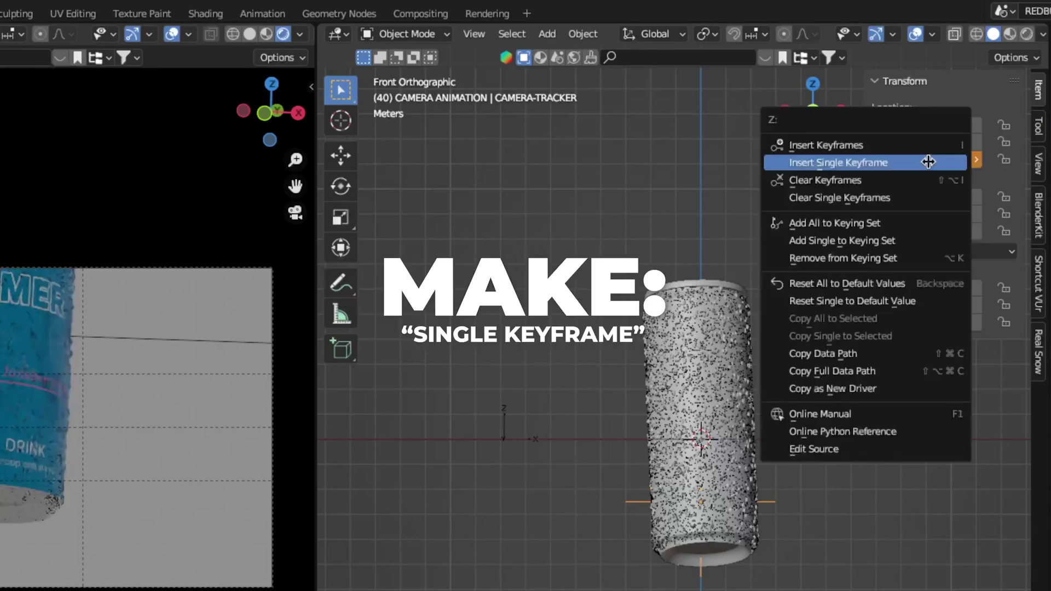
left_click(929, 162)
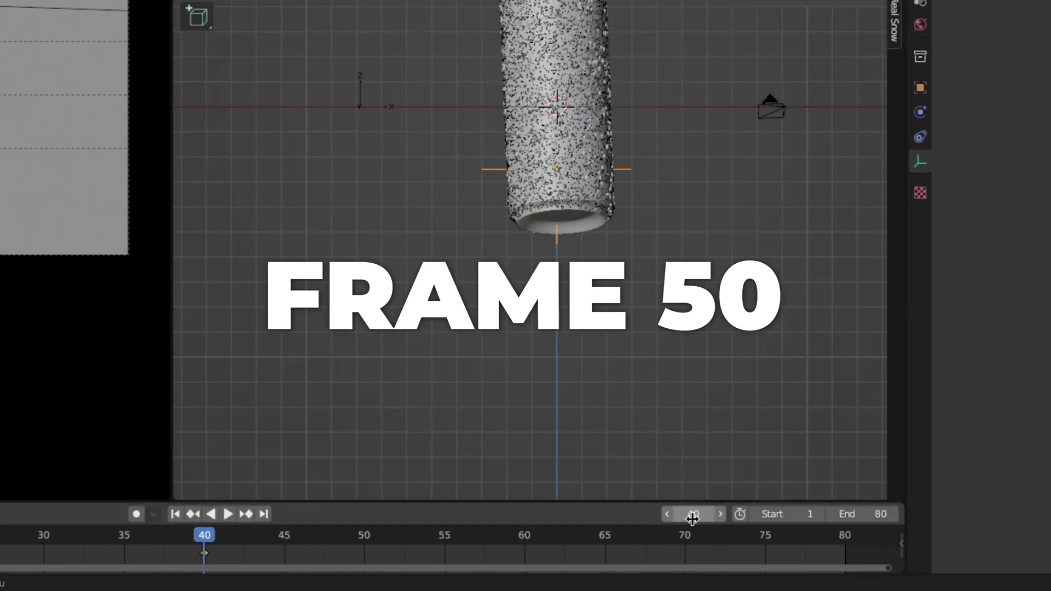
- Keyframe the tracker's Z location at 2.2 m on frame 50
double_click(693, 519)
type("50")
key("Return")
double_click(928, 160)
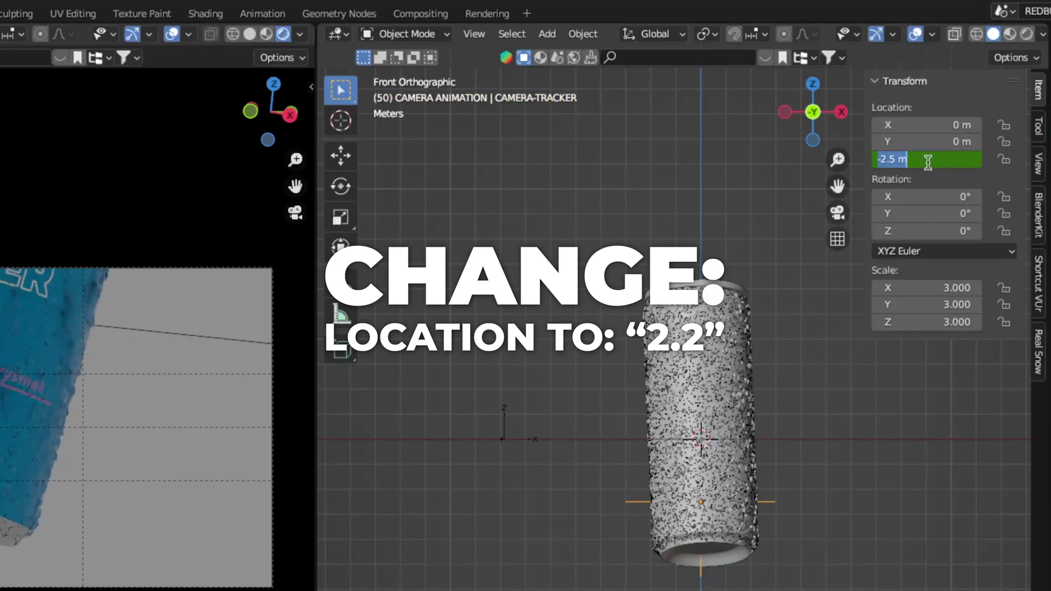
key("BackSpace")
type("2.2")
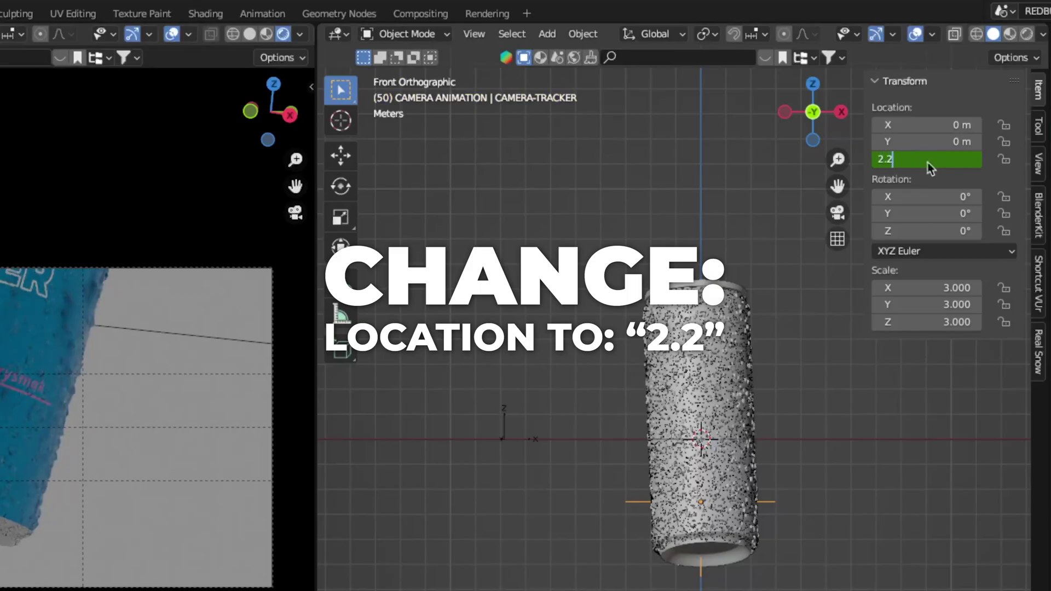
key("Return")
right_click(928, 159)
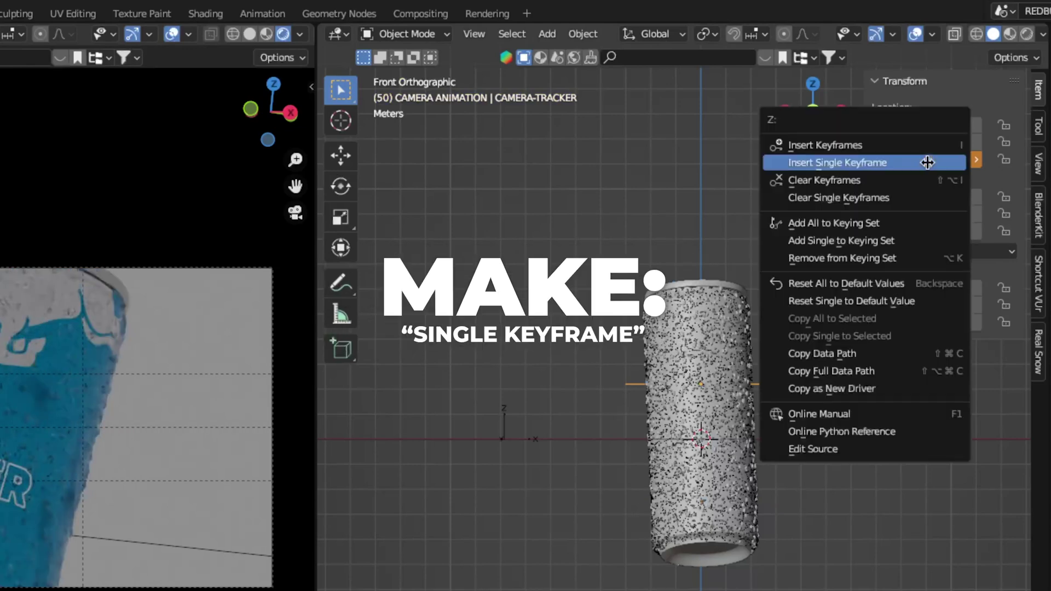
left_click(928, 163)
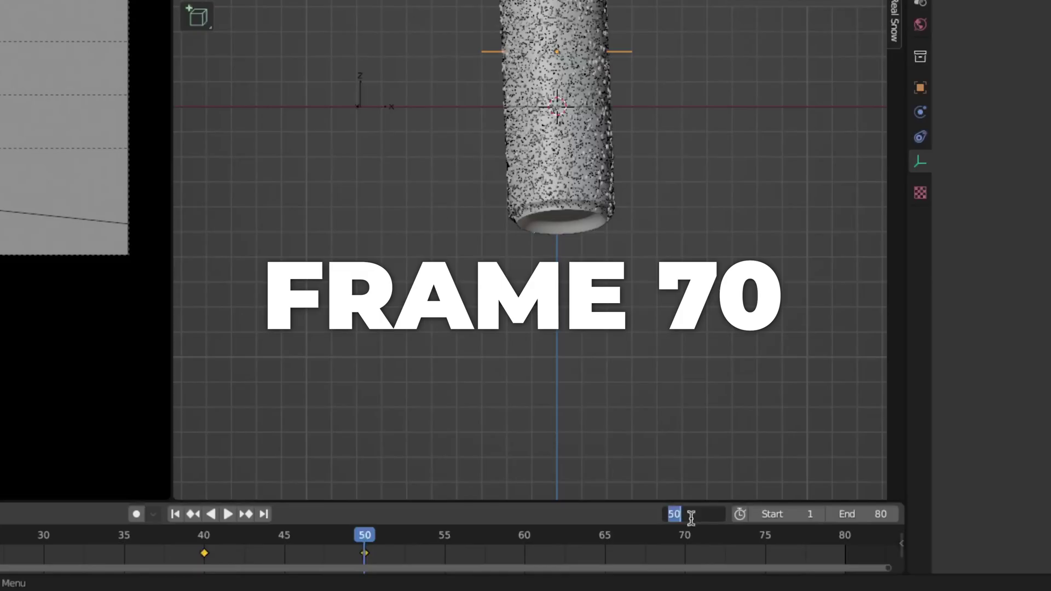
- Keyframe the tracker's Z location at 1.5 m on frame 70
double_click(691, 514)
key("BackSpace")
type("70")
key("Return")
double_click(939, 160)
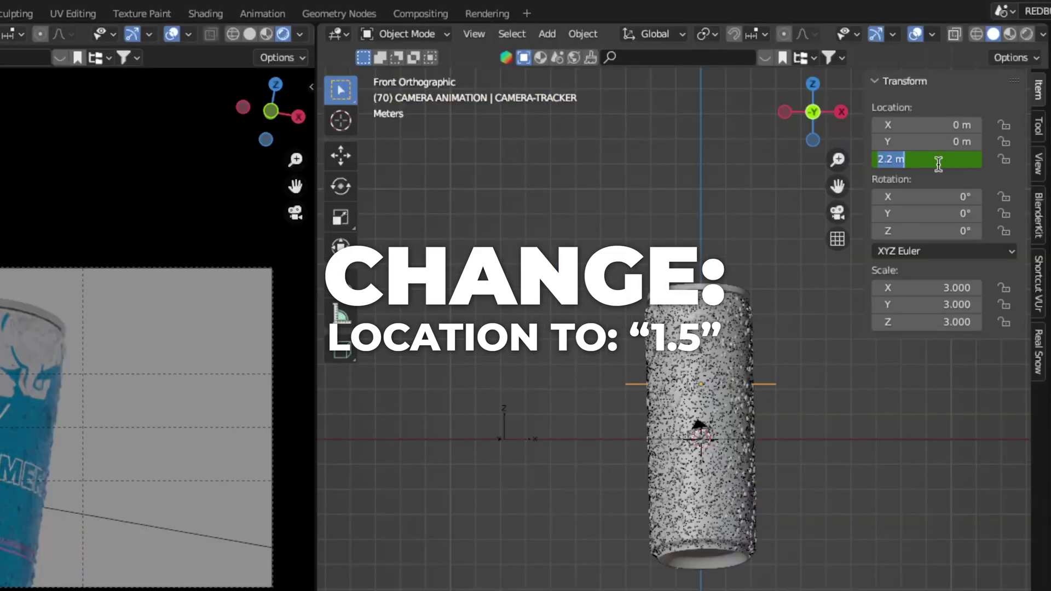
key("BackSpace")
key("Return")
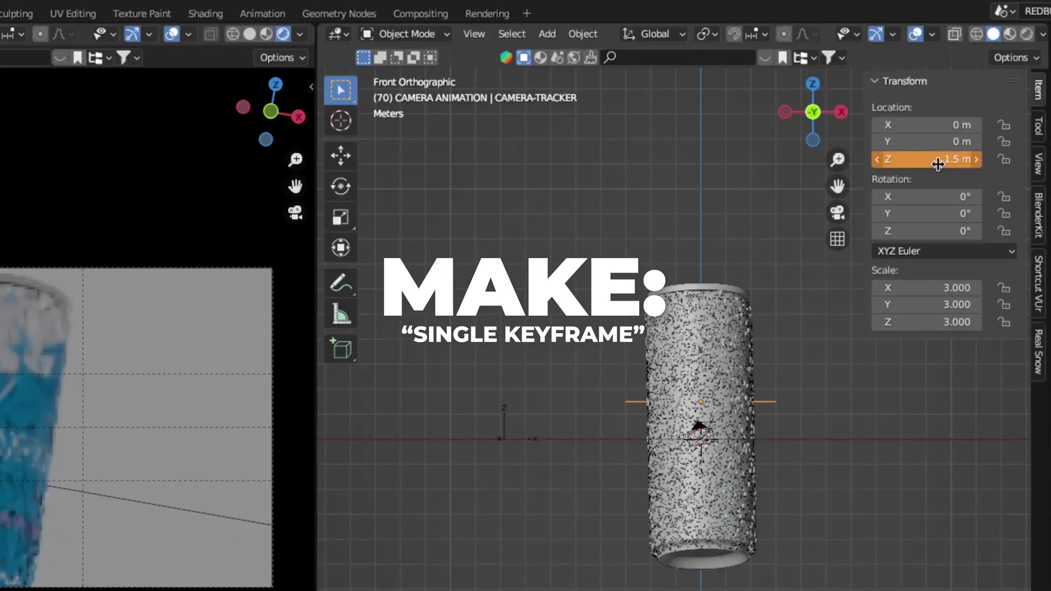
right_click(938, 160)
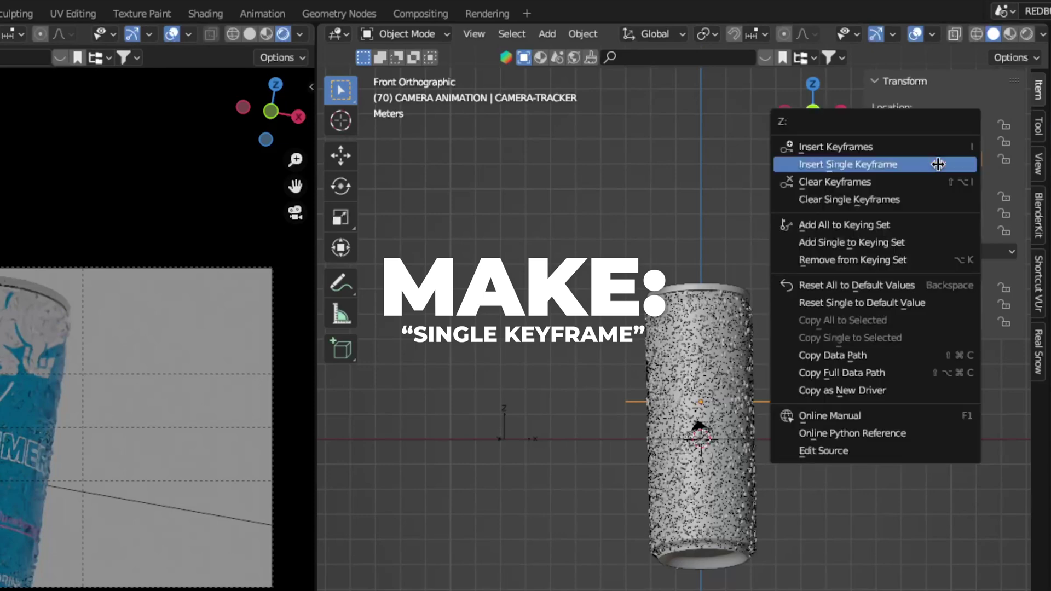
left_click(938, 164)
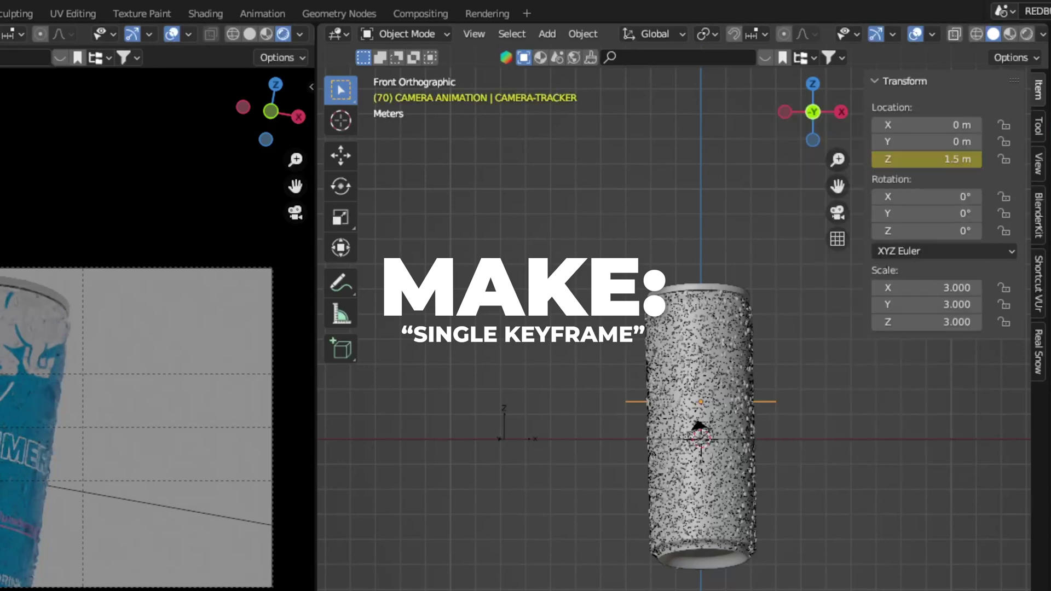
- Keyframe the tracker's Z location at 0 m on frame 80 and play the animation
double_click(676, 511)
type("80")
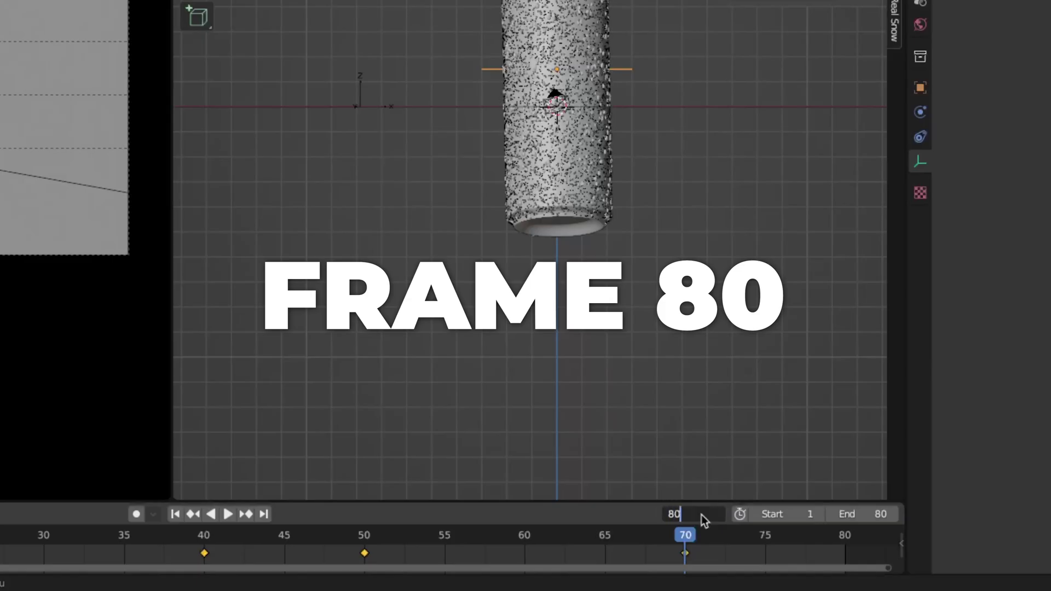
key("Return")
double_click(938, 159)
type("0")
key("Return")
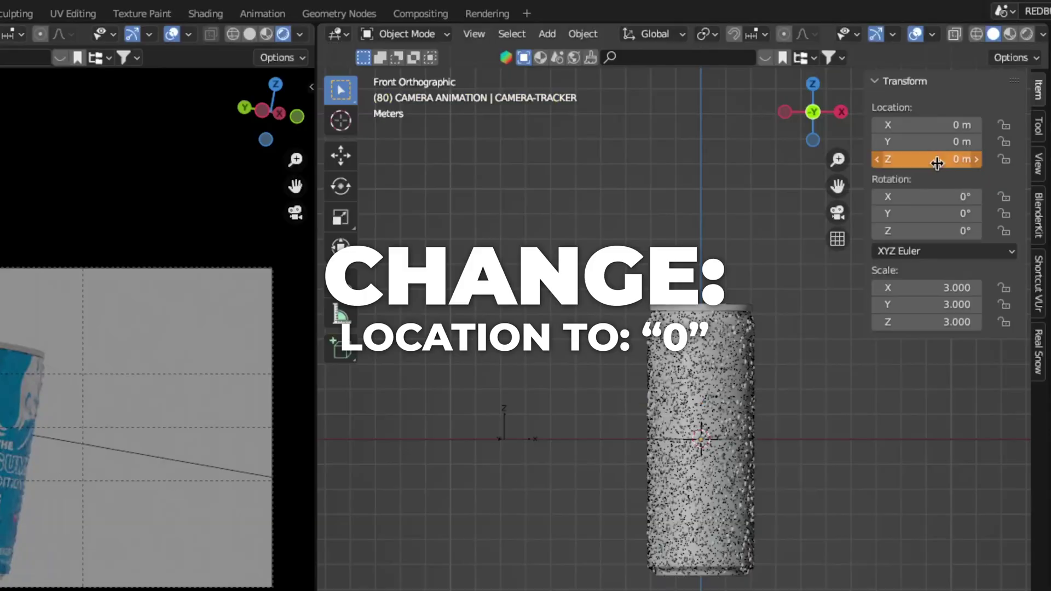
right_click(938, 163)
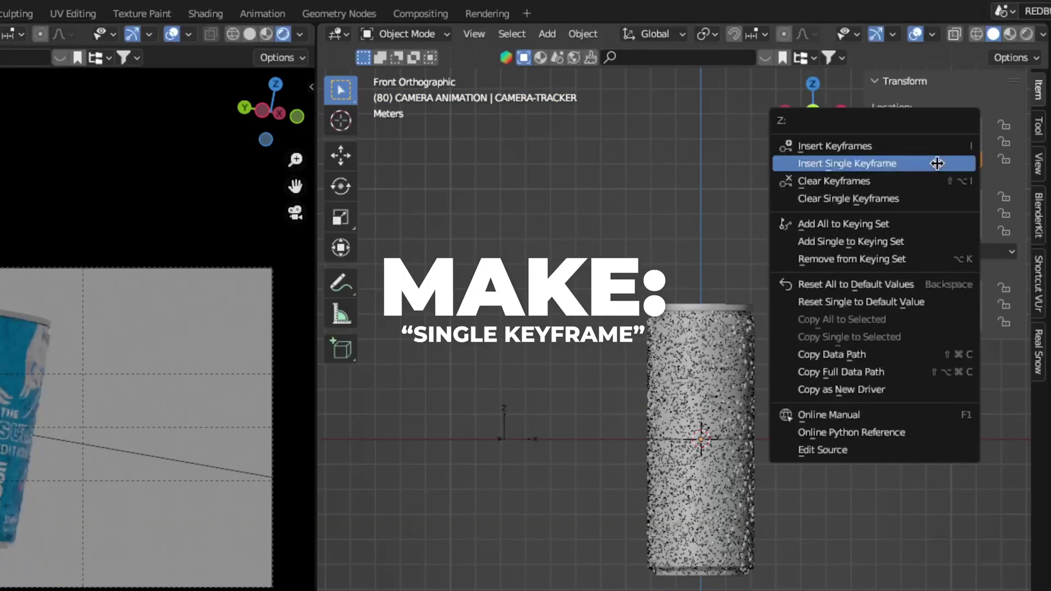
left_click(937, 163)
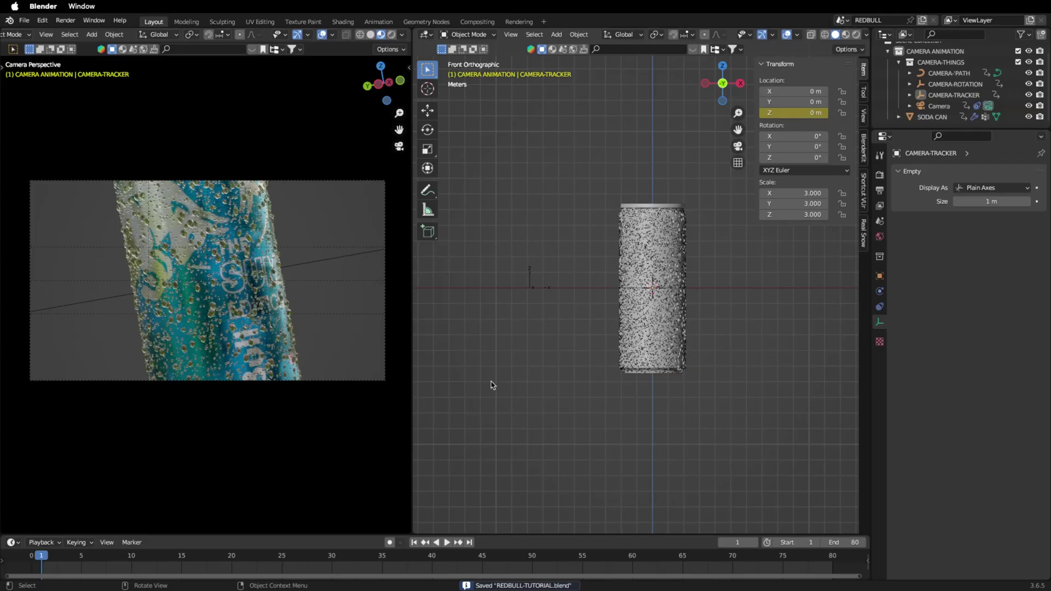
key("space")
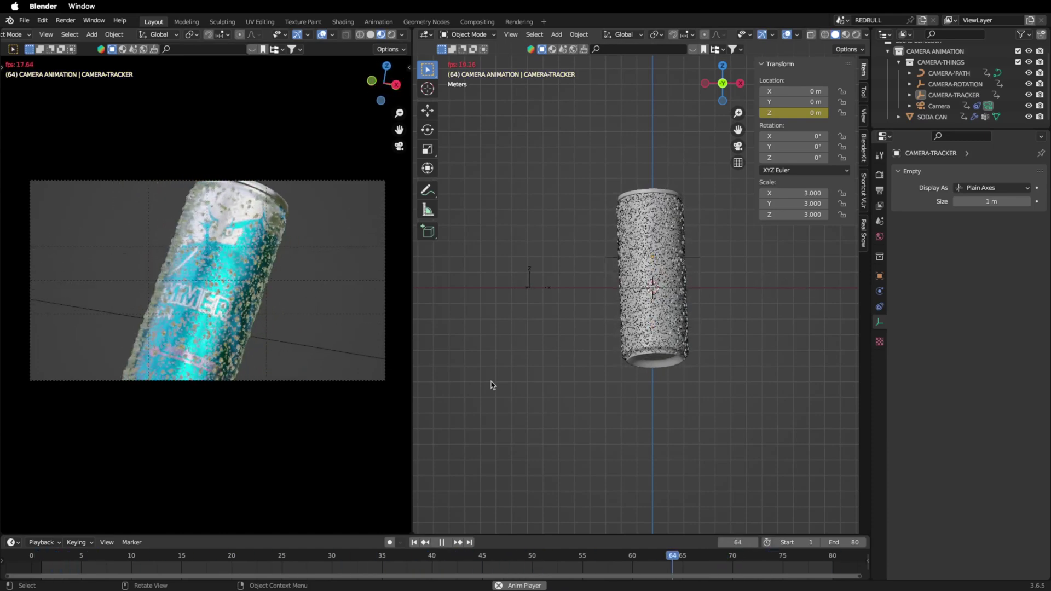
- Add a Plain Axes empty and move it along the Y axis in right side view
key("shift+a")
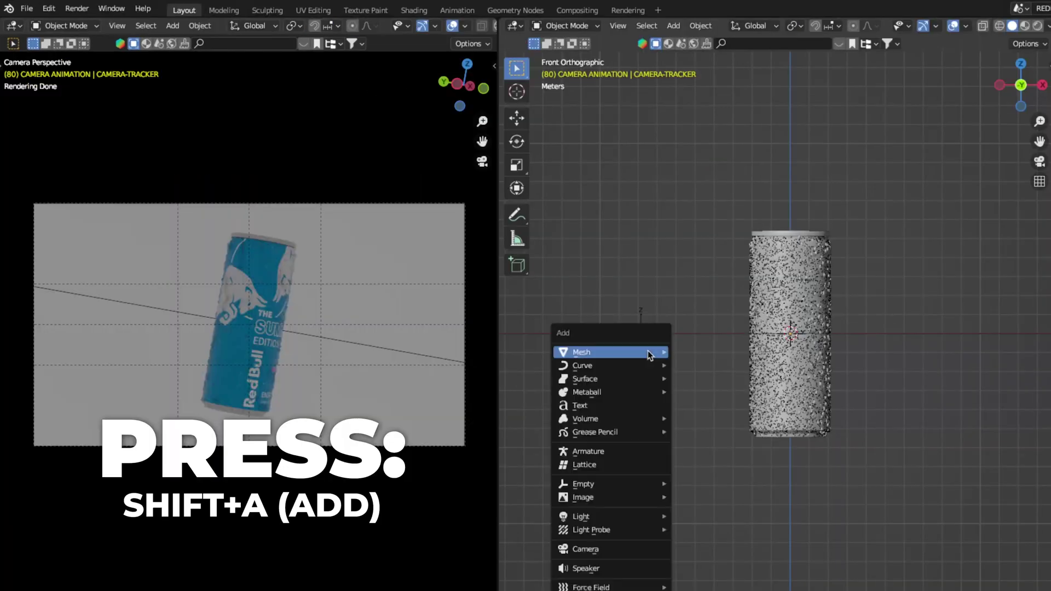
mouse_move(649, 356)
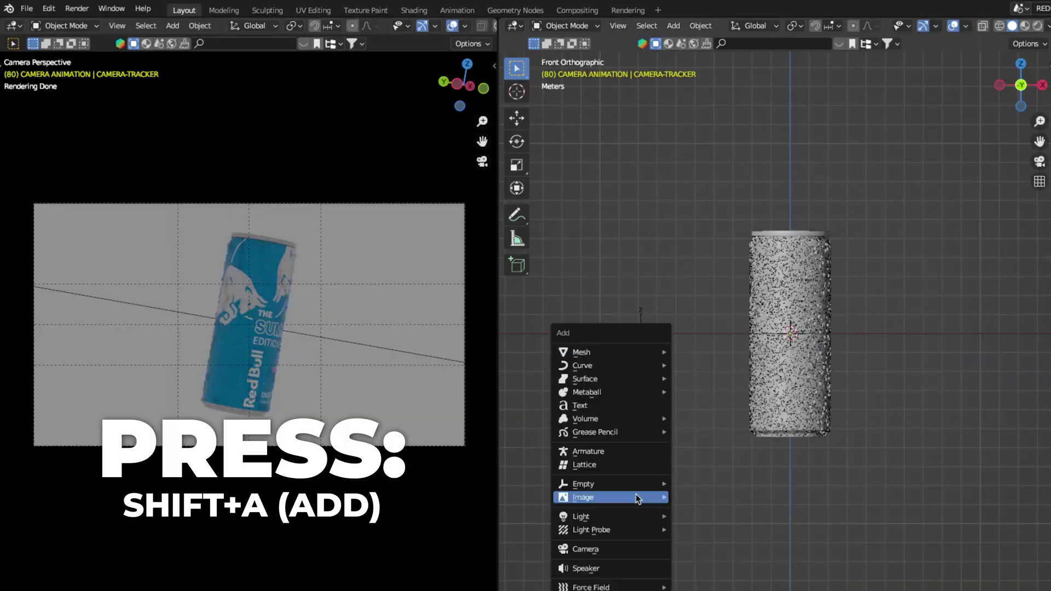
mouse_move(660, 485)
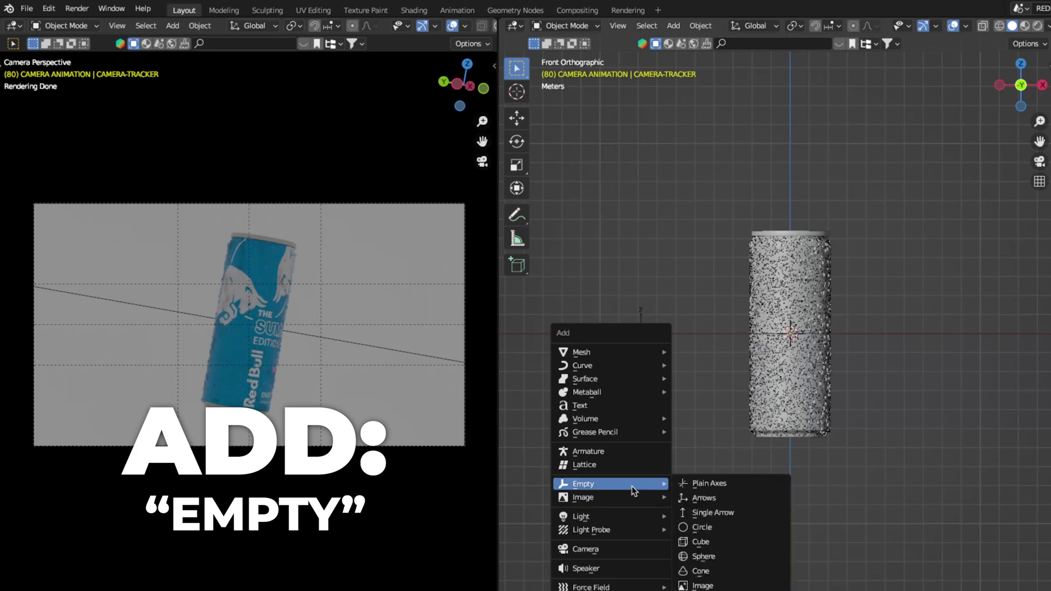
left_click(700, 485)
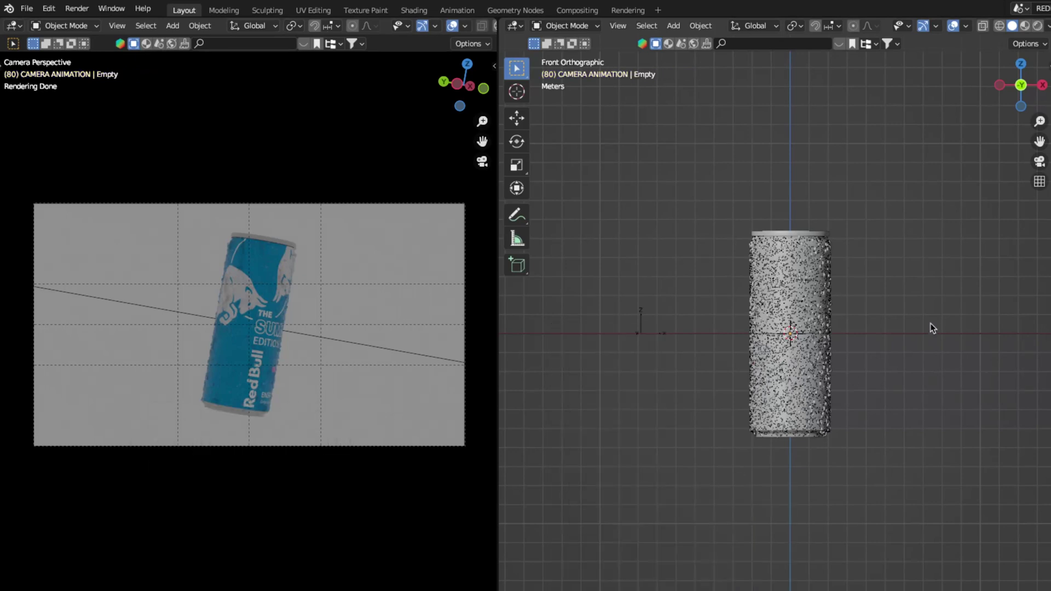
key("KP_3")
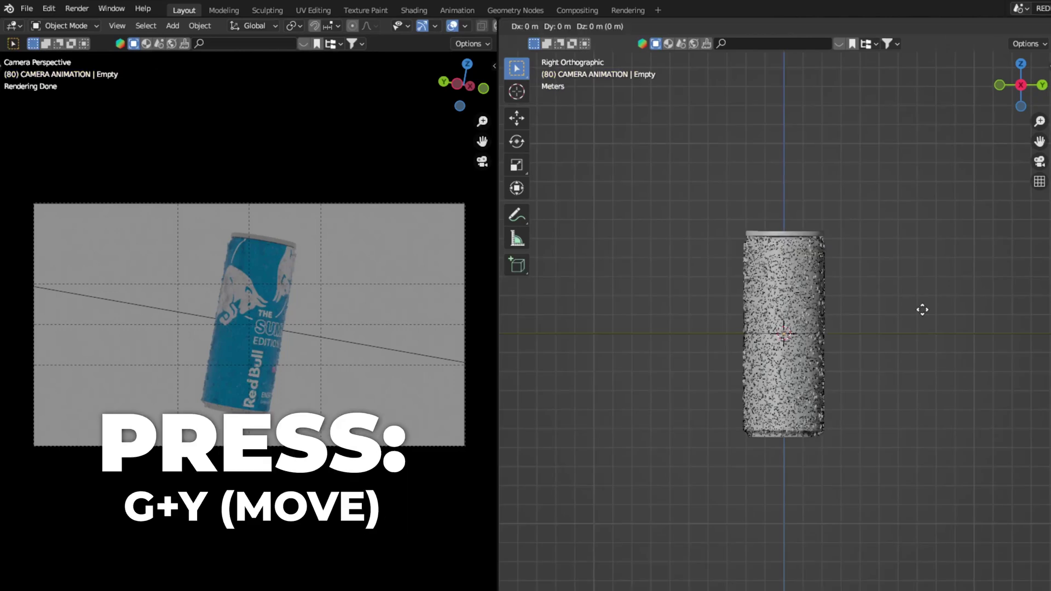
key("g")
key("y")
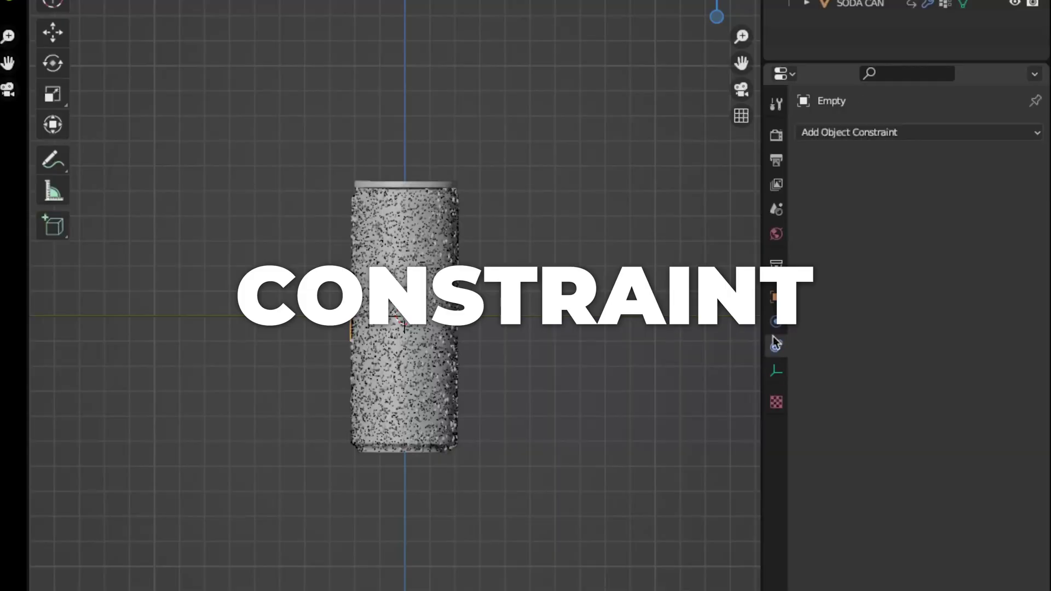
- Shrinkwrap the empty to the SODA CAN and name it CAMERA-FOCUS
left_click(862, 189)
left_click(969, 347)
left_click(1009, 242)
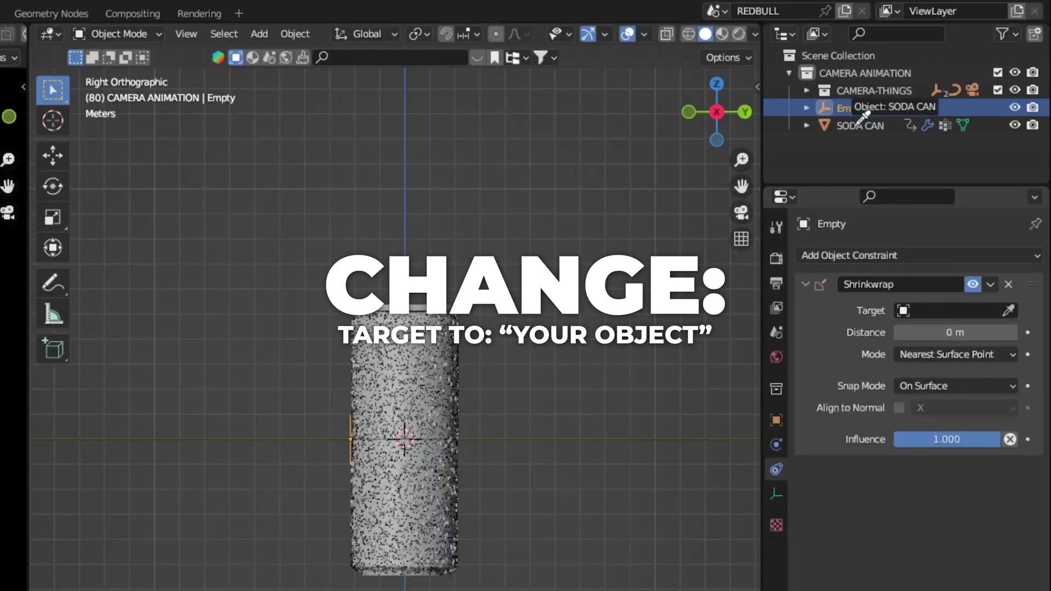
left_click(858, 124)
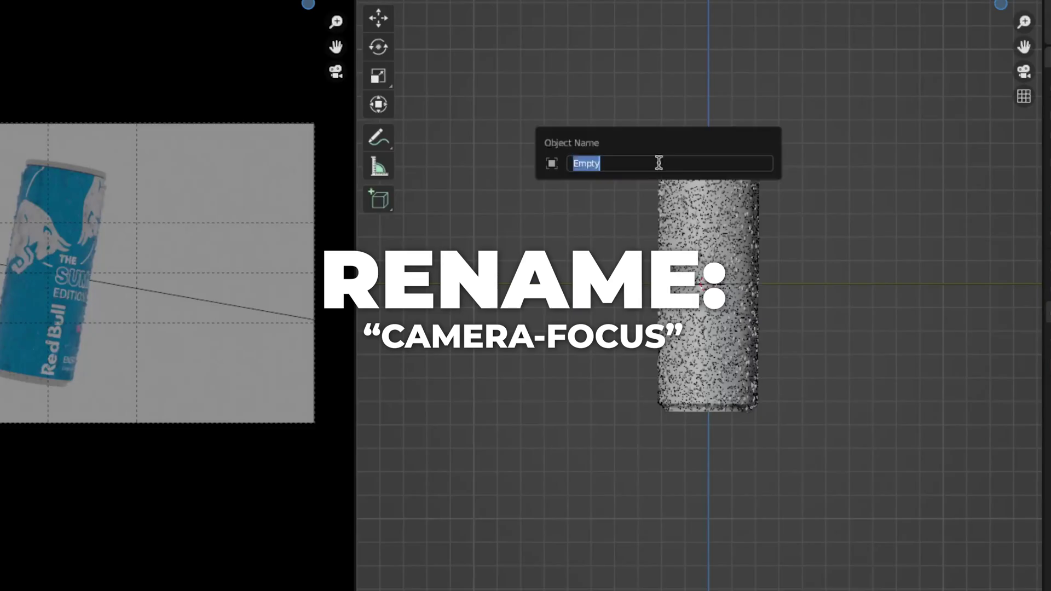
type("CAMERA-FOCUS")
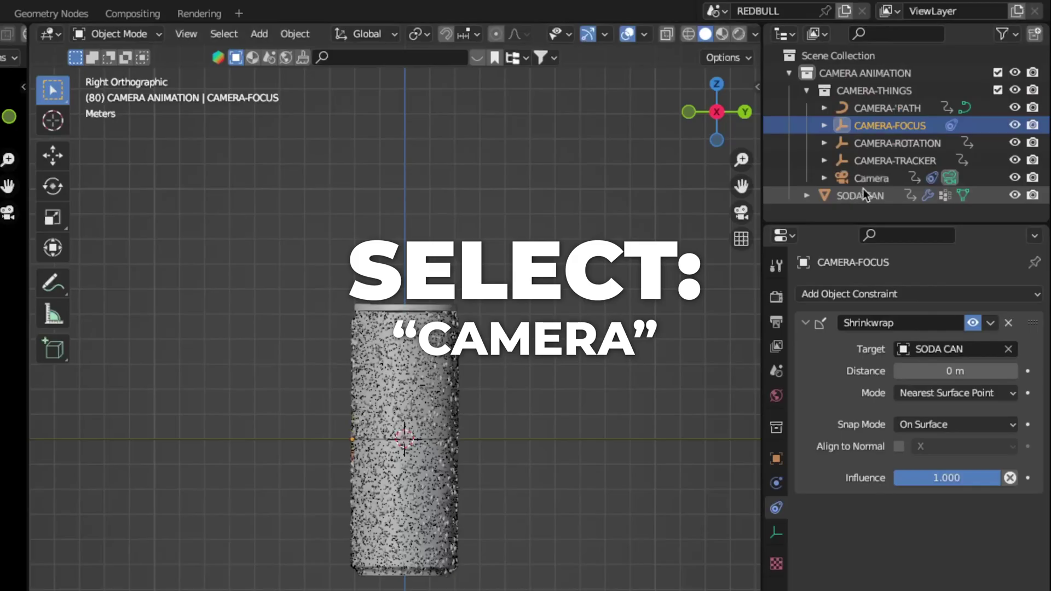
- Enable depth of field on the camera with CAMERA-FOCUS as its focus object
left_click(865, 181)
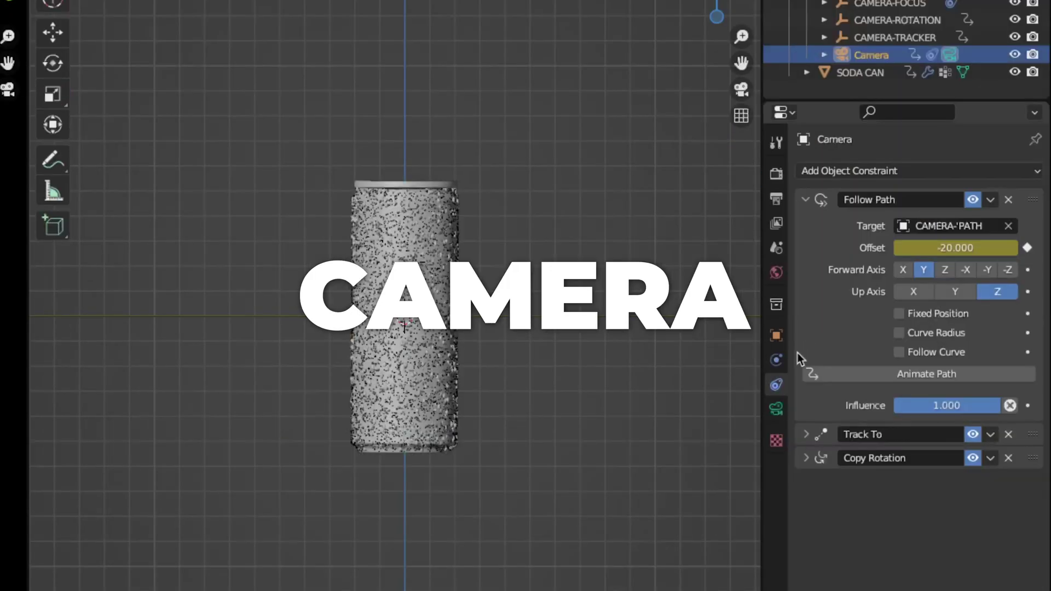
left_click(777, 409)
left_click(818, 393)
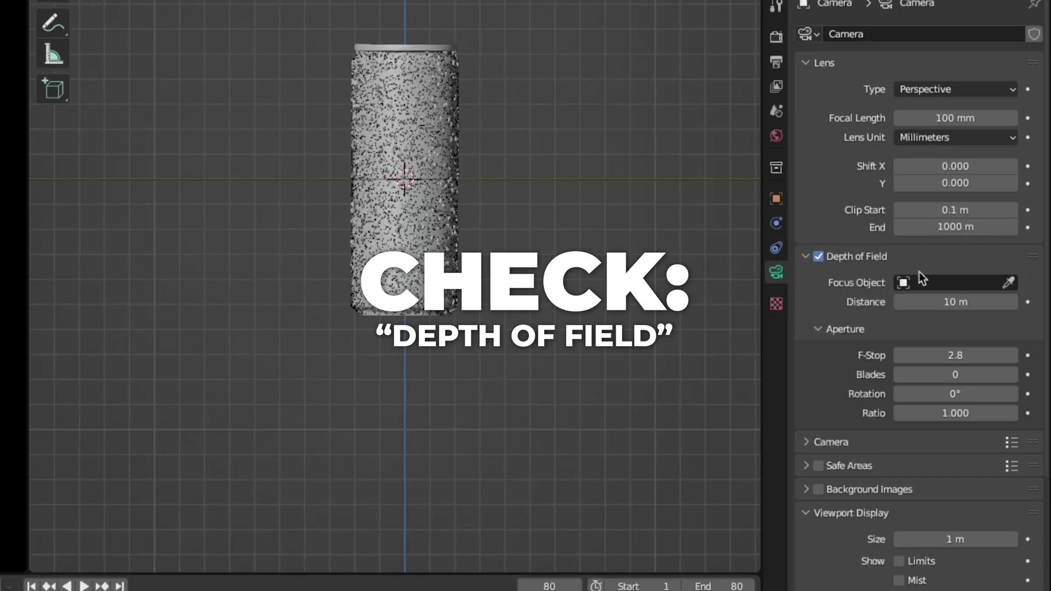
left_click(1009, 283)
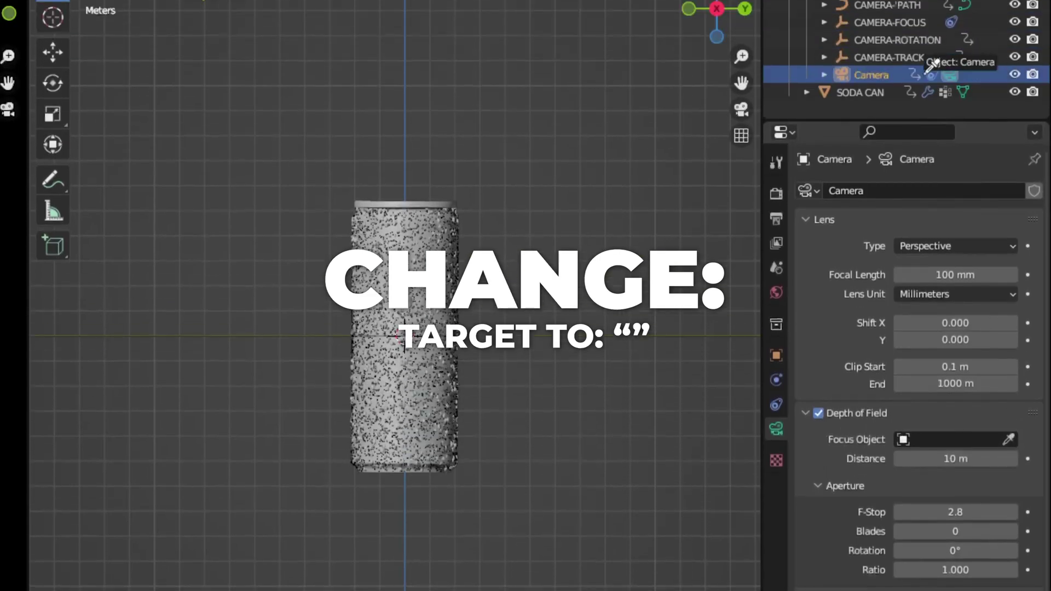
left_click(921, 106)
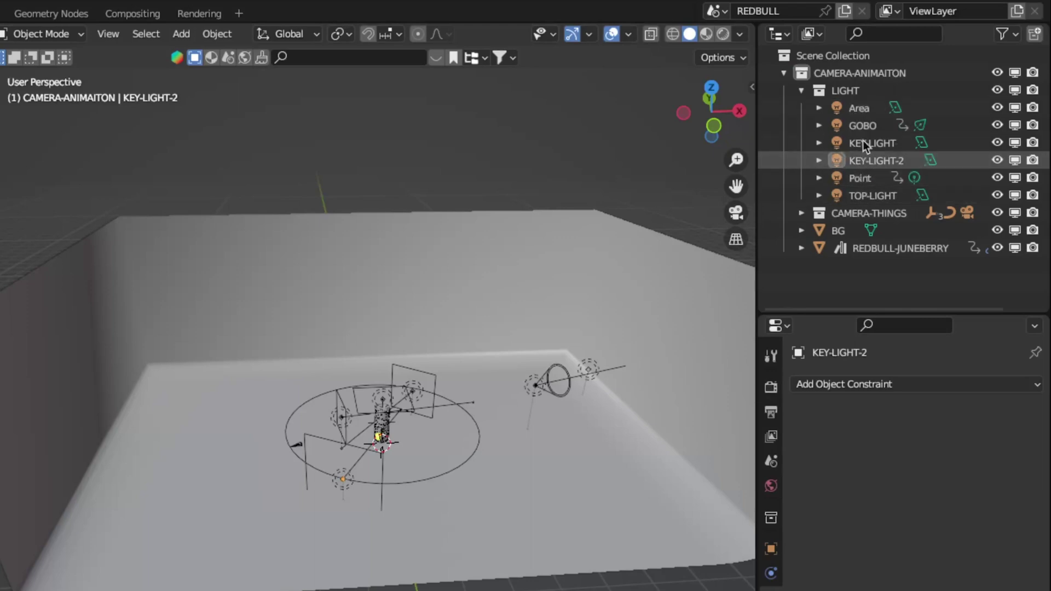
- Play the camera's orbit animation around the can and view it from the top
key("space")
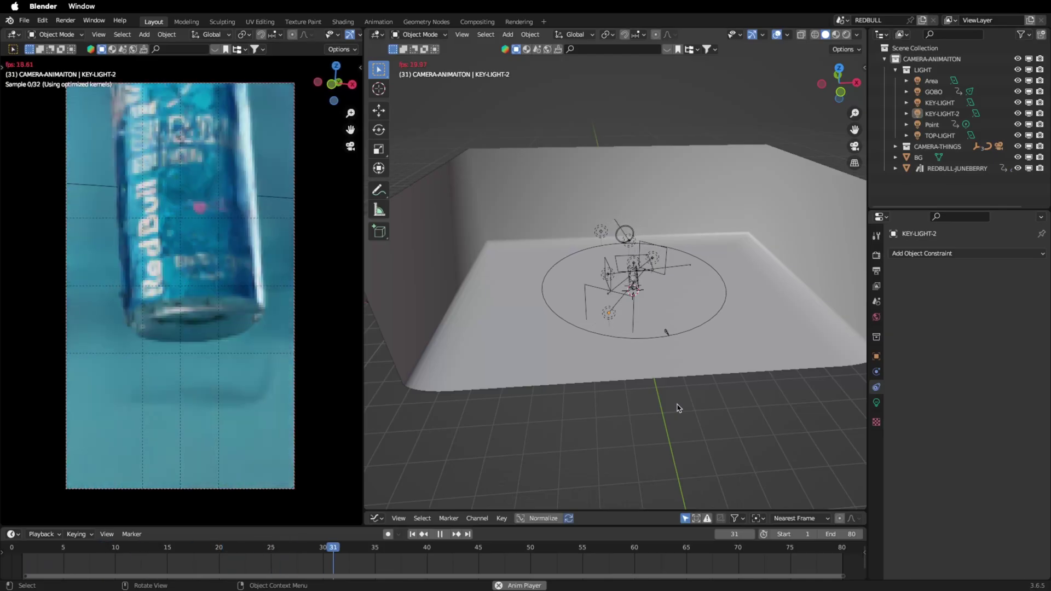
key("KP_7")
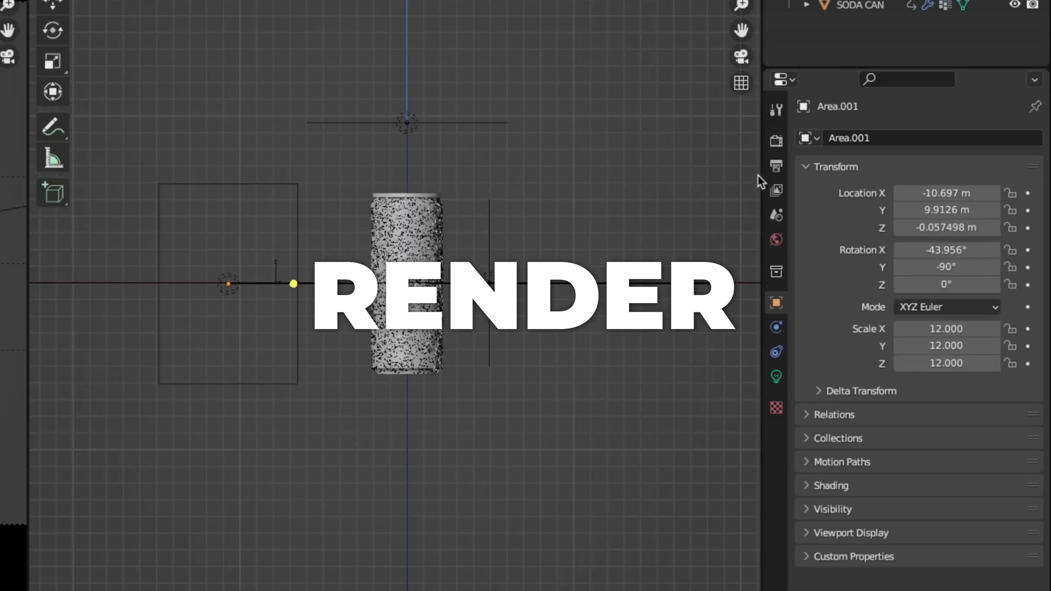
- Set the render noise threshold to 0.1 and max samples to 300
left_click(777, 141)
left_click(963, 373)
key("BackSpace")
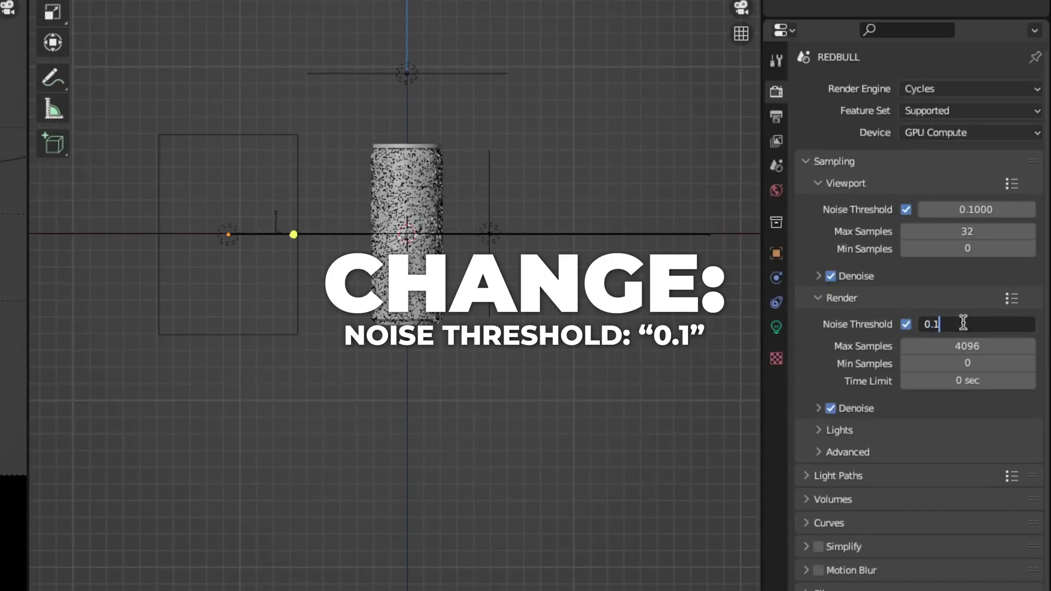
key("Return")
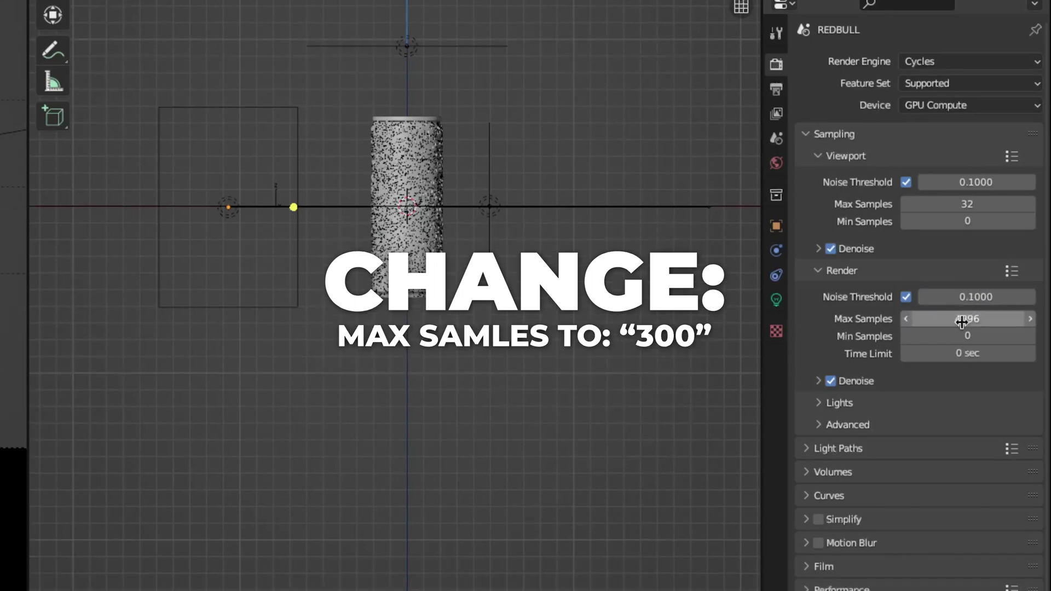
left_click(962, 346)
type("300")
key("Return")
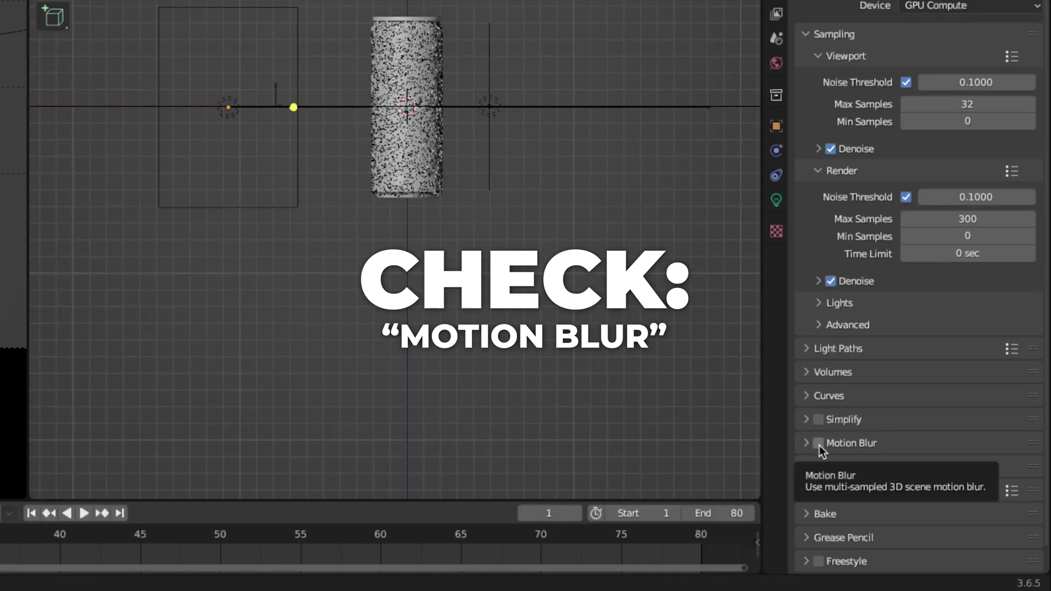
- Enable motion blur and the view layer's Denoising Data passes
left_click(819, 443)
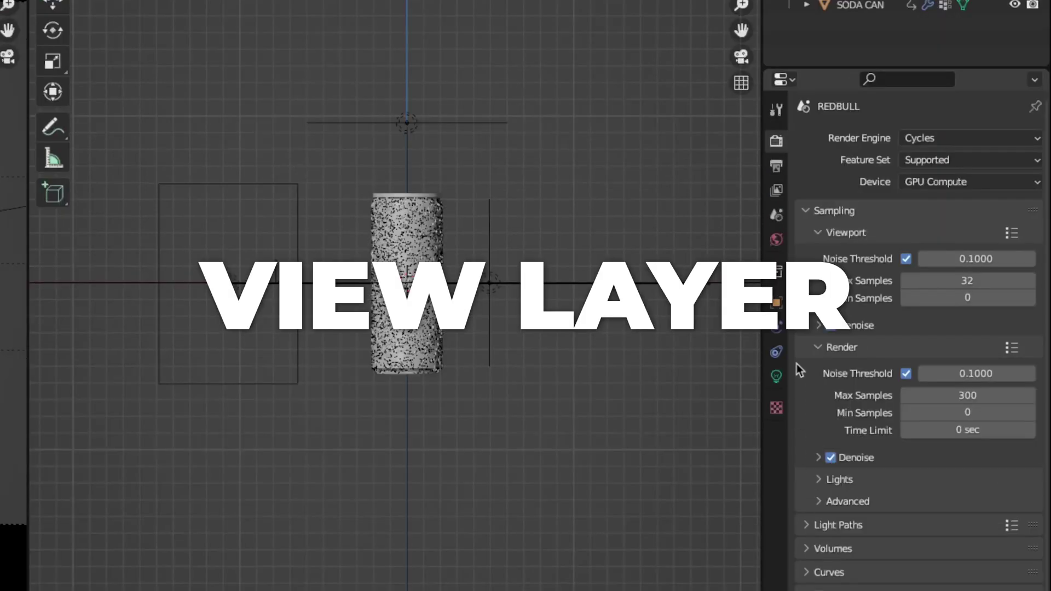
left_click(776, 190)
left_click(906, 381)
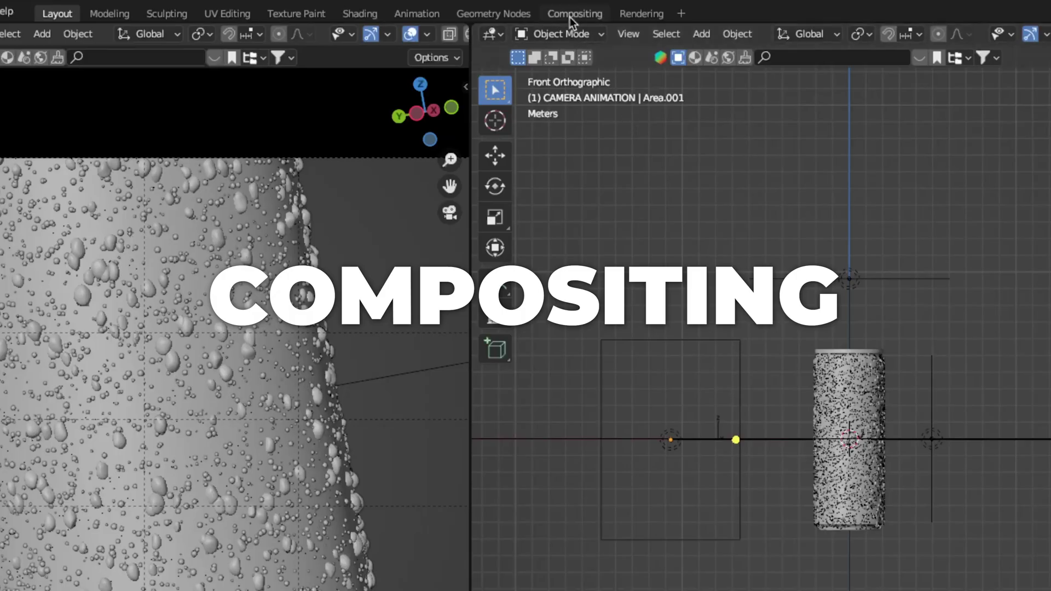
- Add a Denoise node fed by Noisy Image, Denoising Normal and Denoising Albedo
left_click(573, 17)
key("shift+a")
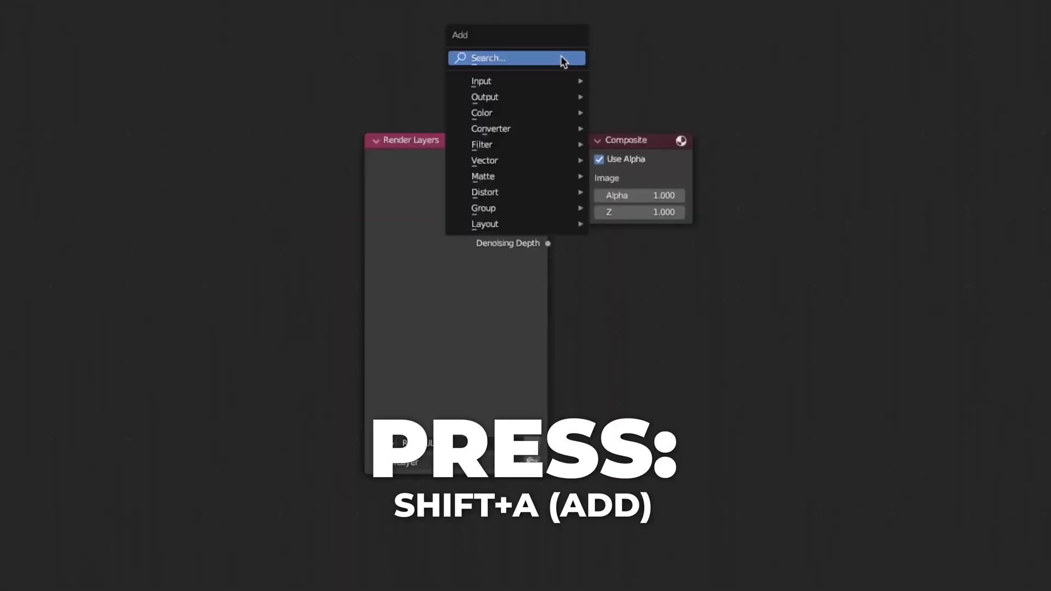
left_click(562, 56)
type("de")
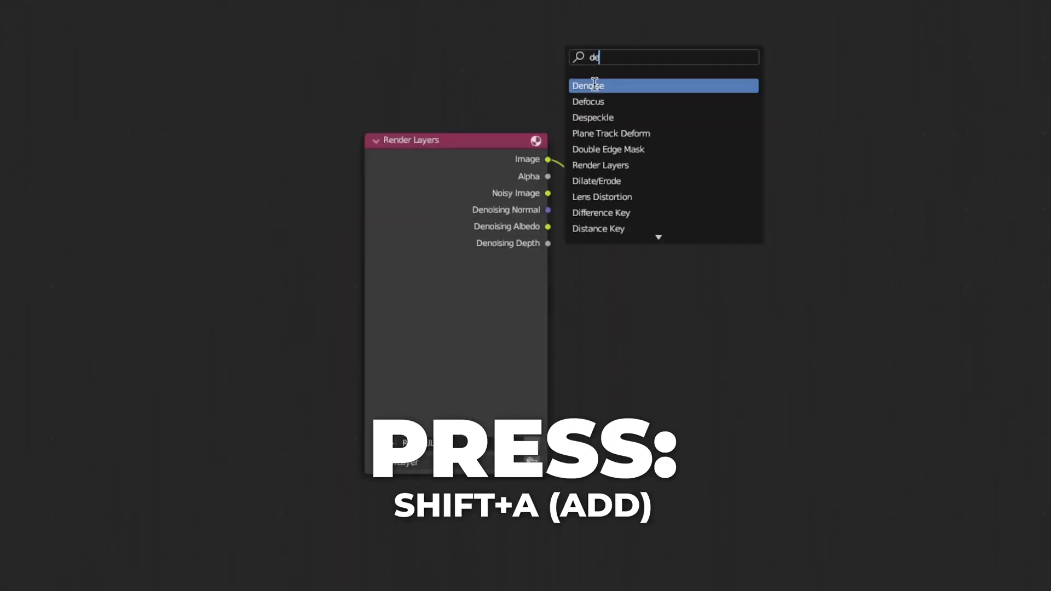
left_click(594, 82)
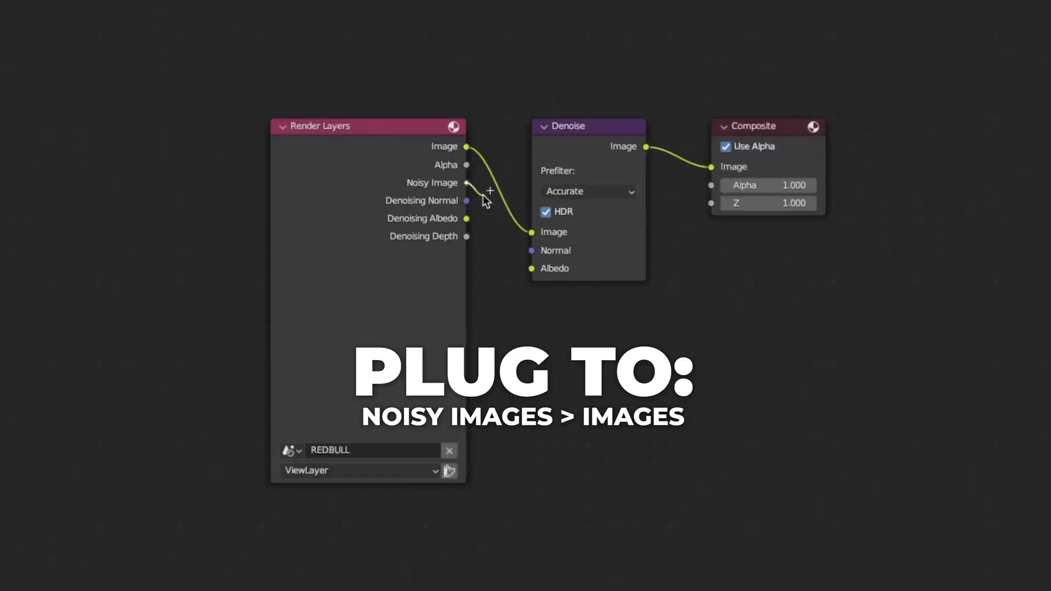
left_click_drag(536, 235, 532, 233)
left_click_drag(466, 201, 493, 223)
left_click_drag(533, 253, 534, 251)
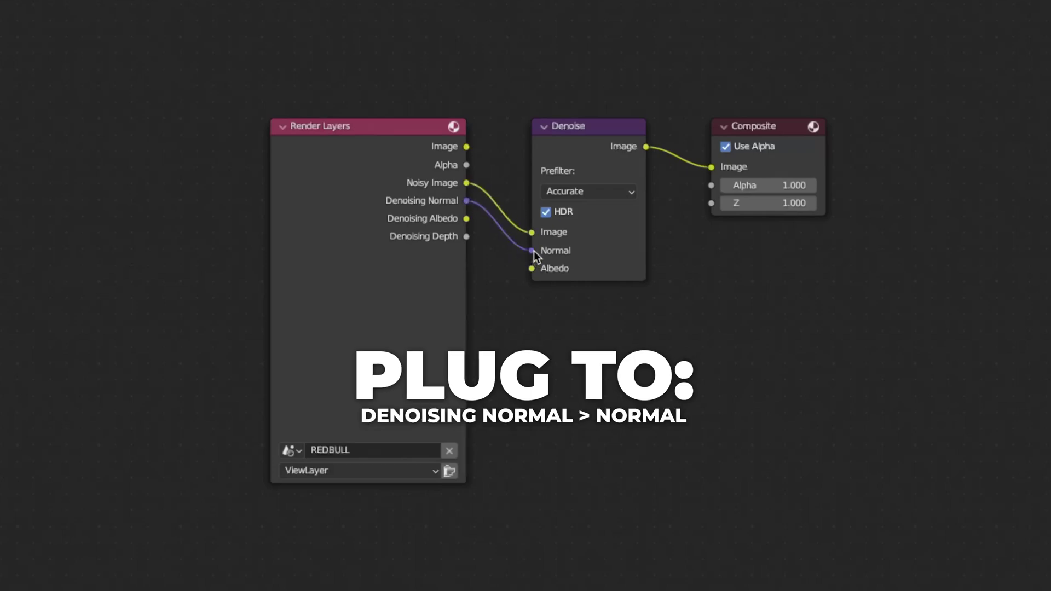
left_click_drag(466, 218, 528, 271)
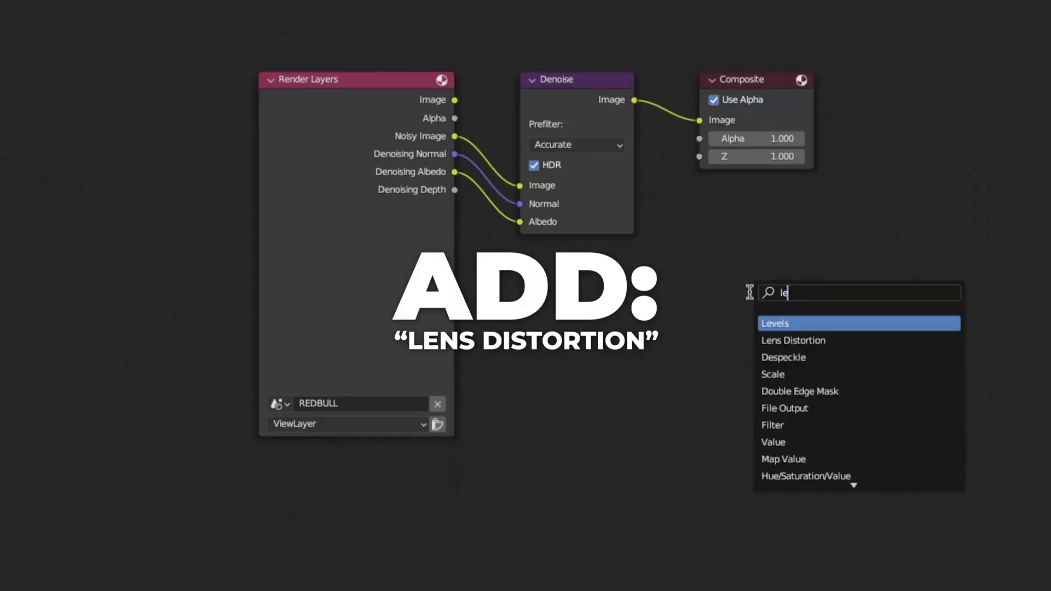
- Add a Lens Distortion node with a dispersion of 0.05
type("en")
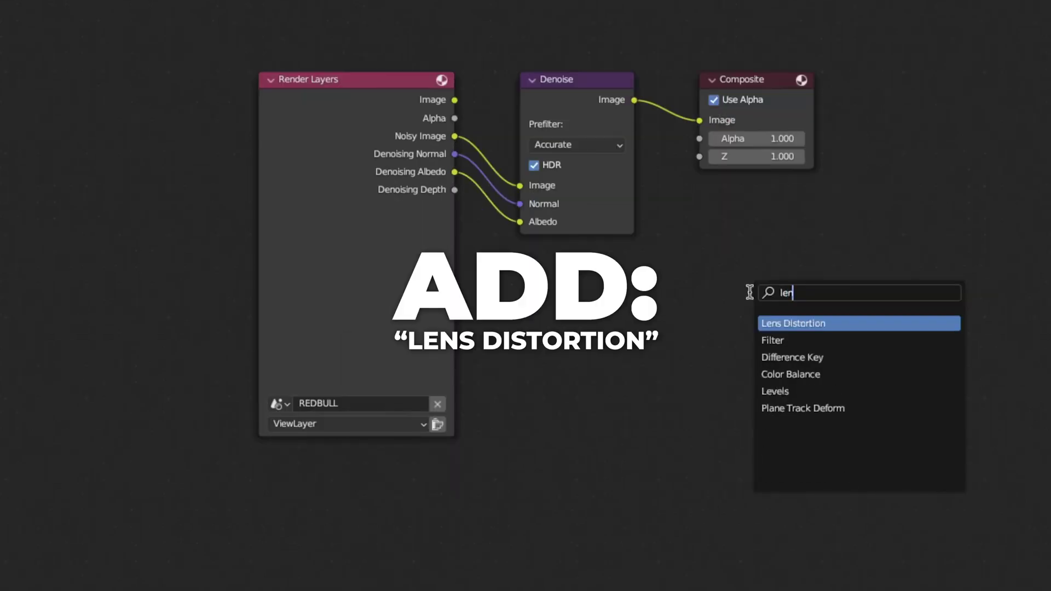
left_click(780, 323)
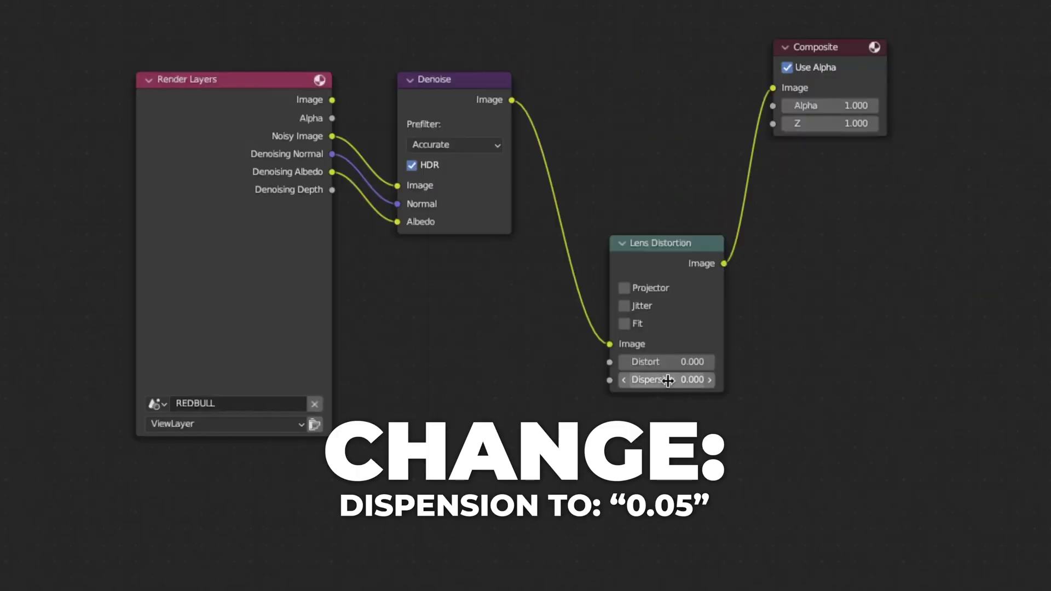
left_click(668, 380)
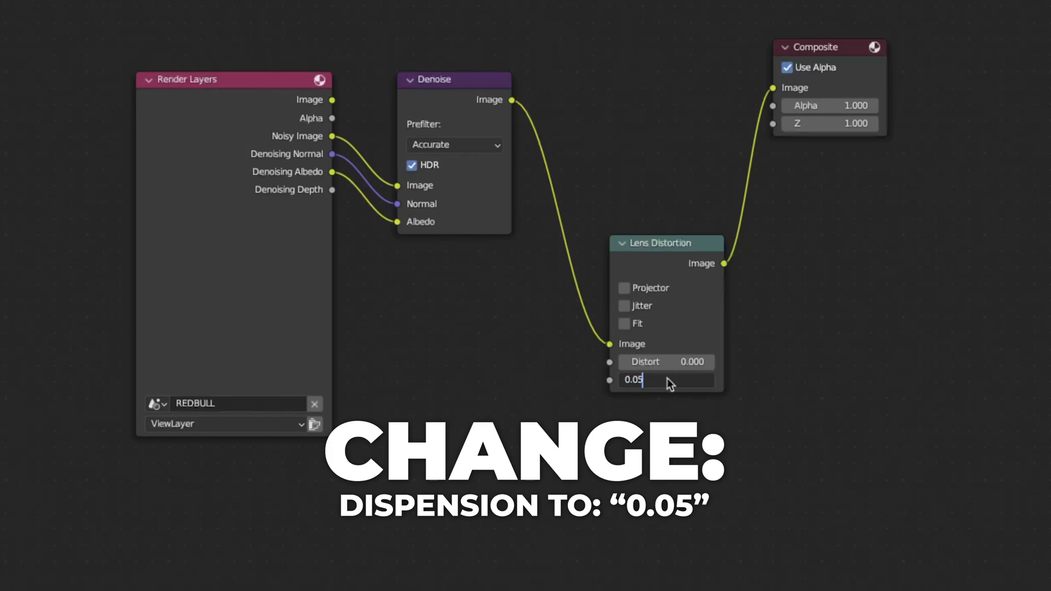
key("Return")
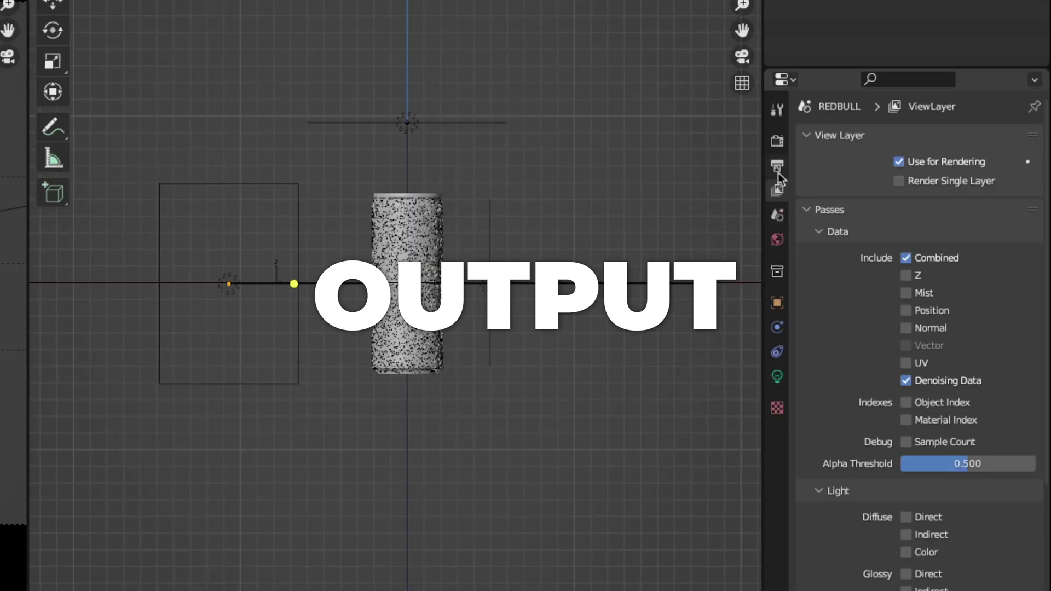
left_click(779, 170)
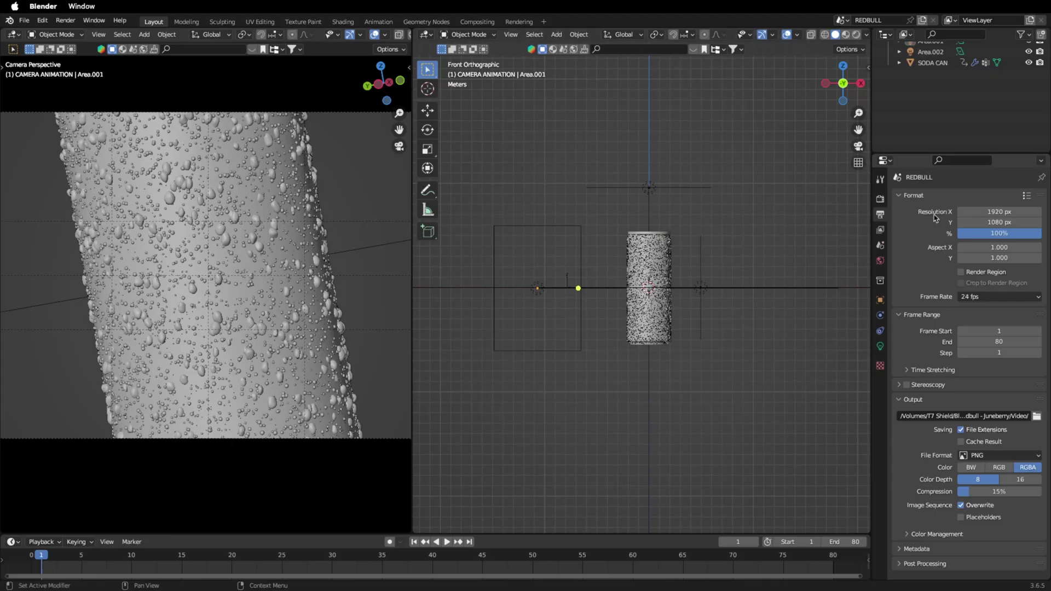
- Set the output resolution to 3840×2160 at 30 fps
left_click(969, 212)
key("BackSpace")
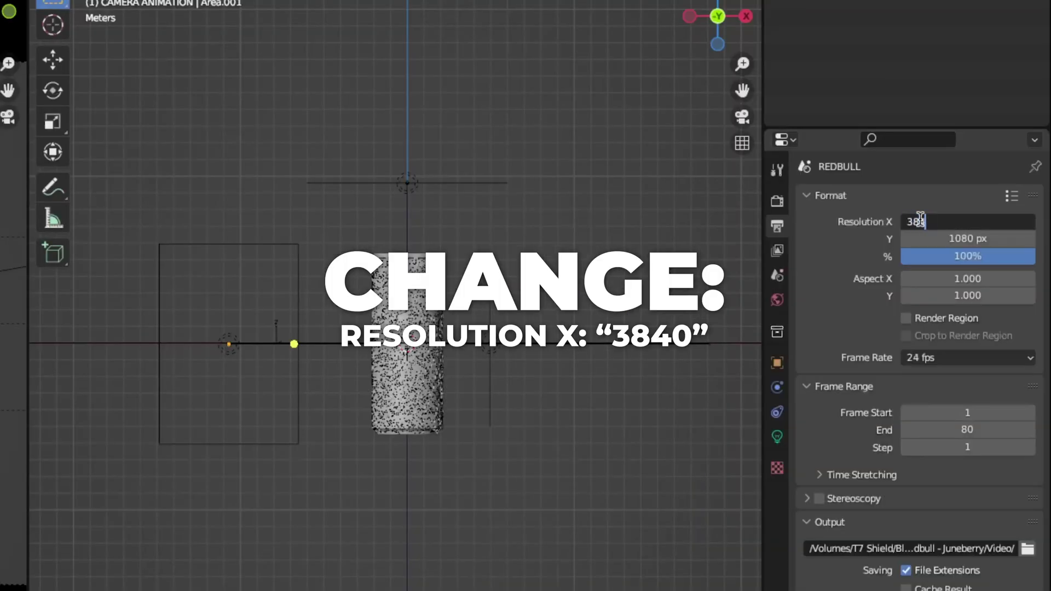
type("3840")
left_click(923, 240)
type("2160")
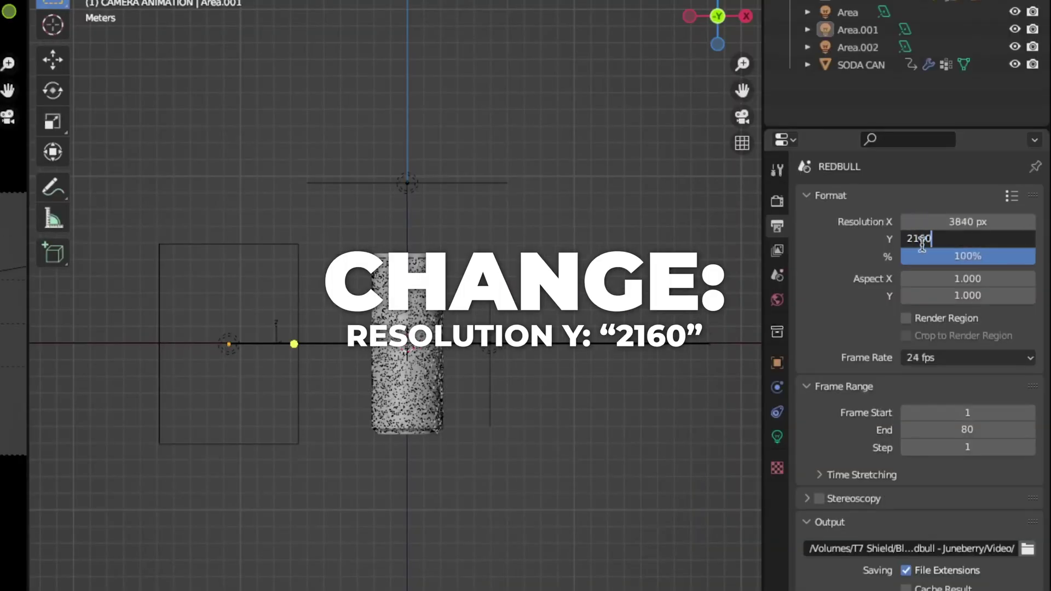
left_click(942, 353)
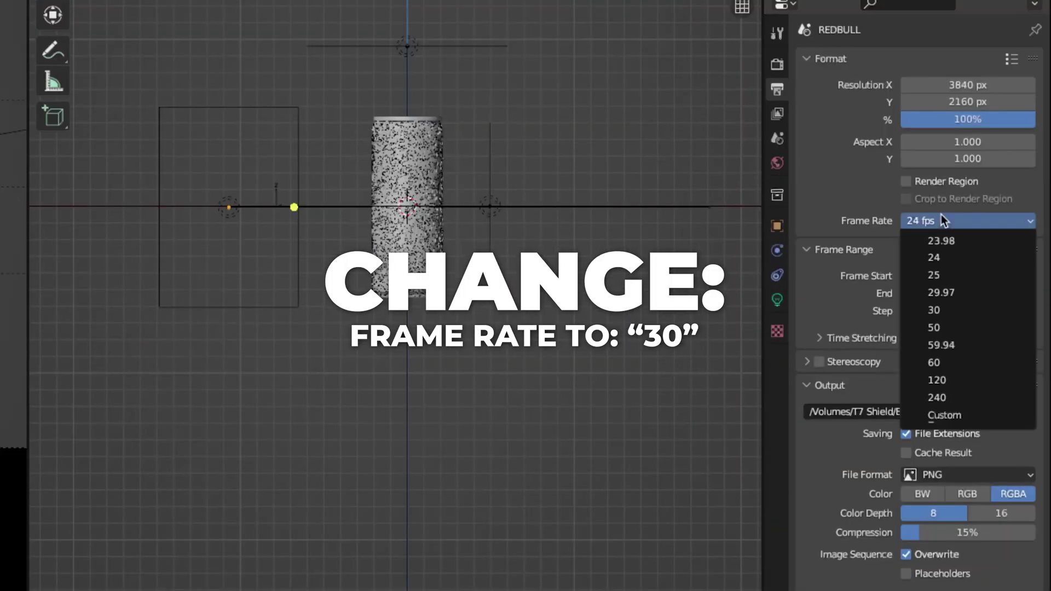
left_click(944, 316)
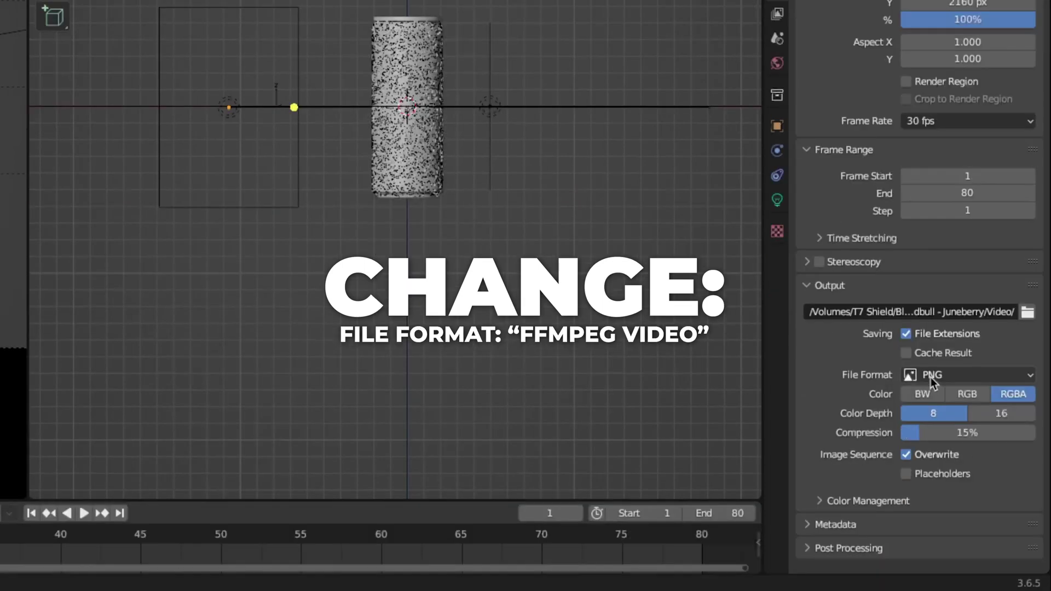
- Output as FFmpeg video in an MPEG-4 container at High Quality
left_click(930, 375)
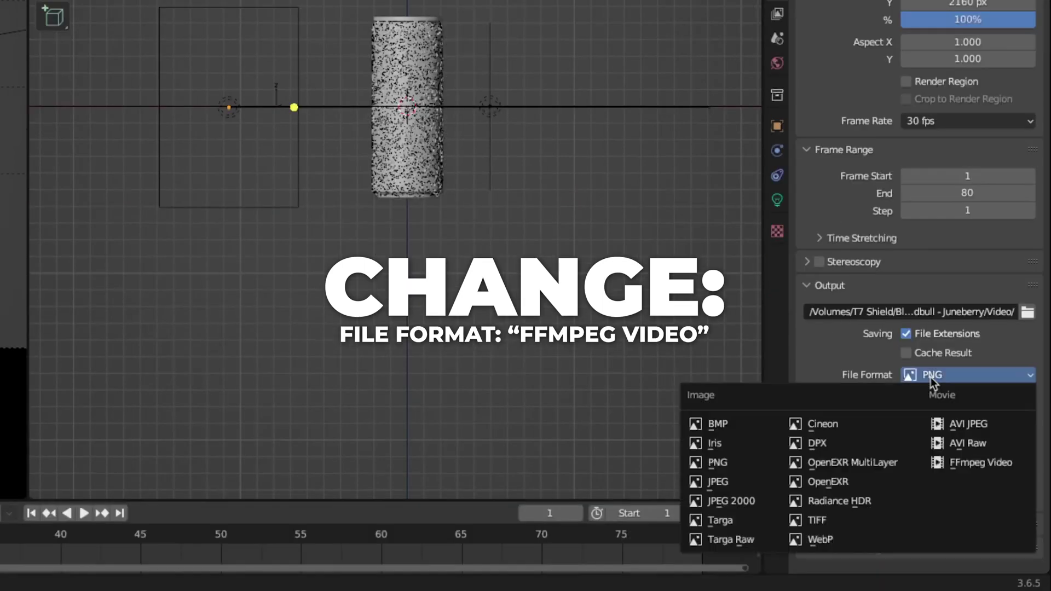
left_click(962, 462)
scroll(962, 462, "down", 6)
left_click(934, 296)
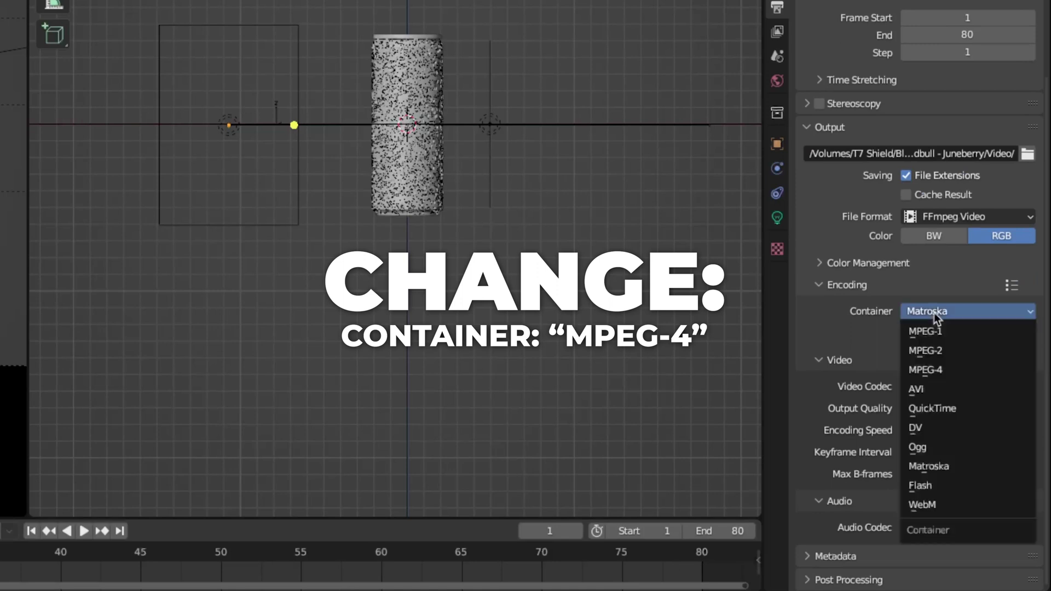
left_click(937, 370)
left_click(934, 407)
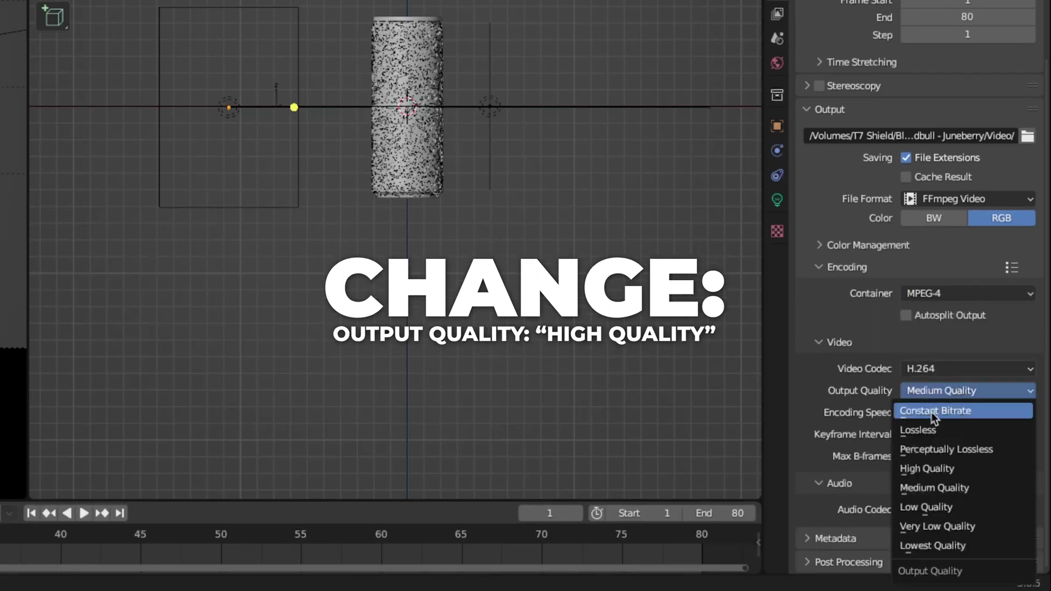
left_click(925, 465)
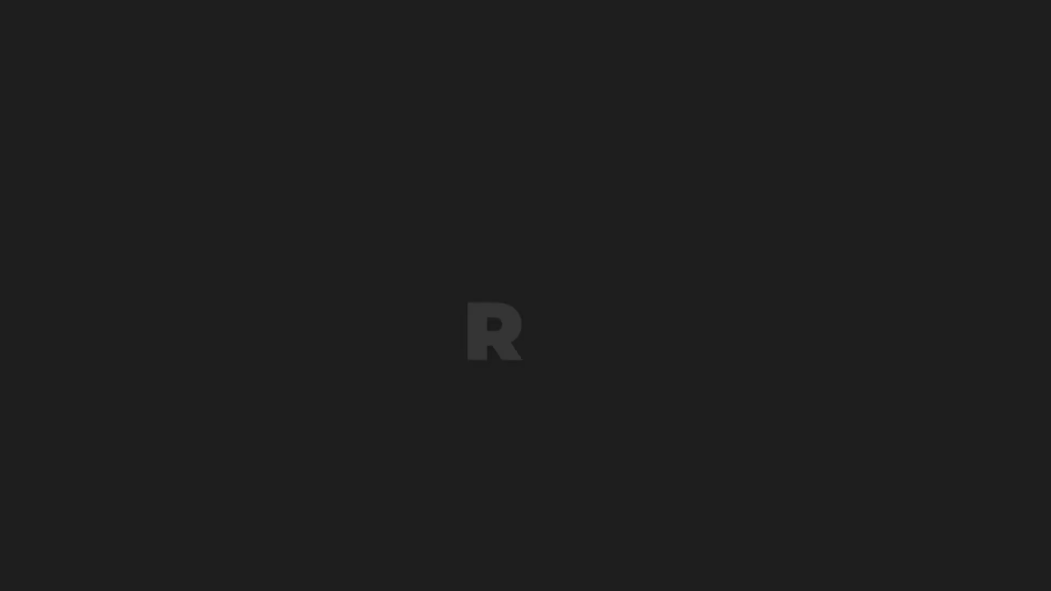